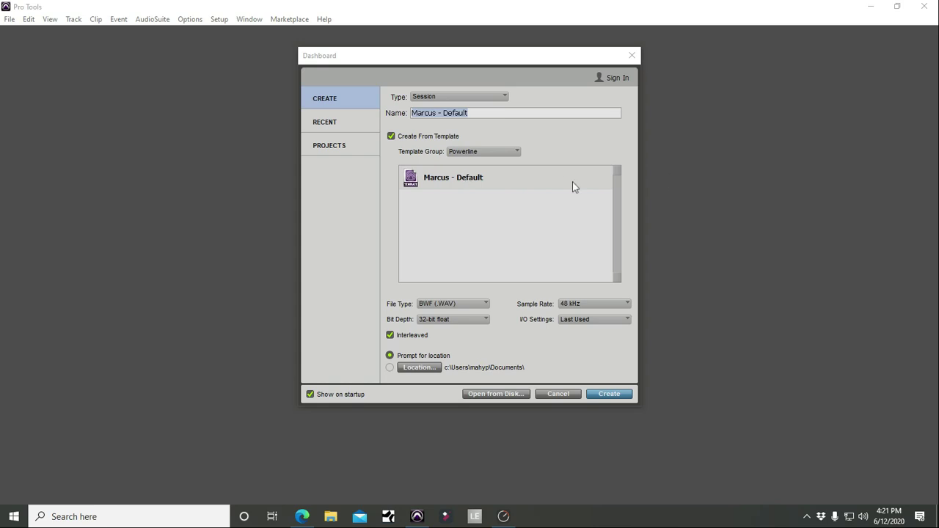
# Step: Deselect the prefilled session name and show the 16-bit, 24-bit and 32-bit float Bit Depth options
pyautogui.click(293, 111)
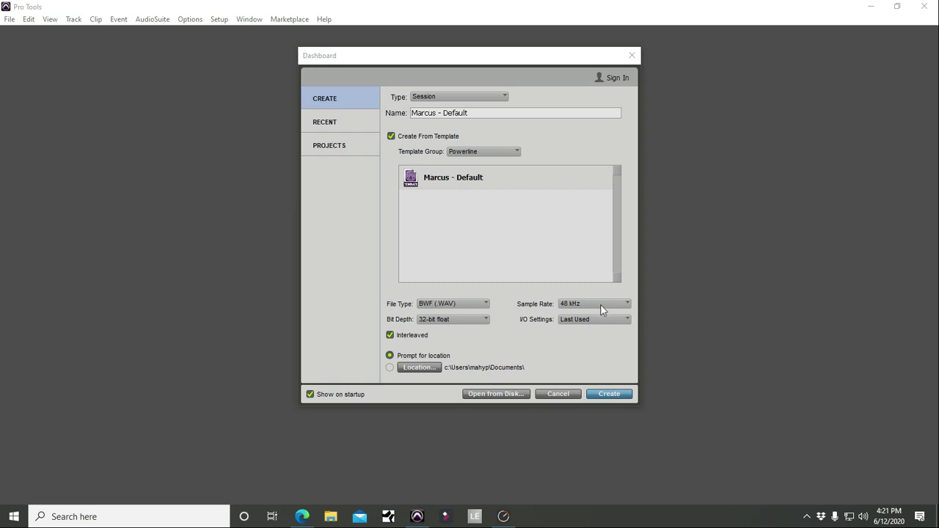
pyautogui.click(445, 321)
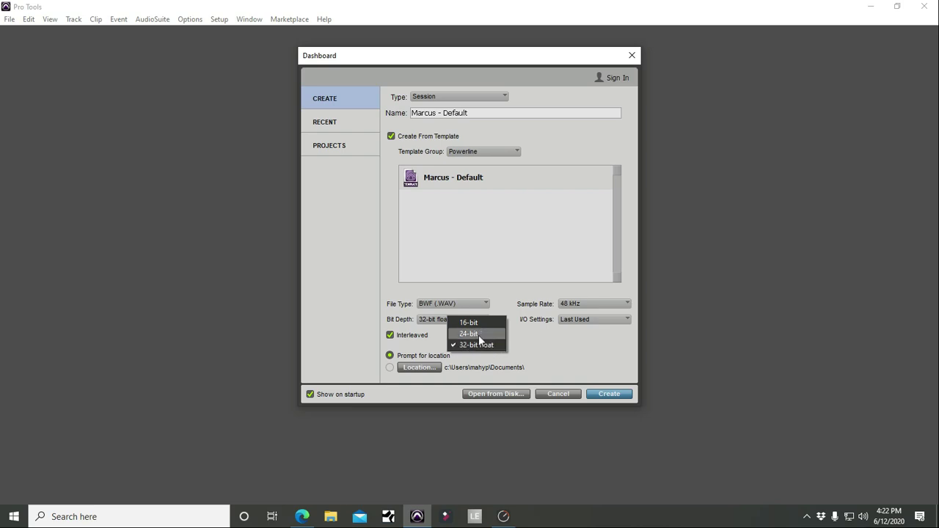
# Step: Set bit depth to 24-bit, keep Interleaved on, and choose a fixed save Location
pyautogui.click(479, 337)
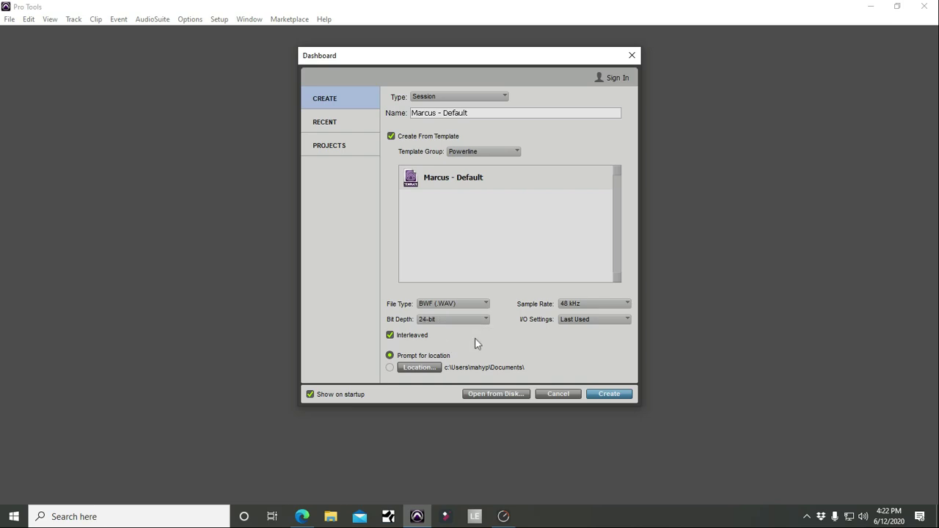
pyautogui.click(404, 337)
pyautogui.click(415, 337)
pyautogui.click(390, 368)
# Step: Switch back to Prompt for location, create the session, and browse to D:\Powerline Education\Sessions\PT - Session Setup
pyautogui.click(390, 355)
pyautogui.click(607, 394)
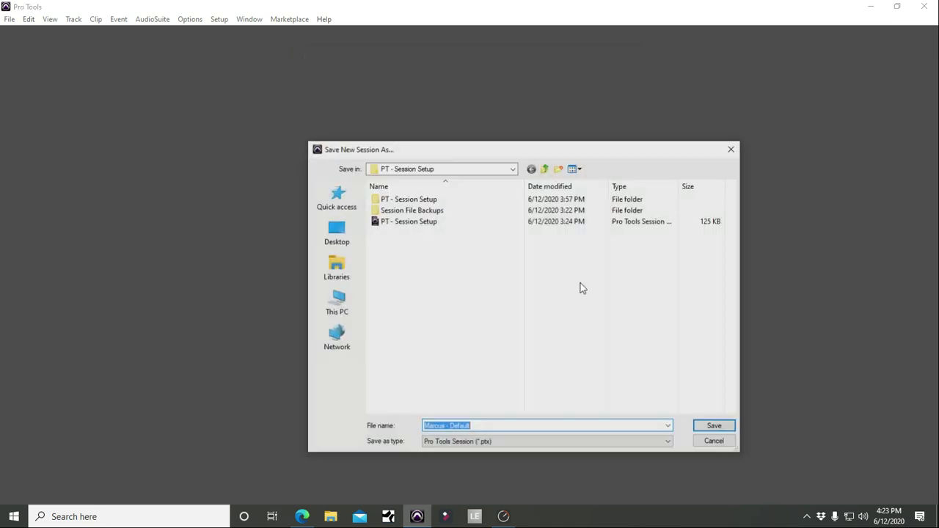
pyautogui.click(348, 276)
pyautogui.click(352, 293)
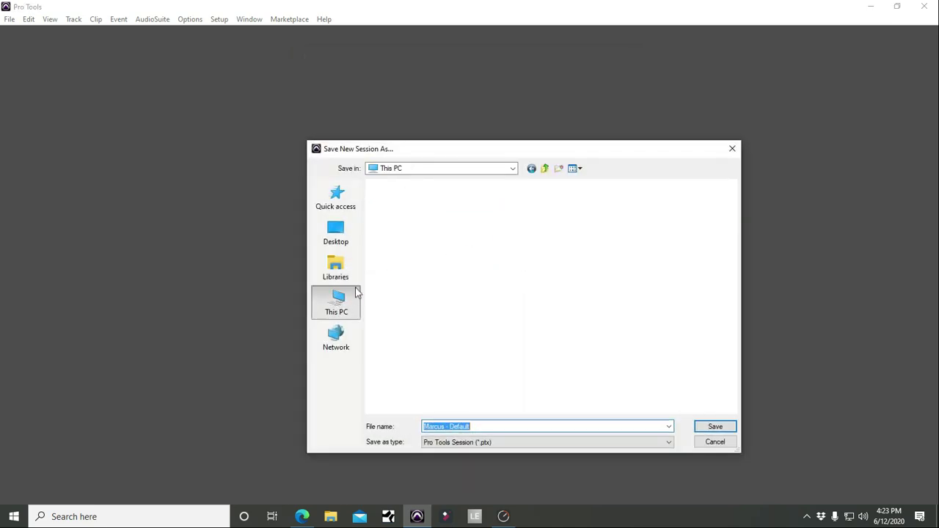
pyautogui.doubleClick(546, 342)
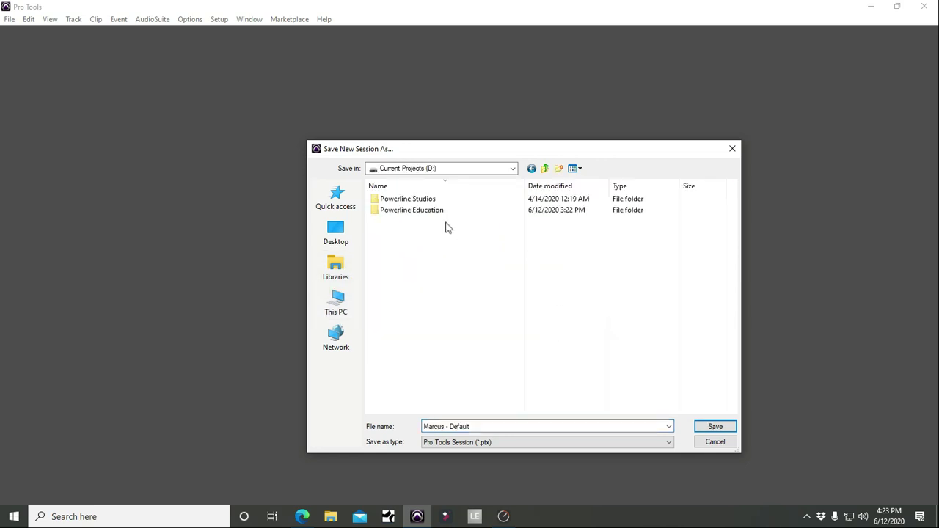
pyautogui.click(420, 204)
pyautogui.doubleClick(420, 204)
pyautogui.doubleClick(407, 200)
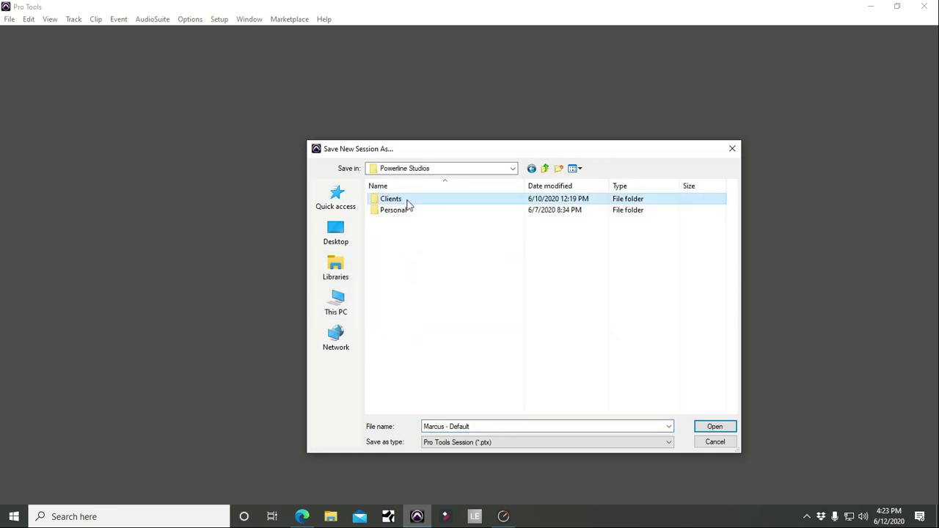
pyautogui.click(545, 169)
pyautogui.click(544, 169)
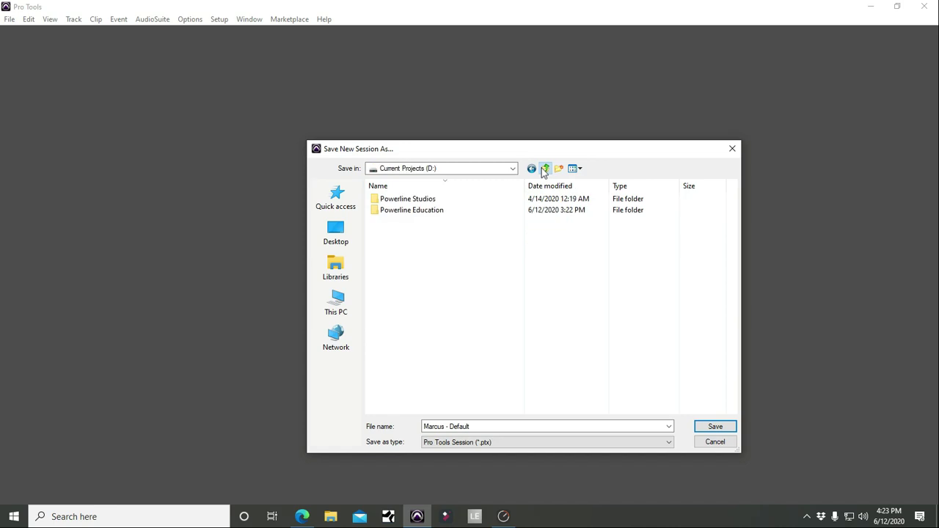
pyautogui.doubleClick(434, 210)
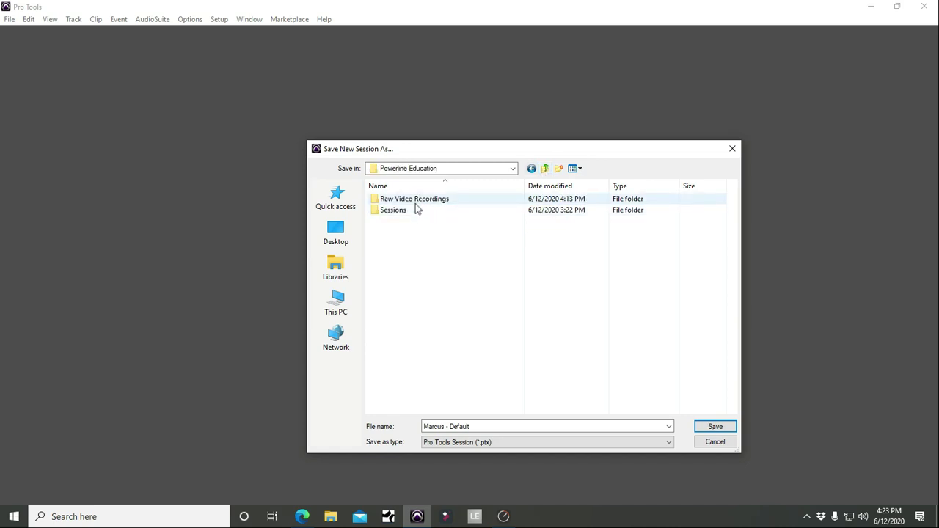
pyautogui.doubleClick(415, 211)
pyautogui.doubleClick(426, 199)
# Step: Save the session as 'PT - Session Setup - 2' after the existing-name warning
pyautogui.click(433, 222)
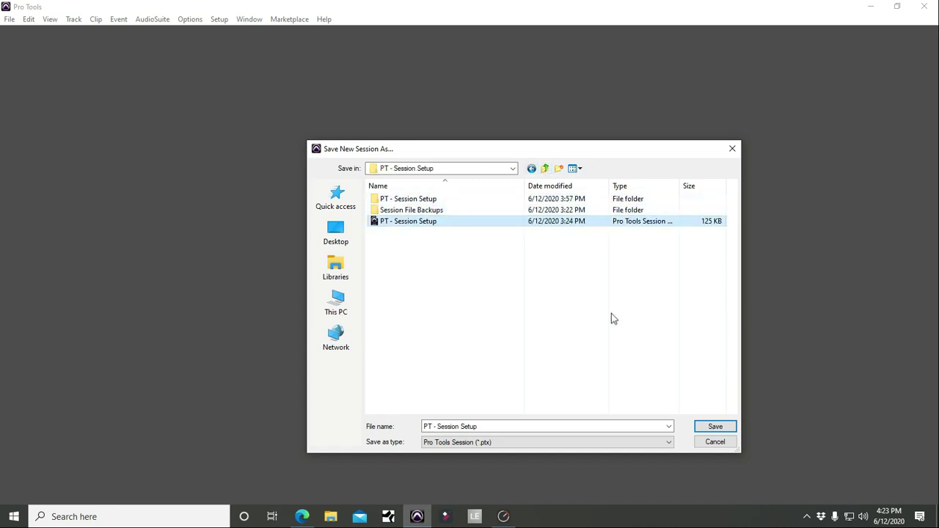
pyautogui.click(700, 424)
pyautogui.click(559, 218)
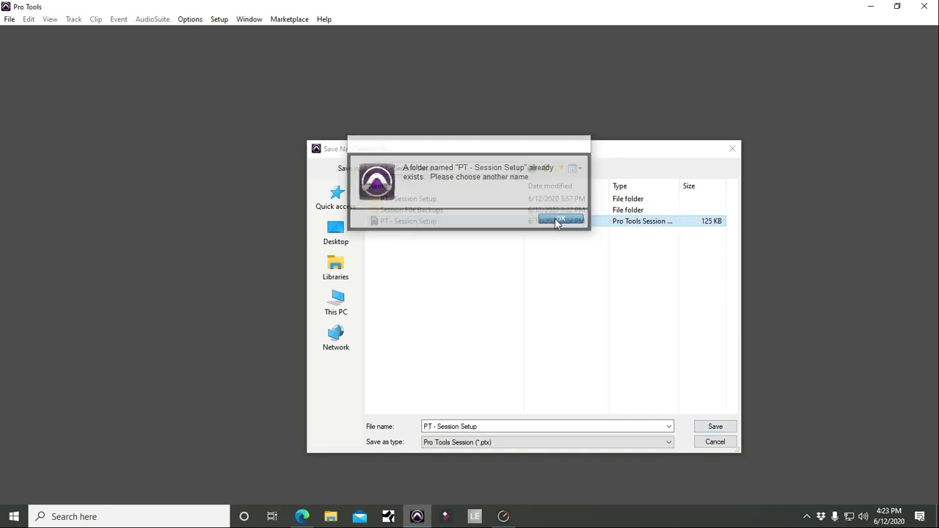
pyautogui.click(478, 336)
pyautogui.click(505, 427)
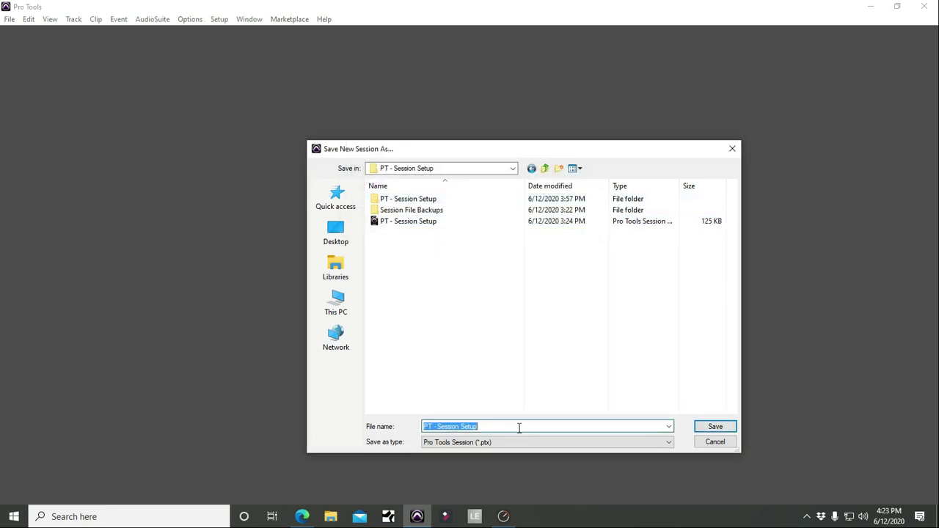
pyautogui.click(520, 427)
pyautogui.write('- 2')
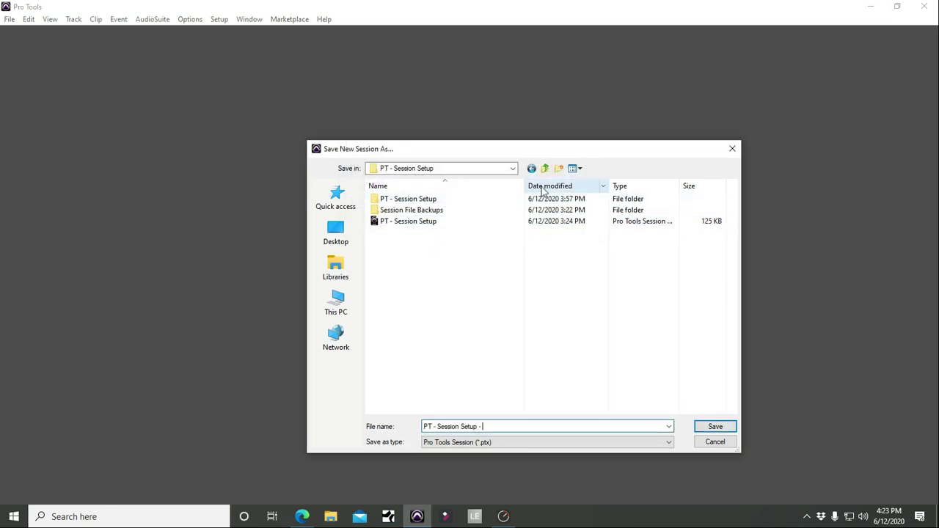
pyautogui.click(695, 428)
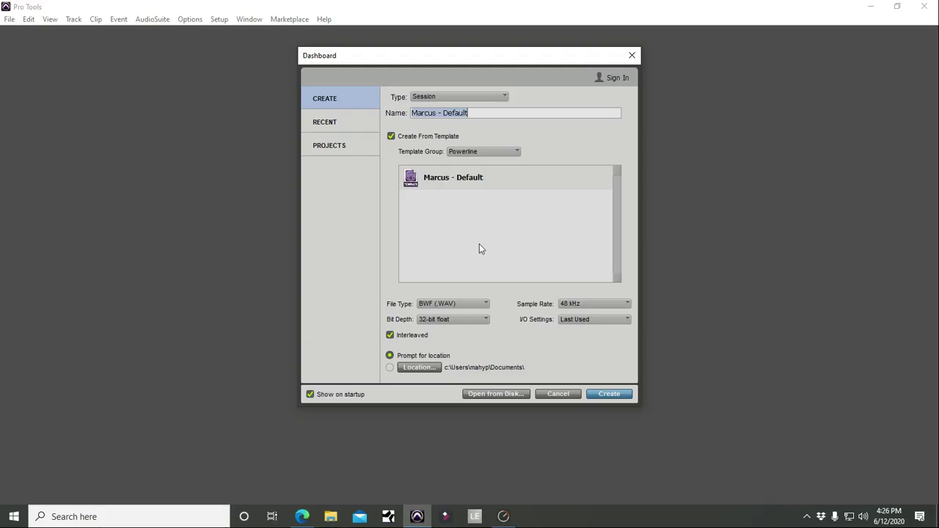
# Step: Open the Mamas Table session from the Recent sessions list
pyautogui.click(337, 122)
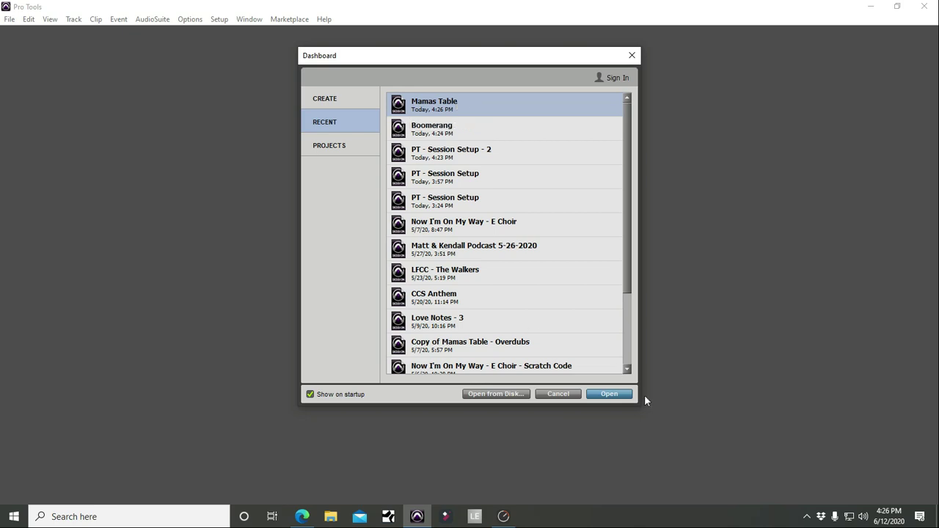
pyautogui.click(615, 395)
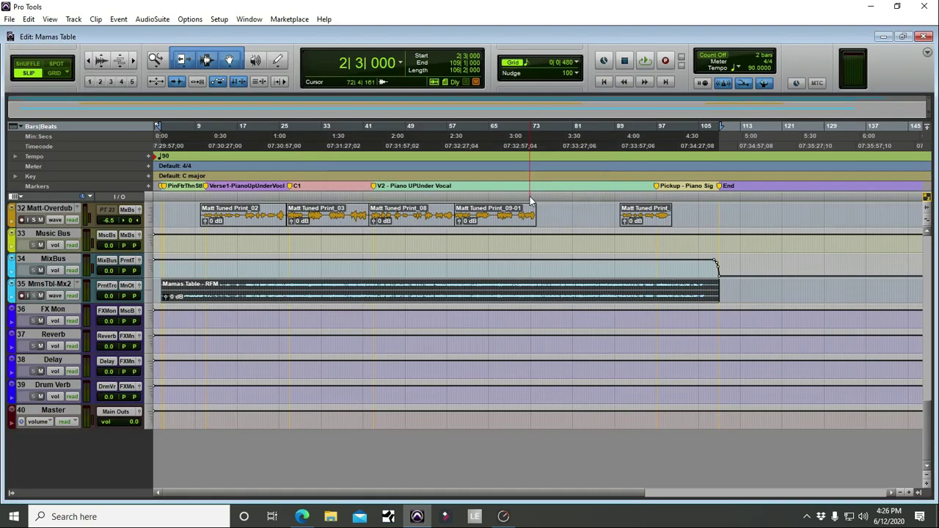
pyautogui.scroll(5, 471, 331)
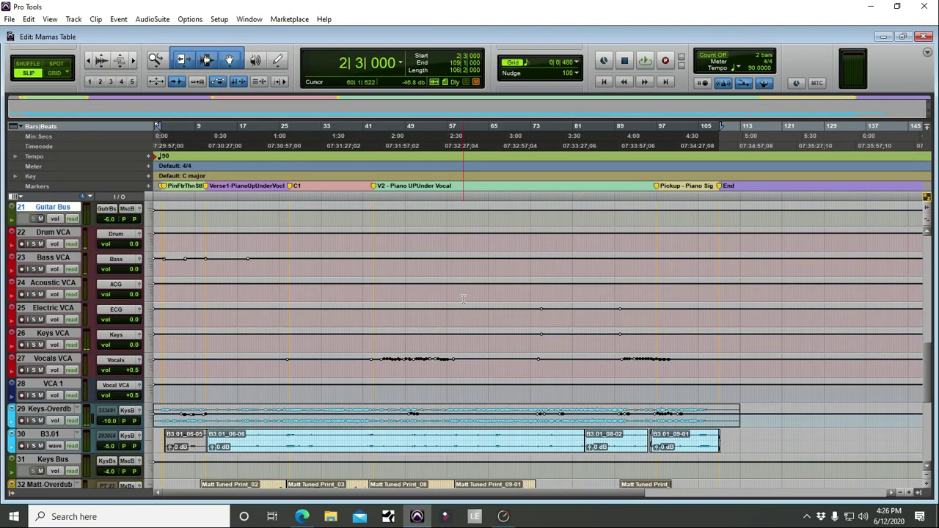
pyautogui.hotkey('ctrl', '=')
pyautogui.scroll(3, 427, 112)
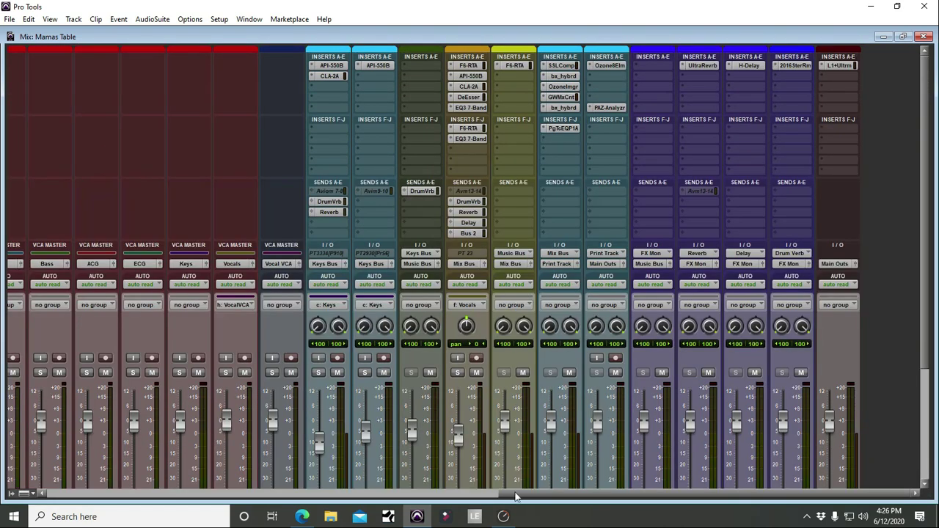
pyautogui.moveTo(506, 495); pyautogui.dragTo(41, 517)
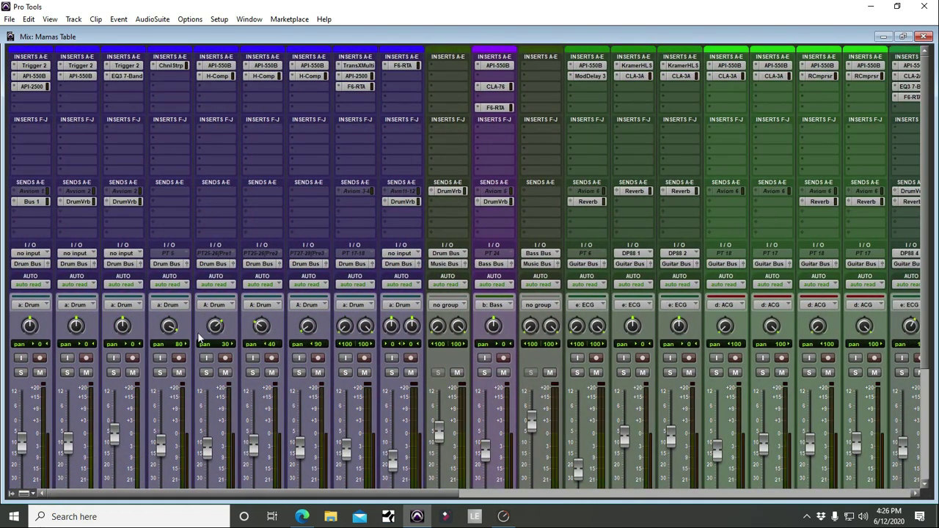
pyautogui.scroll(-4, 199, 313)
pyautogui.scroll(-1, 197, 313)
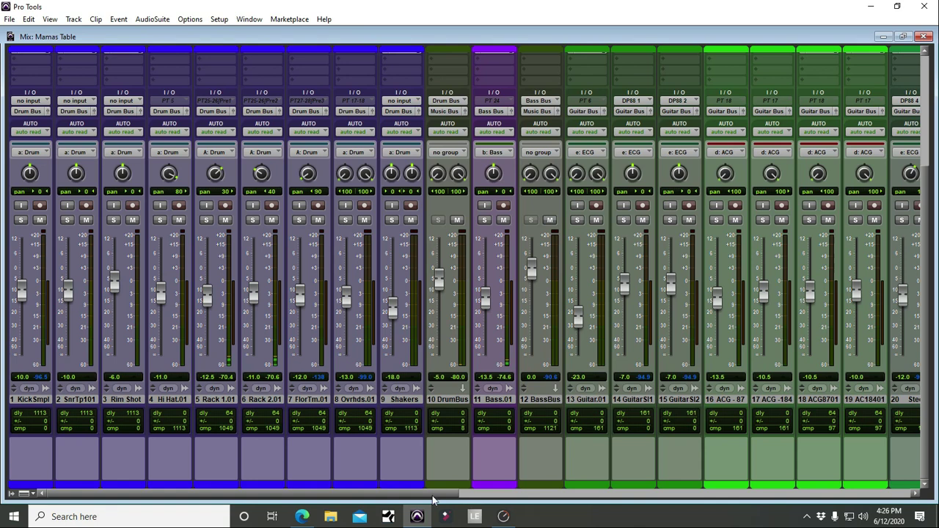
pyautogui.moveTo(437, 496); pyautogui.dragTo(523, 500)
pyautogui.hotkey('ctrl', '=')
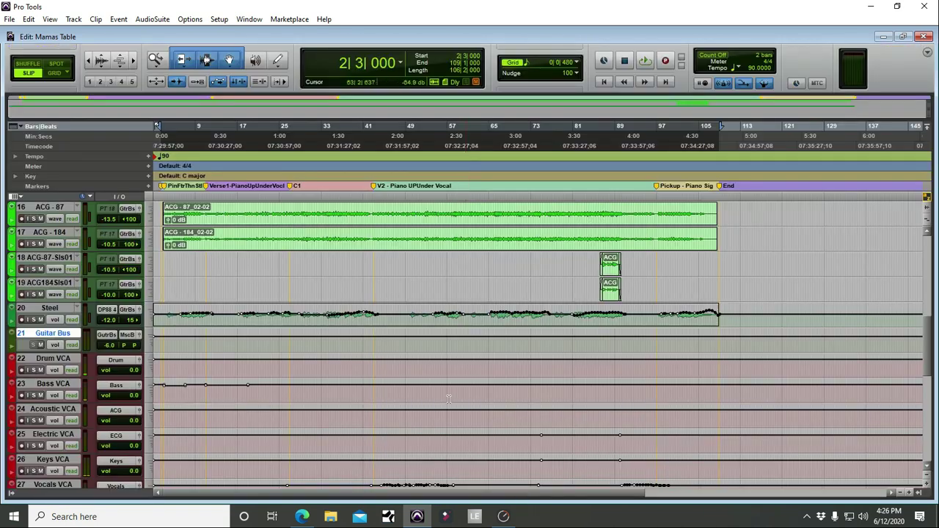
pyautogui.scroll(-5, 295, 324)
pyautogui.scroll(-3, 294, 323)
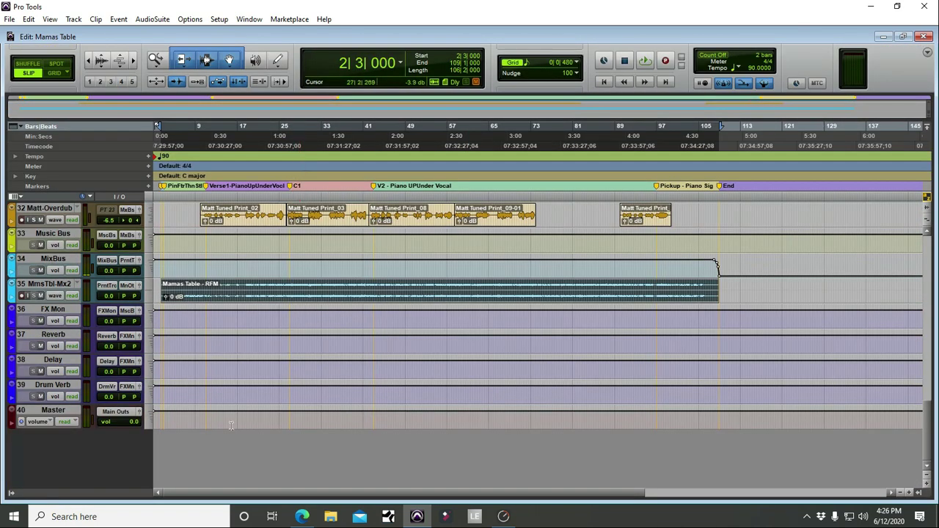
pyautogui.scroll(15, 223, 422)
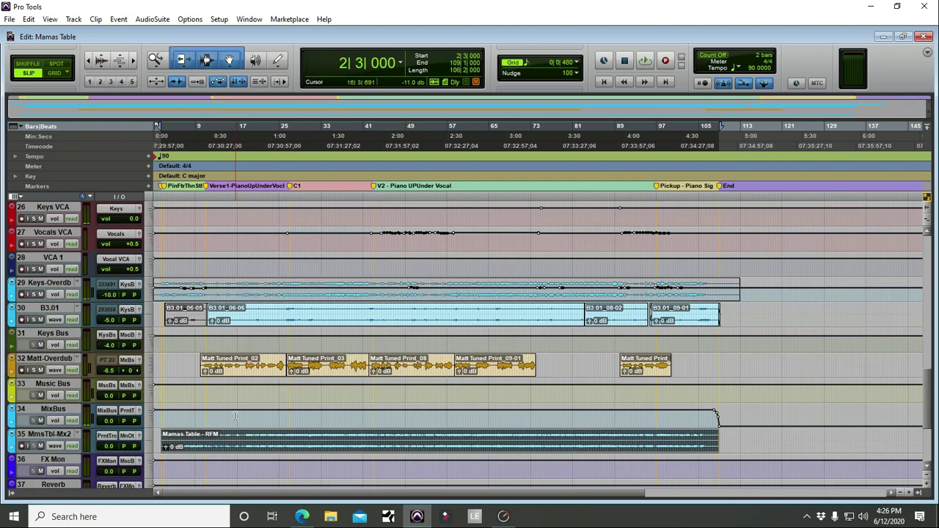
pyautogui.scroll(2, 234, 416)
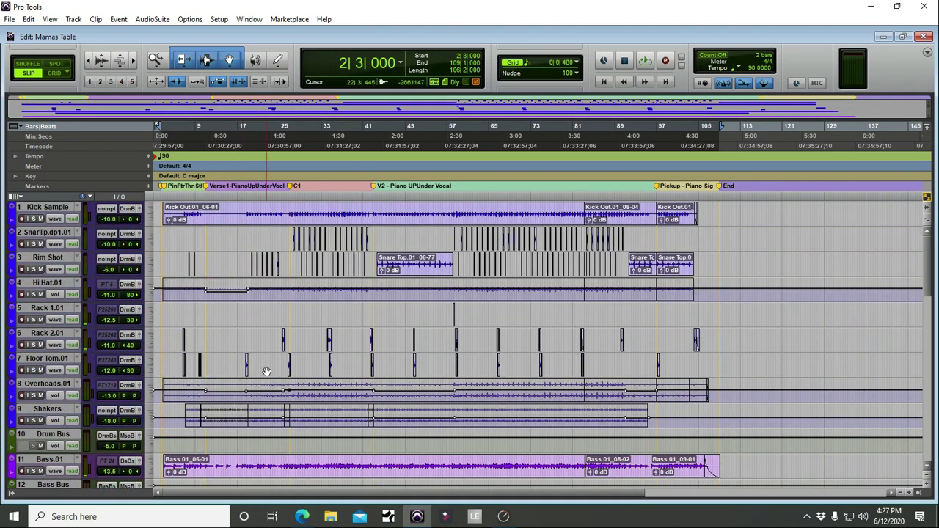
pyautogui.press('t')
pyautogui.press('t')
pyautogui.press('t')
pyautogui.press('t')
pyautogui.press('t')
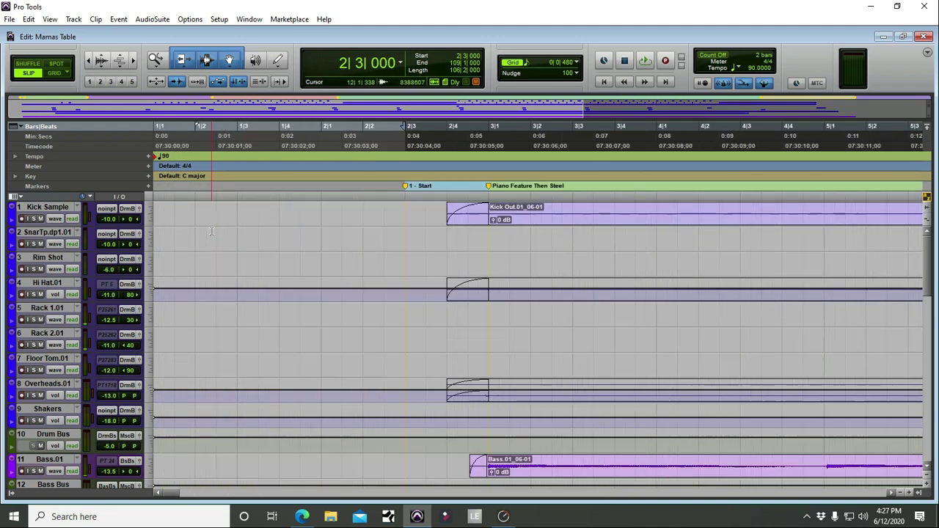
pyautogui.press('r')
pyautogui.press('r')
pyautogui.press('r')
pyautogui.press('r')
pyautogui.press('r')
pyautogui.press('r')
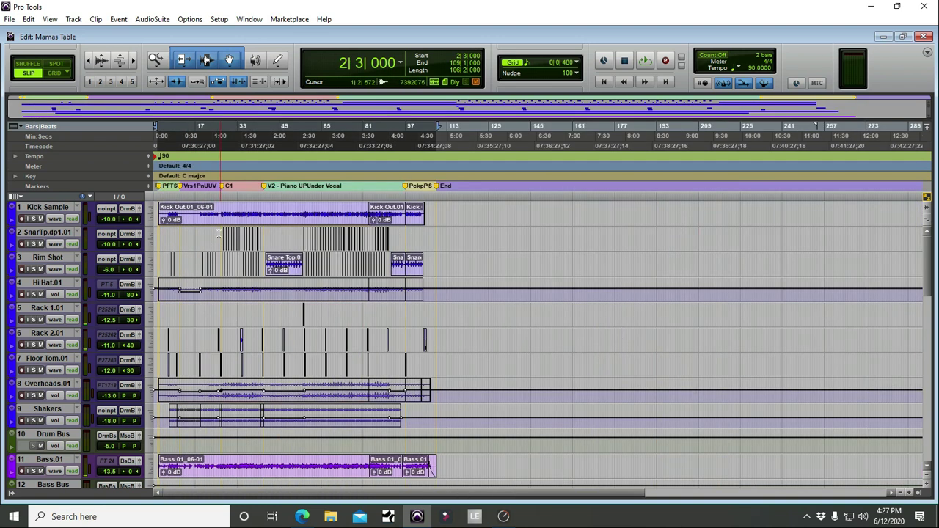
pyautogui.press('t')
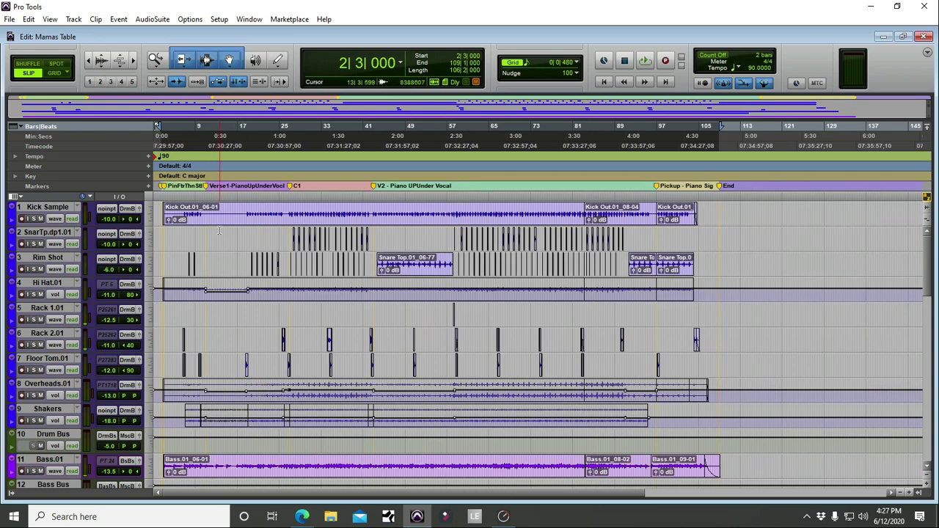
pyautogui.scroll(-15, 219, 231)
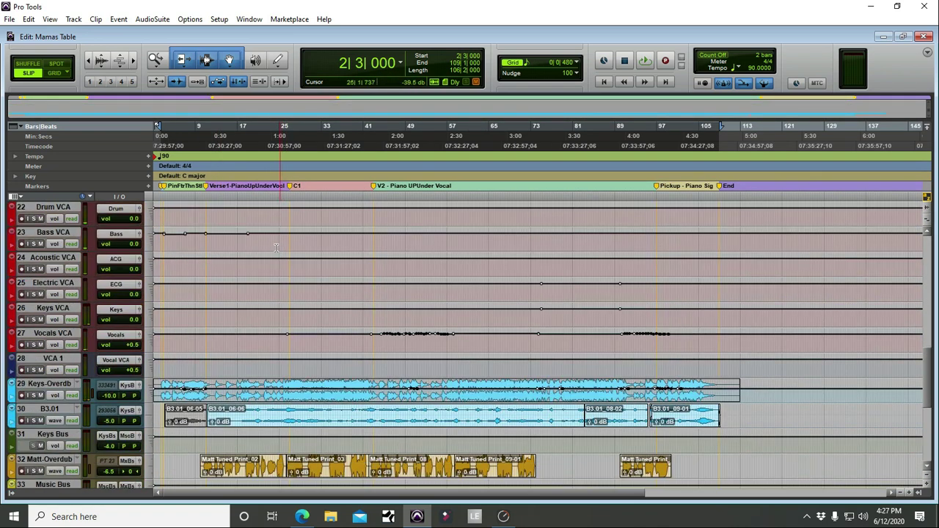
pyautogui.scroll(10, 275, 248)
pyautogui.scroll(-8, 275, 247)
pyautogui.scroll(8, 275, 247)
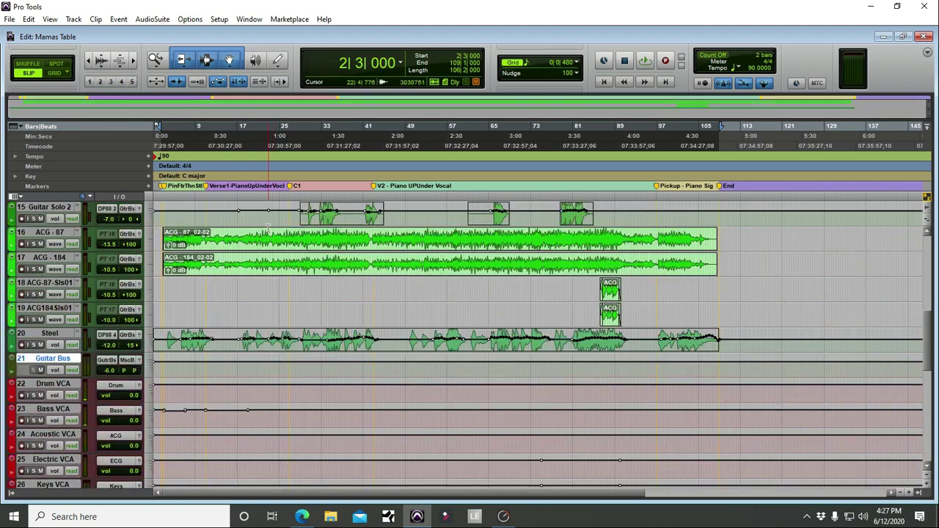
pyautogui.scroll(10, 265, 225)
pyautogui.scroll(-3, 266, 226)
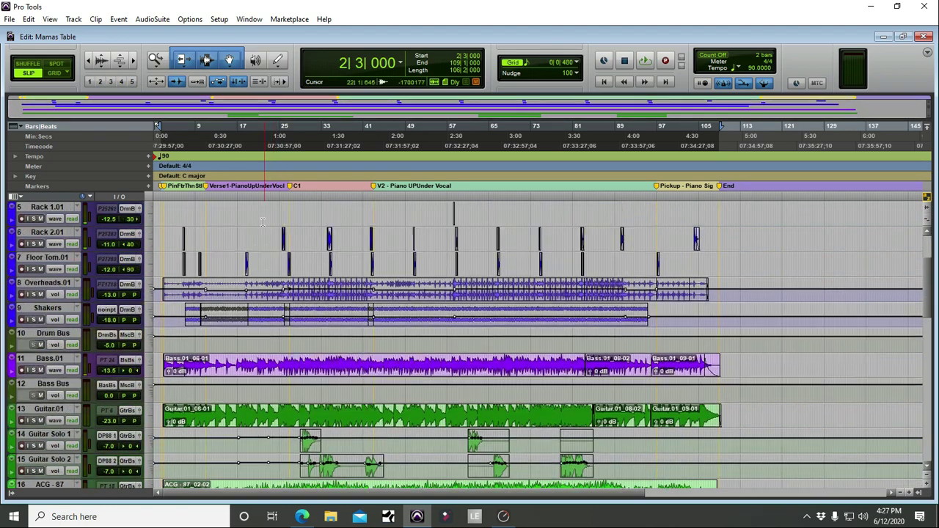
pyautogui.scroll(4, 262, 221)
pyautogui.scroll(-12, 259, 223)
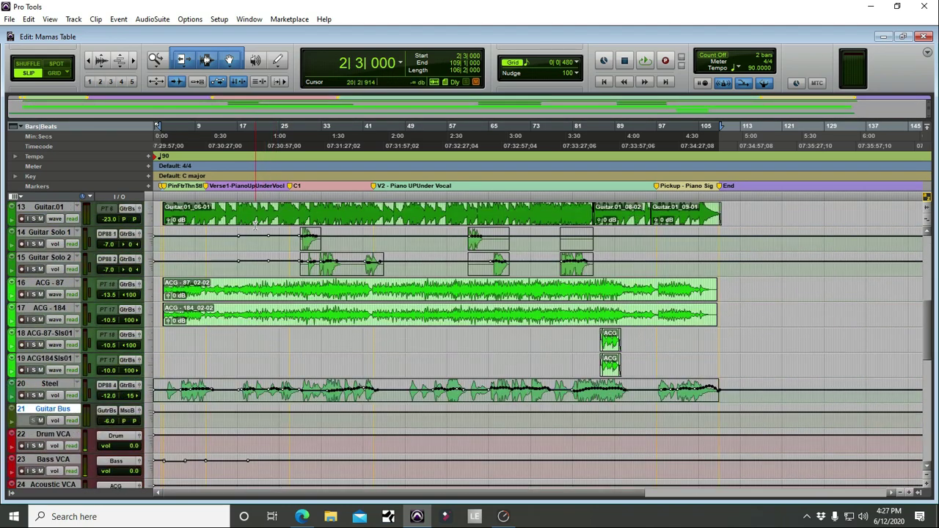
pyautogui.scroll(-10, 255, 227)
pyautogui.scroll(9, 255, 226)
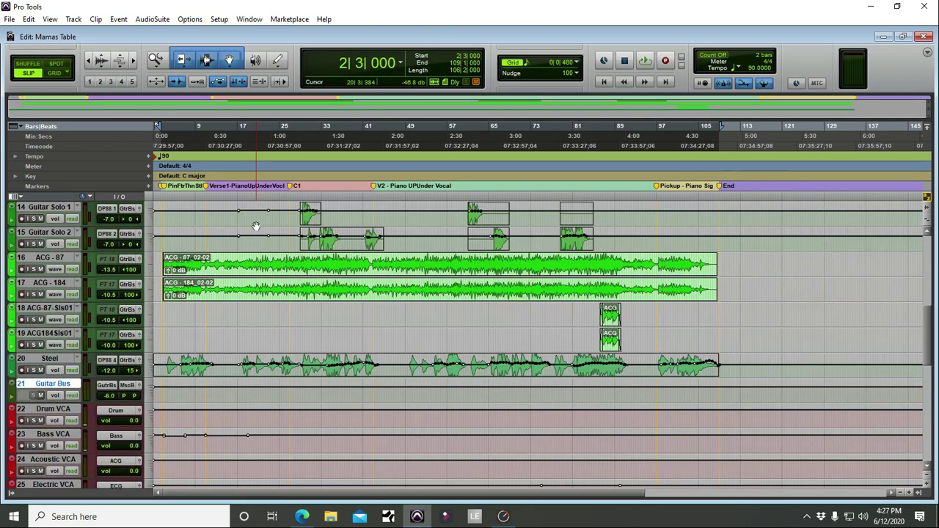
pyautogui.scroll(13, 255, 226)
# Step: Show the drum tracks from Kick Sample through Shakers as waveforms
pyautogui.click(58, 210)
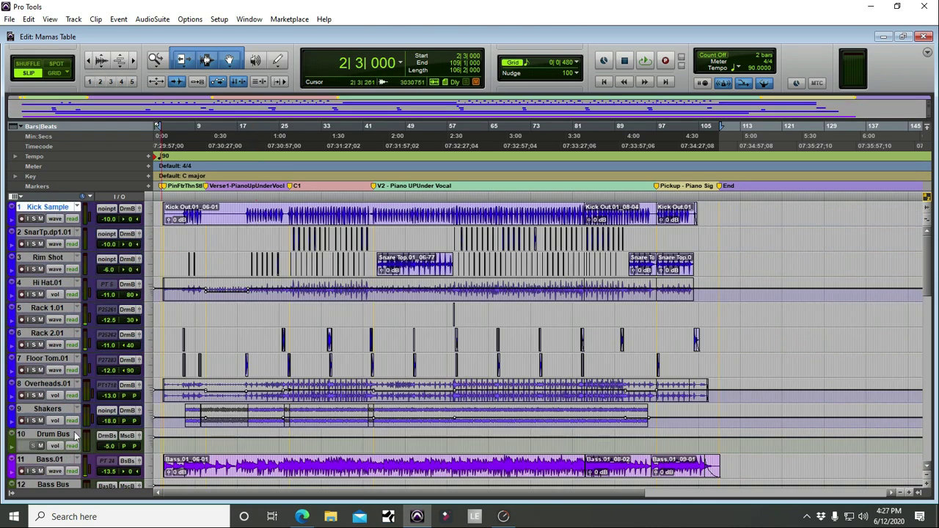
pyautogui.keyDown('shift'); pyautogui.click(51, 409); pyautogui.keyUp('shift')
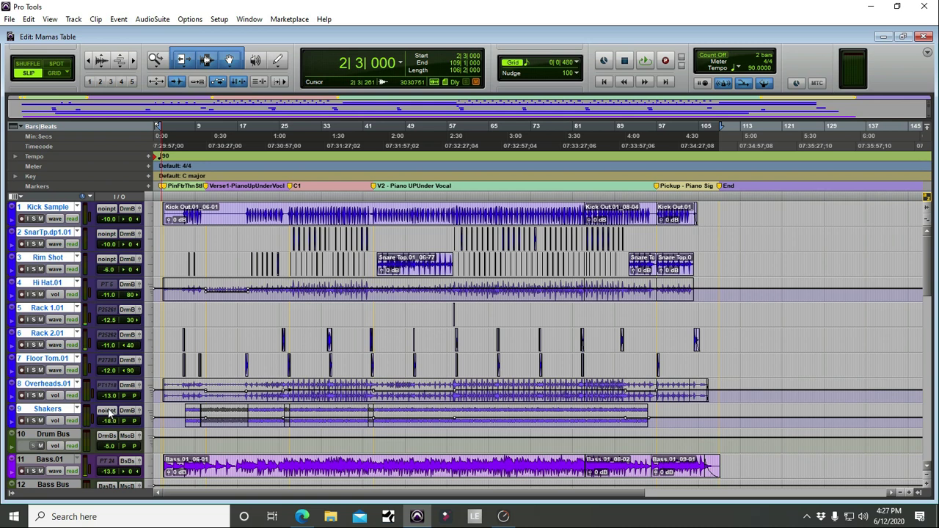
pyautogui.hotkey('ctrl', '=')
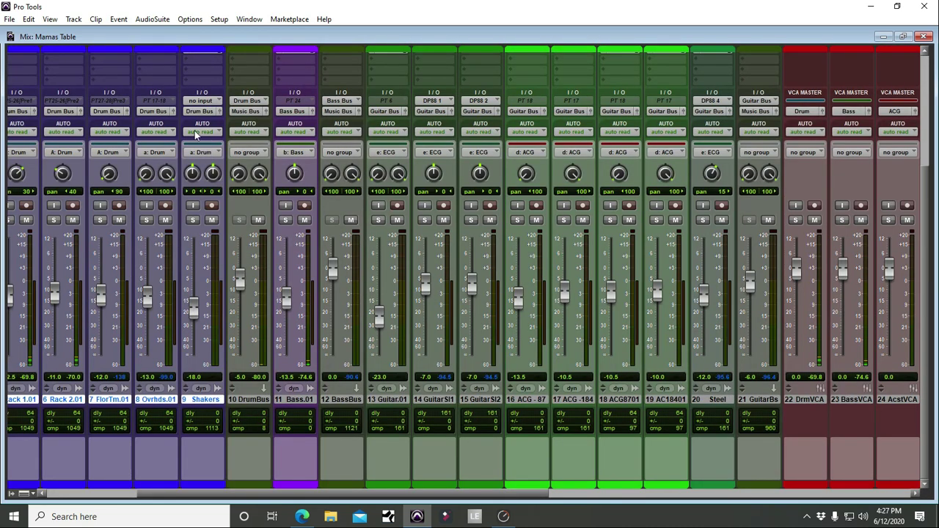
pyautogui.hotkey('ctrl', '=')
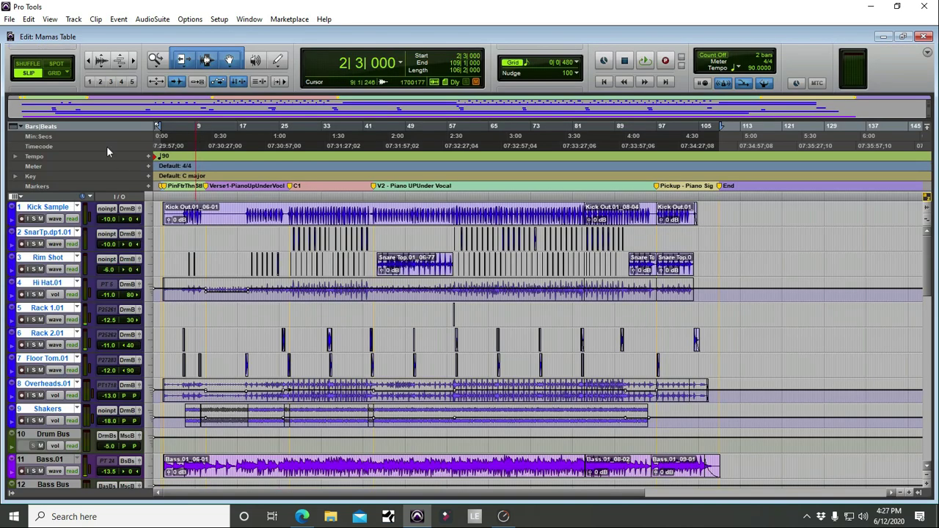
pyautogui.click(54, 269)
pyautogui.keyDown('alt'); pyautogui.keyDown('shift'); pyautogui.click(78, 265); pyautogui.keyUp('shift'); pyautogui.keyUp('alt')
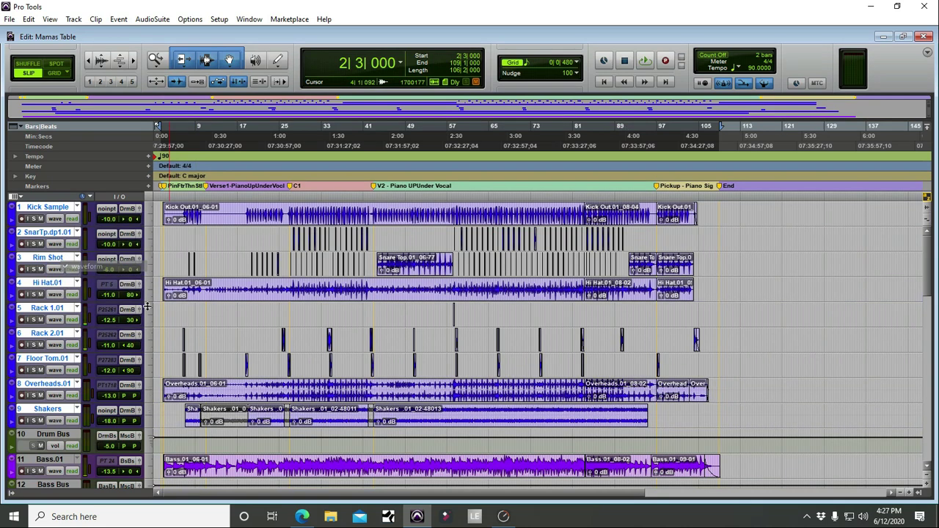
# Step: Show the guitar tracks from Guitar.01 through Steel as waveforms
pyautogui.scroll(-3, 146, 307)
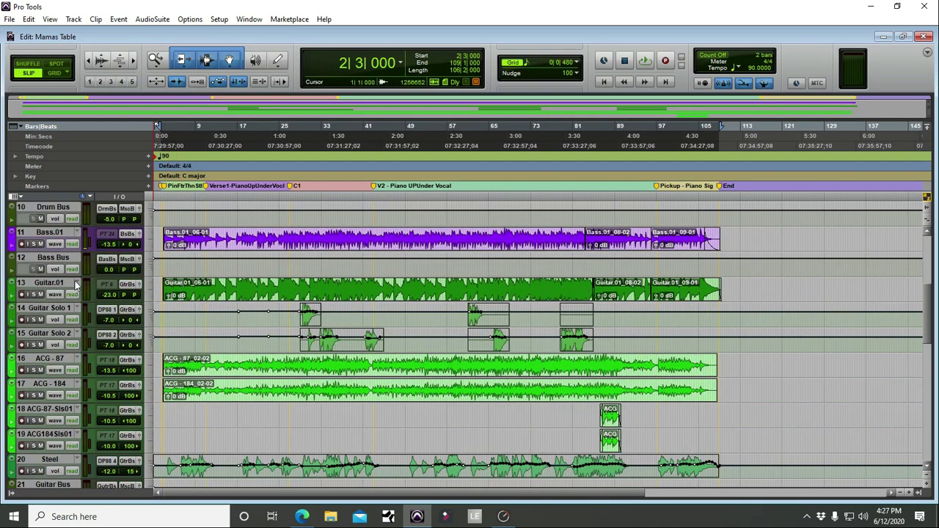
pyautogui.click(77, 284)
pyautogui.click(59, 284)
pyautogui.scroll(-1, 129, 340)
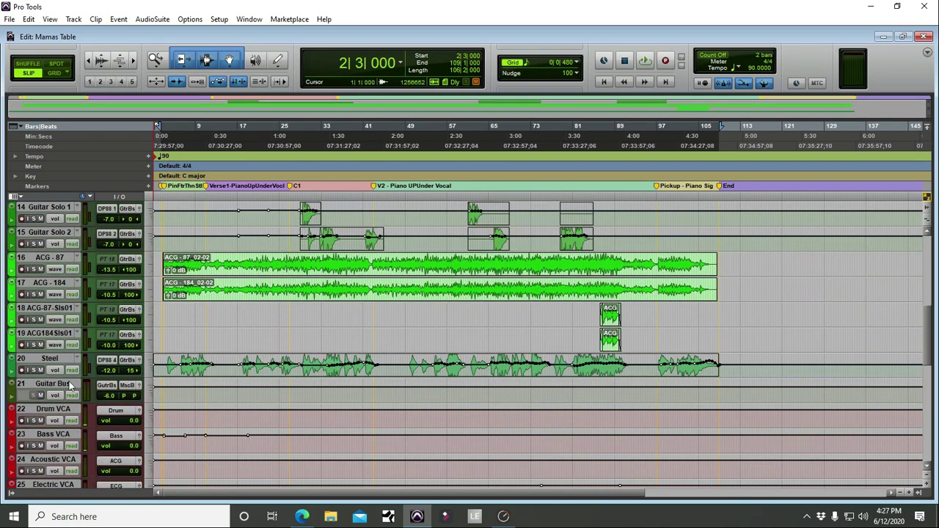
pyautogui.keyDown('shift'); pyautogui.click(62, 358); pyautogui.keyUp('shift')
pyautogui.click(55, 369)
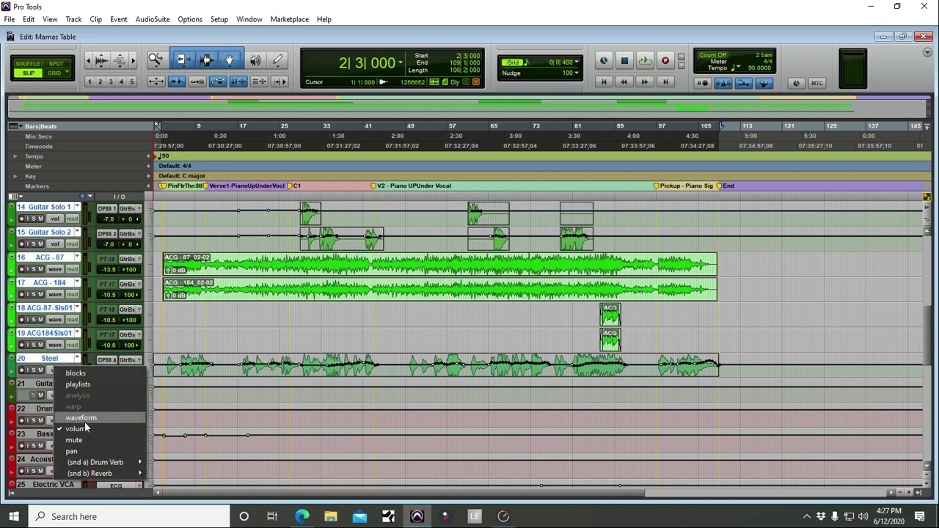
pyautogui.click(81, 418)
# Step: Show the keys tracks, including B3.01, and the overdub track as waveforms
pyautogui.scroll(-3, 66, 382)
pyautogui.click(46, 333)
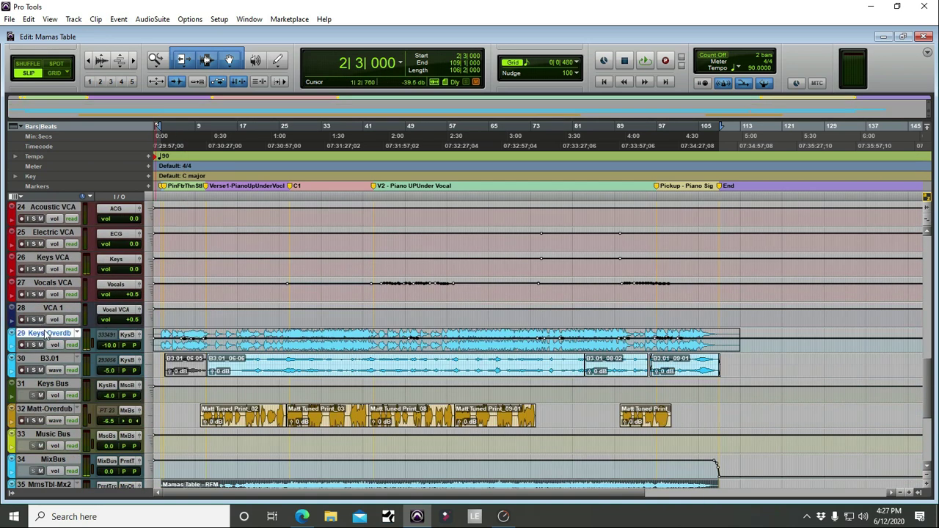
pyautogui.keyDown('shift'); pyautogui.click(49, 359); pyautogui.keyUp('shift')
pyautogui.click(56, 345)
pyautogui.click(77, 393)
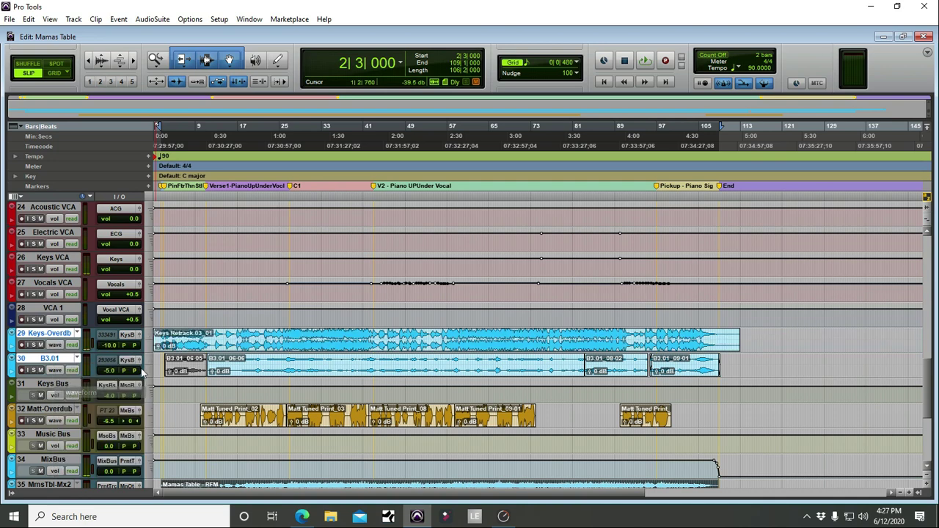
pyautogui.scroll(-3, 143, 372)
pyautogui.click(55, 345)
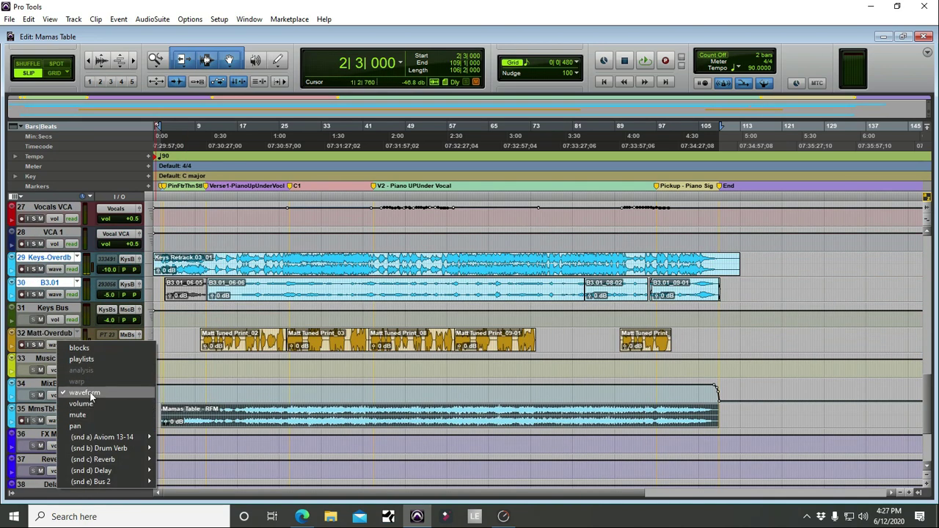
pyautogui.click(91, 396)
pyautogui.scroll(-2, 65, 371)
pyautogui.scroll(10, 147, 352)
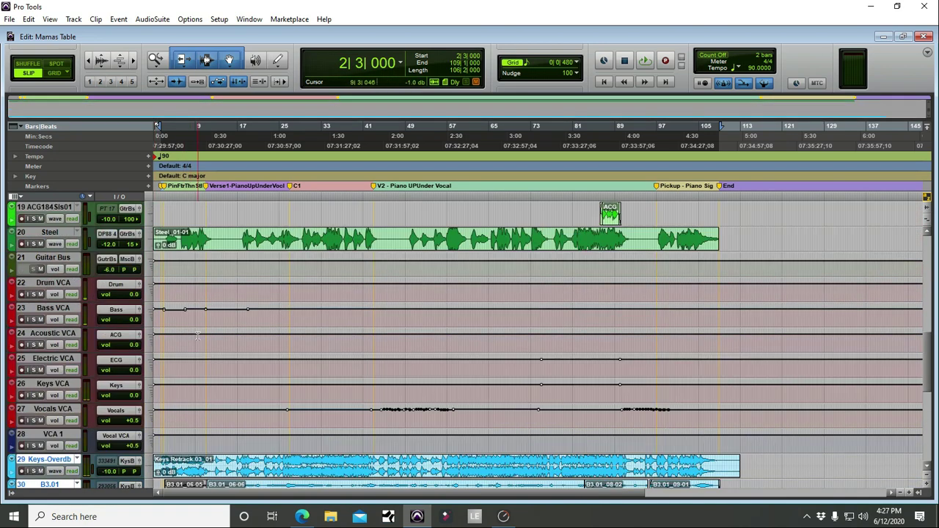
# Step: Zoom the timeline in horizontally and select the tracks from Kick Sample through Shakers
pyautogui.scroll(15, 197, 336)
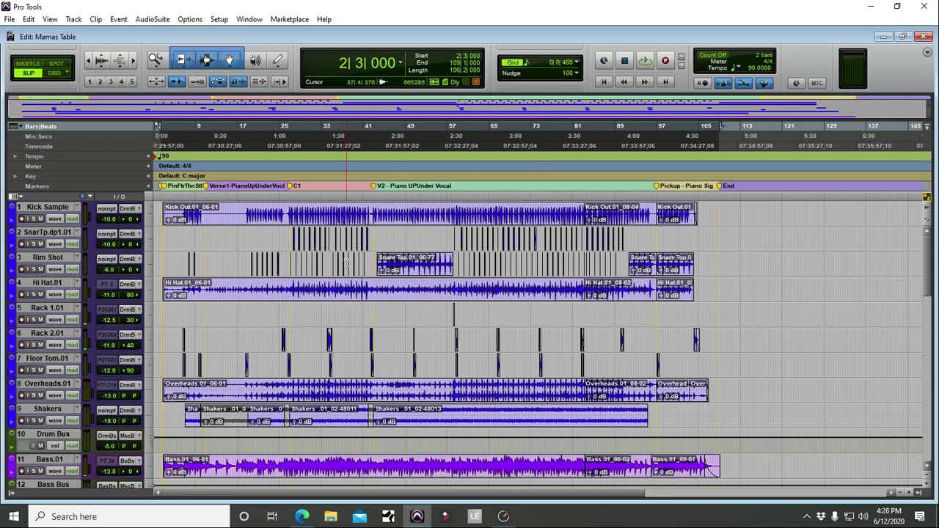
pyautogui.hotkey('ctrl', ']')
pyautogui.click(43, 209)
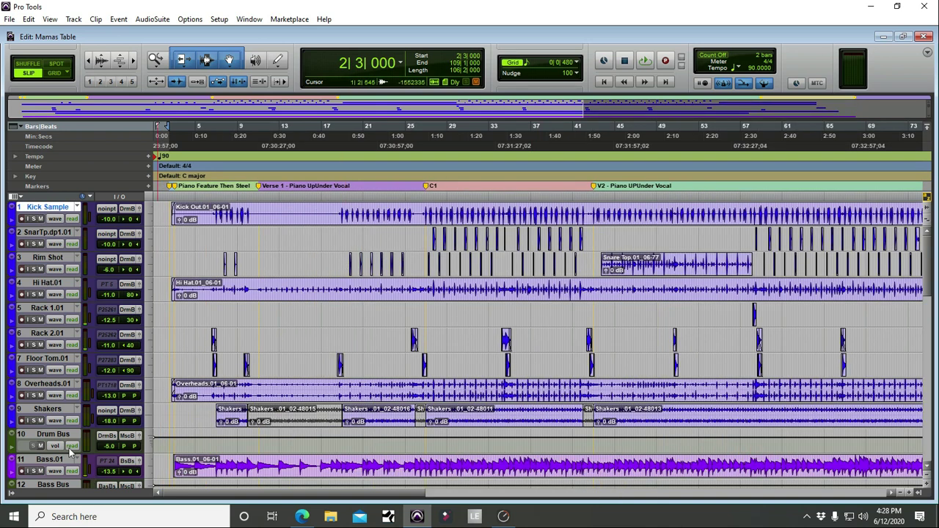
pyautogui.keyDown('shift'); pyautogui.click(50, 408); pyautogui.keyUp('shift')
# Step: Select Guitar.01 through Steel, then narrow the selection to Guitar.01 alone
pyautogui.scroll(-5, 351, 352)
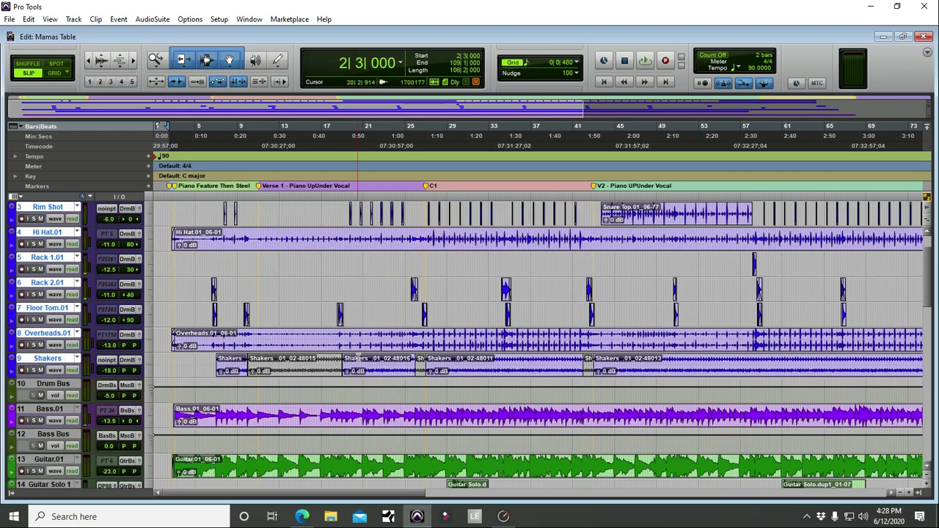
pyautogui.scroll(-4, 223, 344)
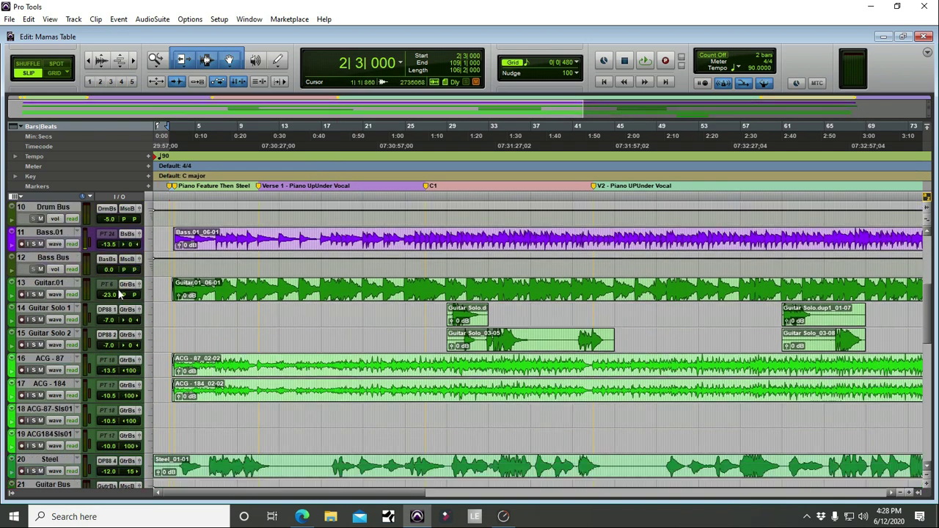
pyautogui.click(49, 283)
pyautogui.scroll(-3, 73, 405)
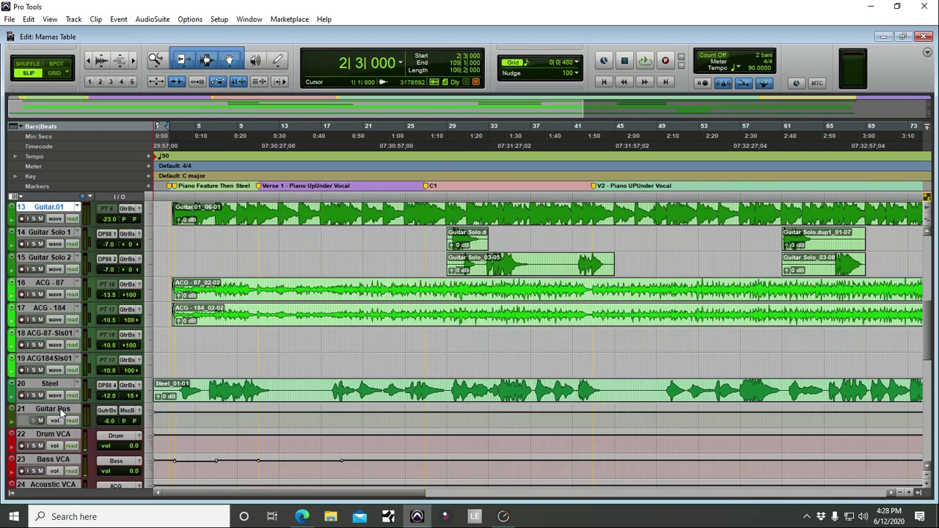
pyautogui.keyDown('shift'); pyautogui.click(56, 386); pyautogui.keyUp('shift')
pyautogui.scroll(1, 55, 352)
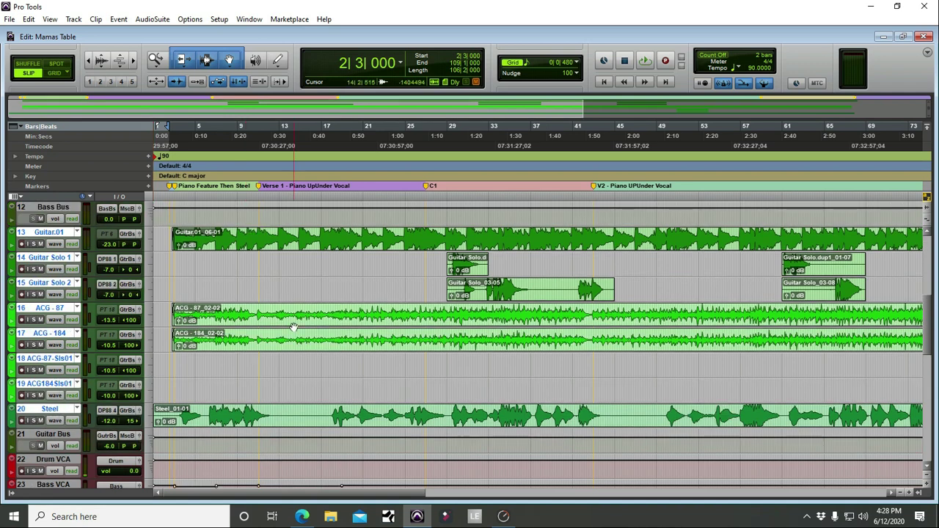
pyautogui.keyDown('ctrl'); pyautogui.click(49, 232); pyautogui.keyUp('ctrl')
pyautogui.click(48, 233)
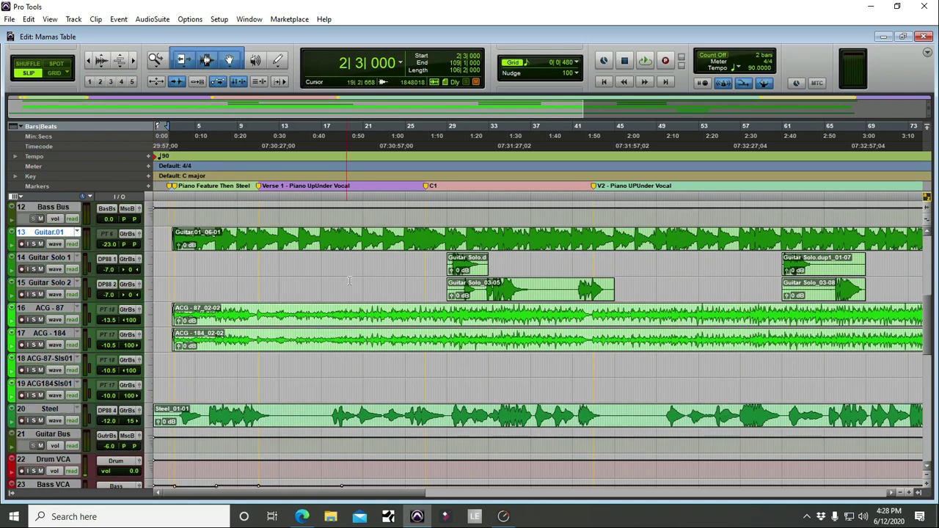
# Step: Select the acoustic guitar clips on tracks 16–19, then clear the clip selection
pyautogui.hscroll(7, 289, 328)
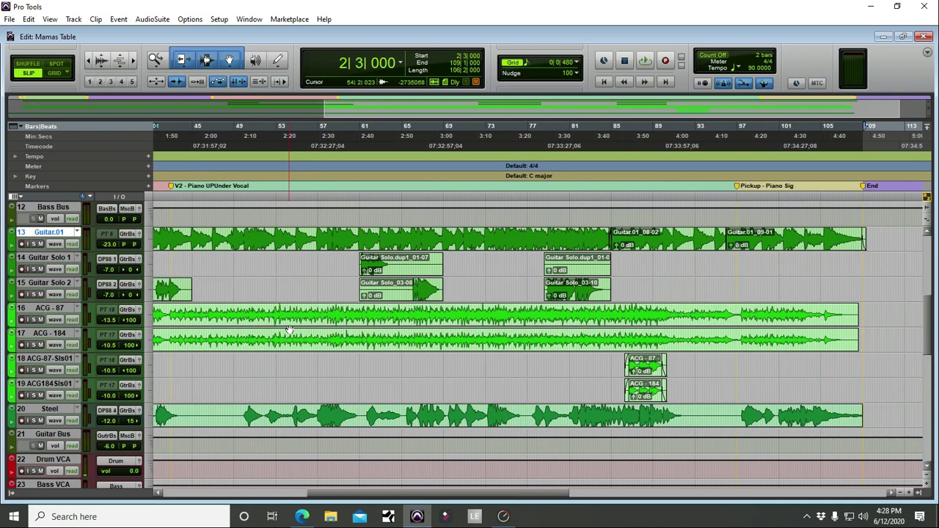
pyautogui.hscroll(-7, 291, 330)
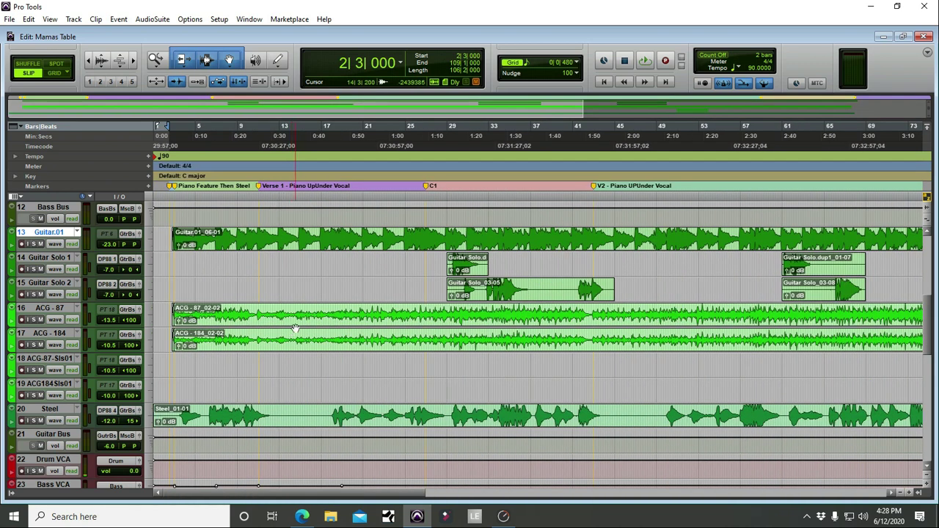
pyautogui.click(296, 328)
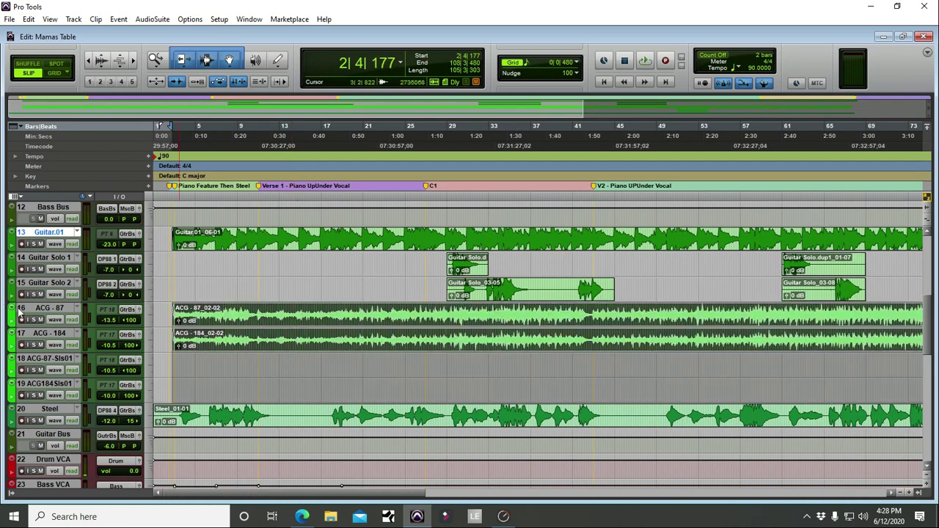
pyautogui.click(219, 293)
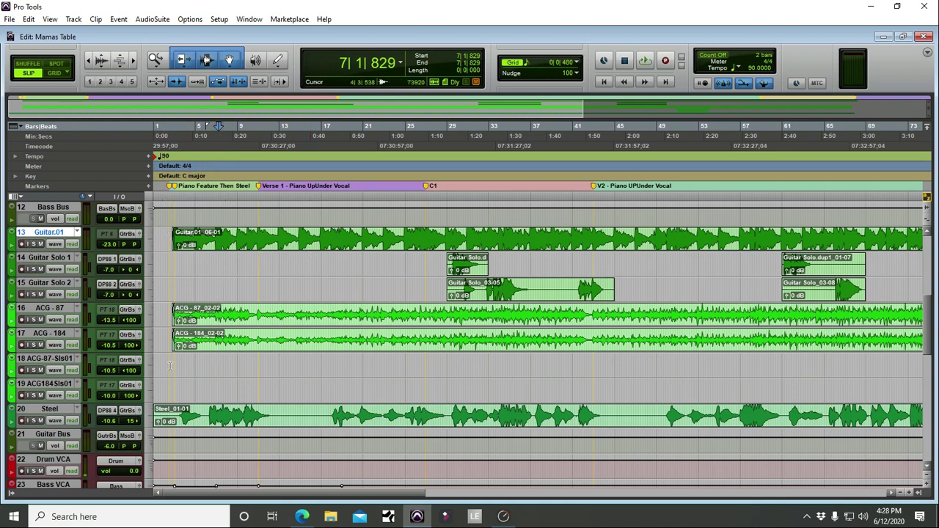
pyautogui.scroll(-3, 168, 350)
pyautogui.click(50, 333)
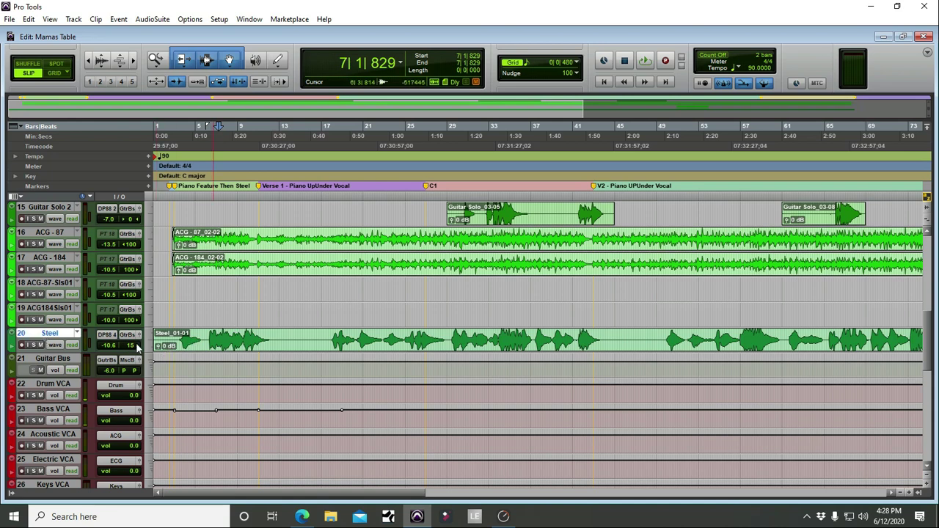
pyautogui.scroll(3, 202, 250)
pyautogui.scroll(-2, 202, 249)
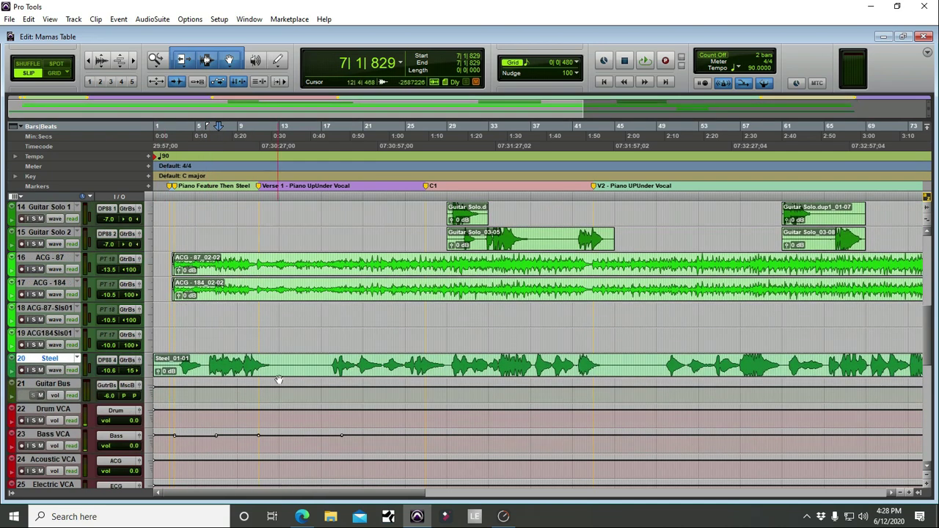
pyautogui.scroll(4, 336, 373)
pyautogui.scroll(-4, 336, 372)
pyautogui.scroll(3, 452, 426)
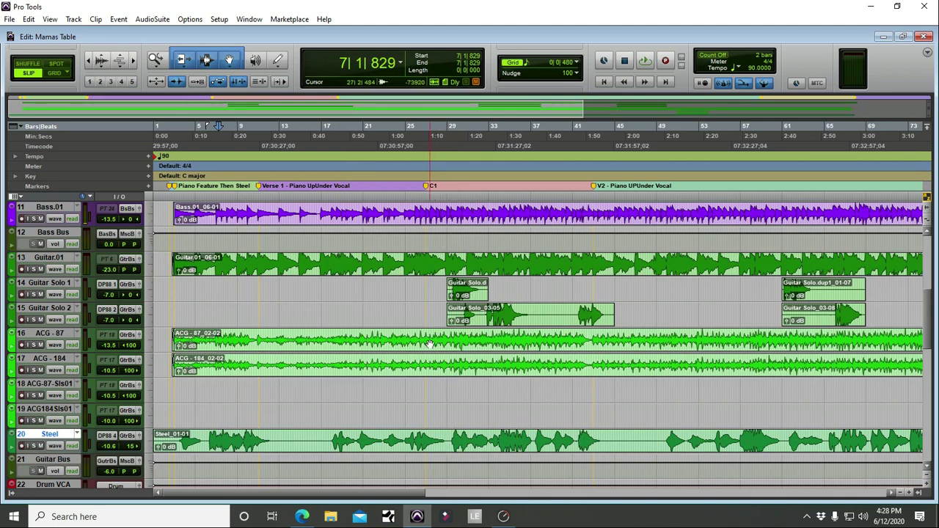
pyautogui.scroll(-9, 413, 357)
pyautogui.scroll(-6, 413, 357)
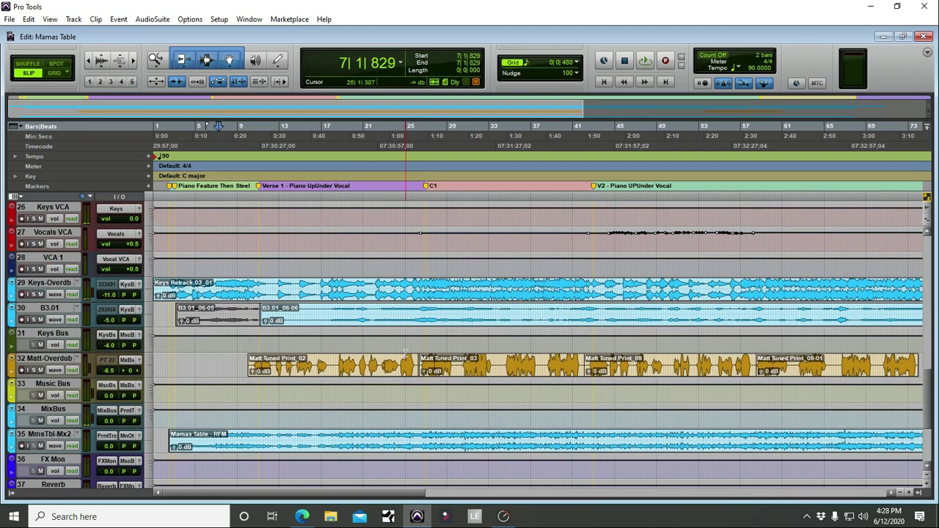
pyautogui.scroll(7, 54, 303)
pyautogui.click(60, 286)
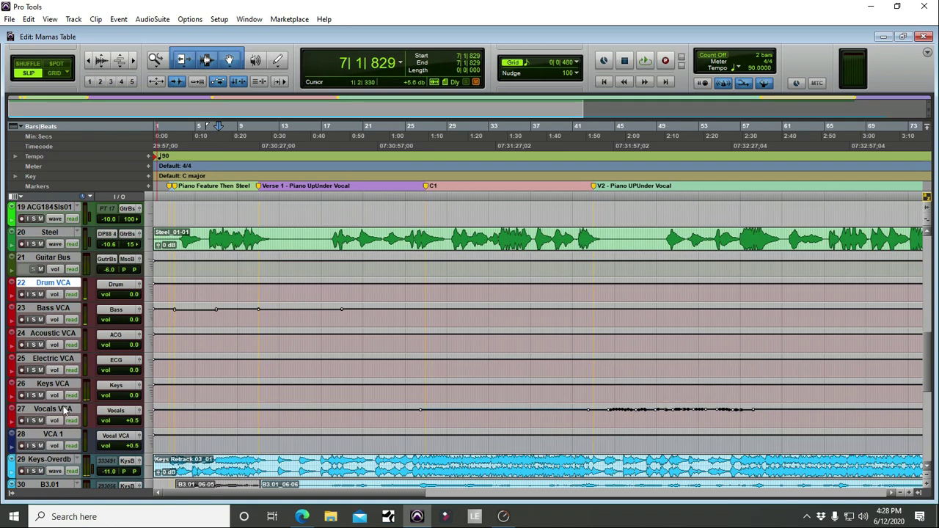
pyautogui.keyDown('shift'); pyautogui.click(63, 411); pyautogui.keyUp('shift')
pyautogui.scroll(-7, 80, 293)
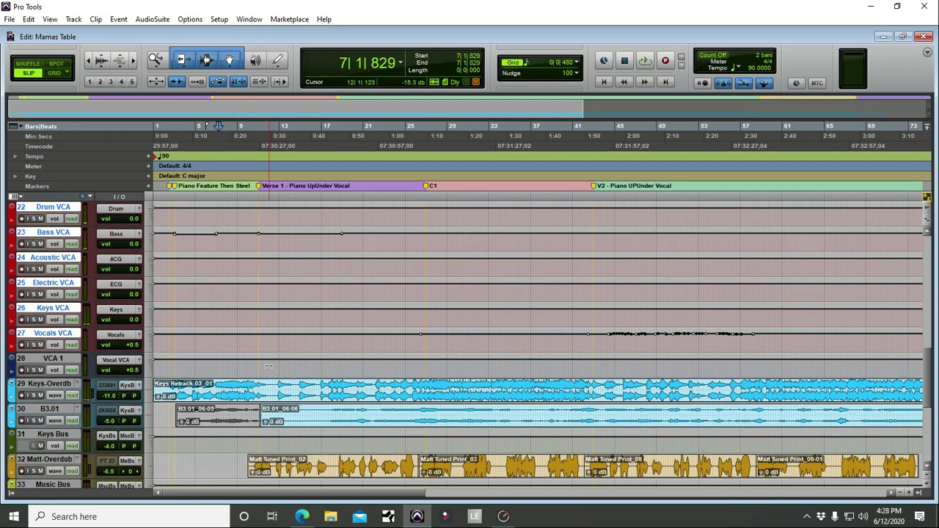
pyautogui.click(55, 284)
pyautogui.keyDown('shift'); pyautogui.click(56, 309); pyautogui.keyUp('shift')
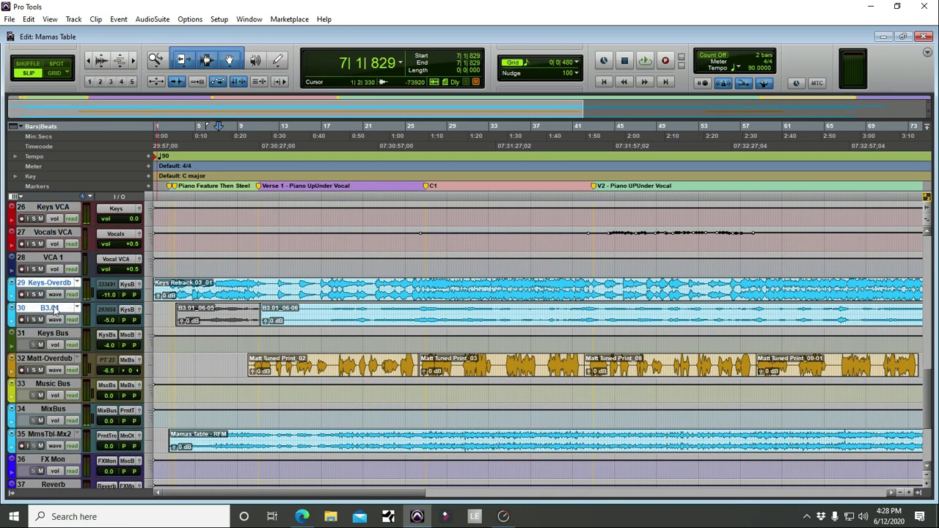
pyautogui.hscroll(5, 471, 314)
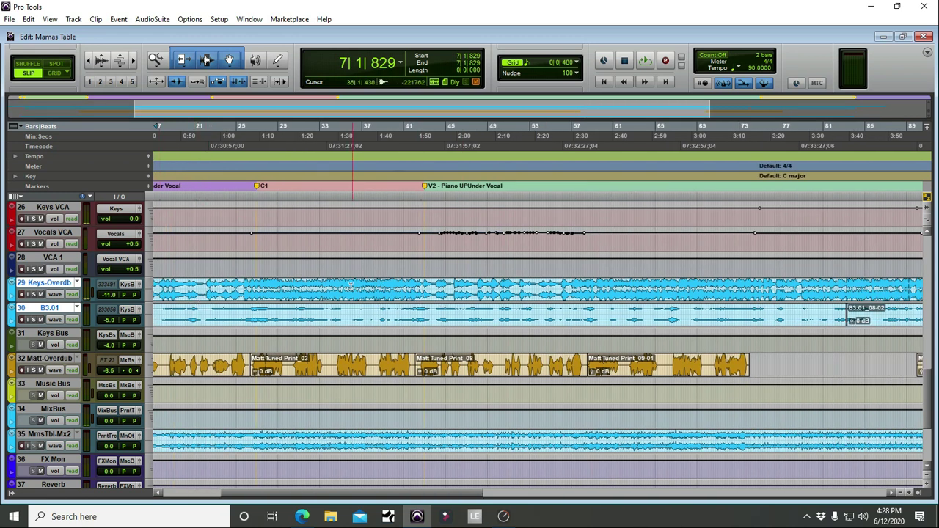
pyautogui.hscroll(-5, 440, 323)
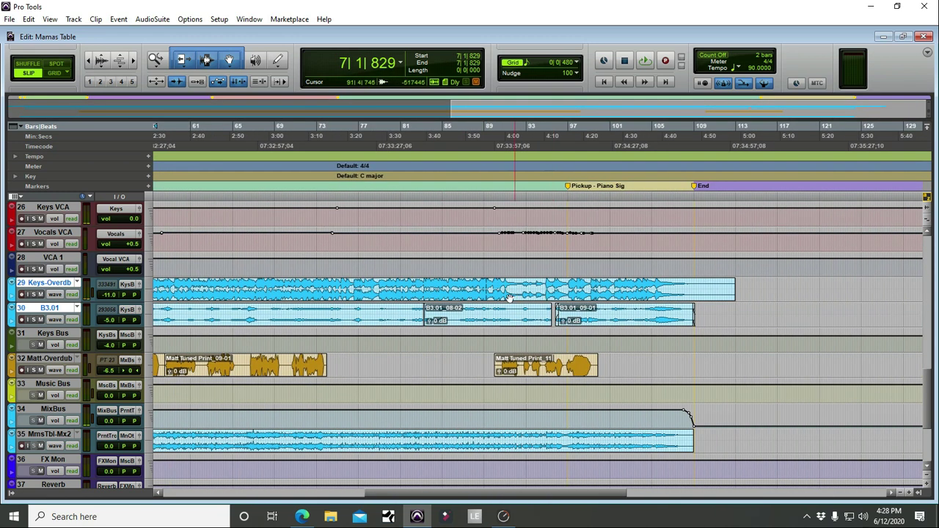
pyautogui.scroll(-2, 495, 297)
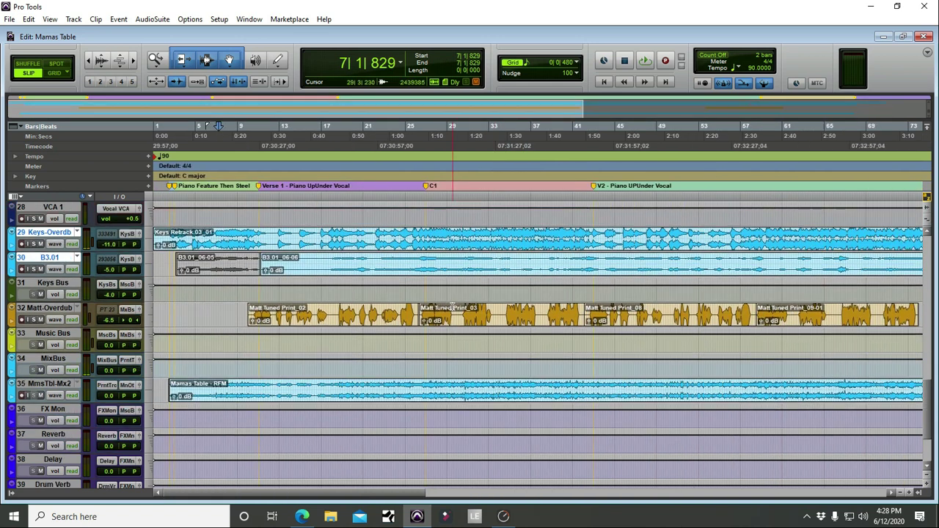
pyautogui.click(63, 312)
pyautogui.hscroll(8, 292, 329)
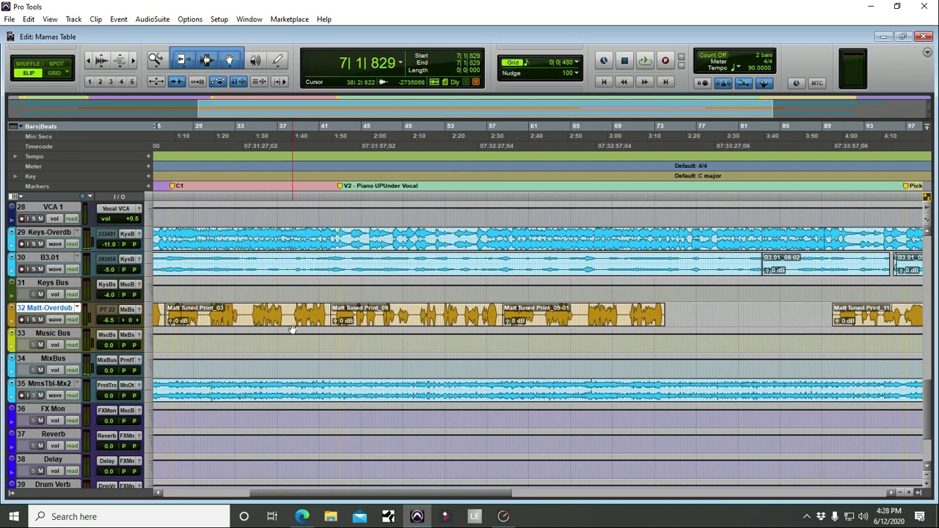
pyautogui.hscroll(-8, 291, 330)
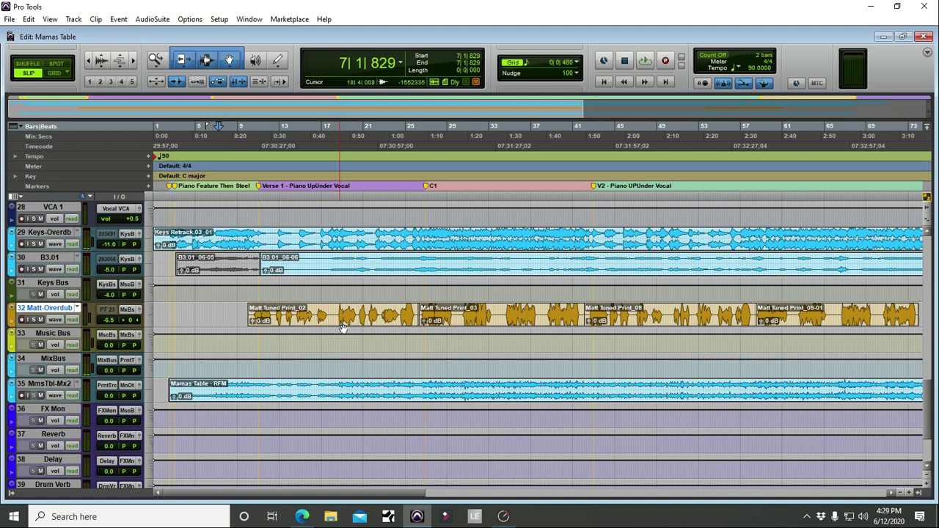
pyautogui.scroll(10, 343, 328)
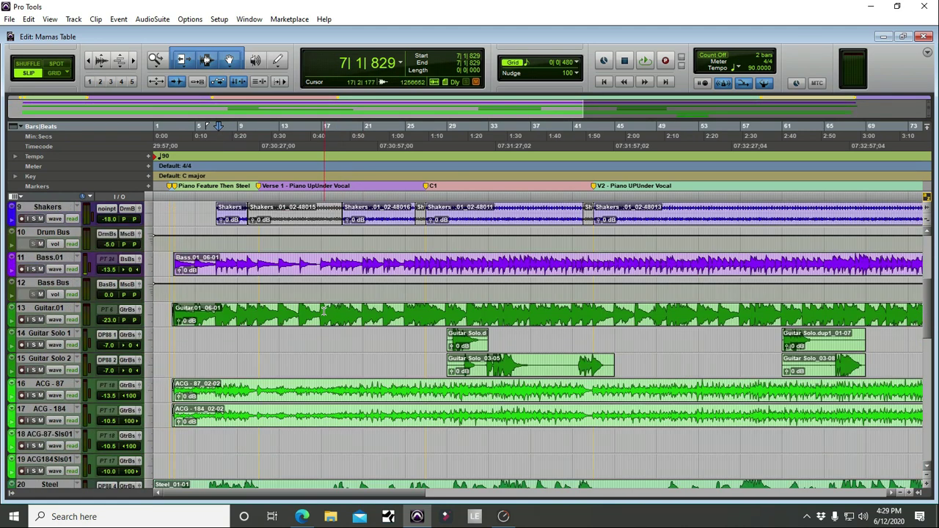
pyautogui.scroll(3, 323, 311)
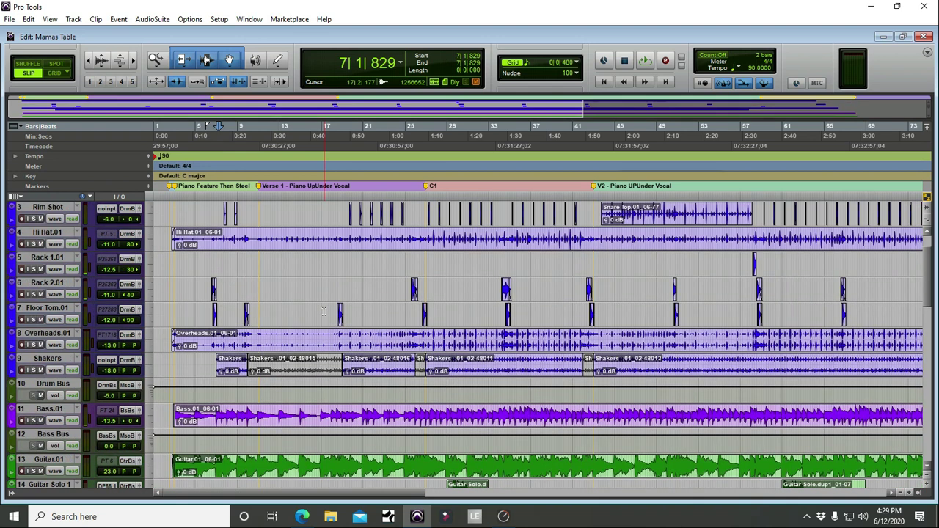
pyautogui.scroll(1, 322, 311)
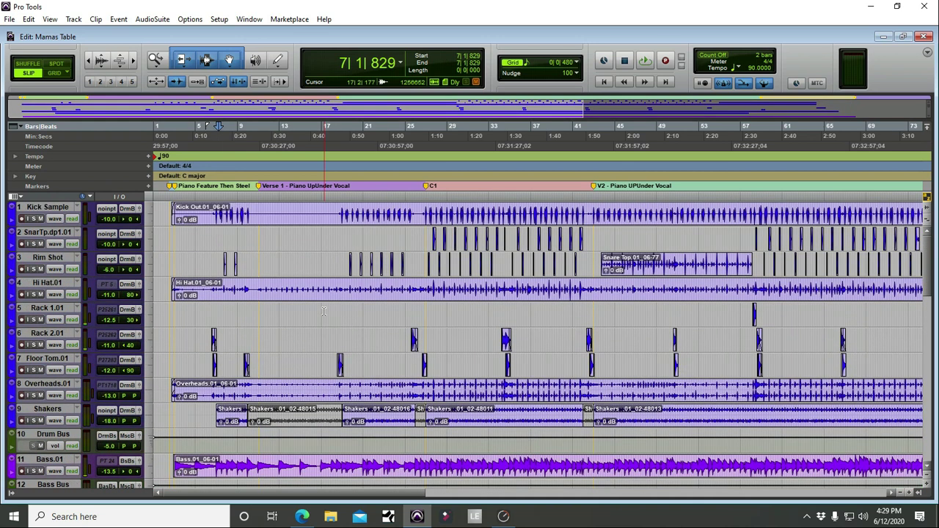
pyautogui.scroll(-2, 323, 311)
pyautogui.scroll(2, 332, 297)
pyautogui.scroll(-10, 242, 259)
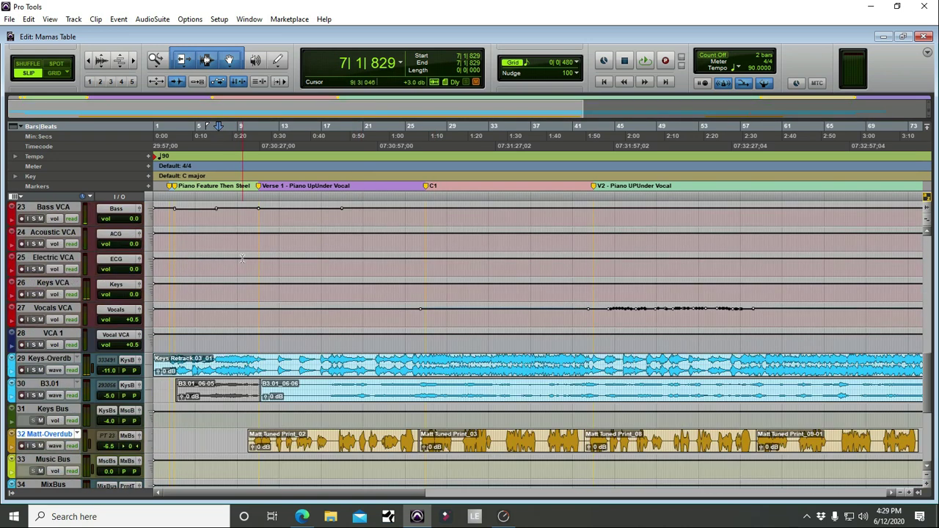
pyautogui.scroll(-5, 243, 258)
pyautogui.scroll(7, 242, 264)
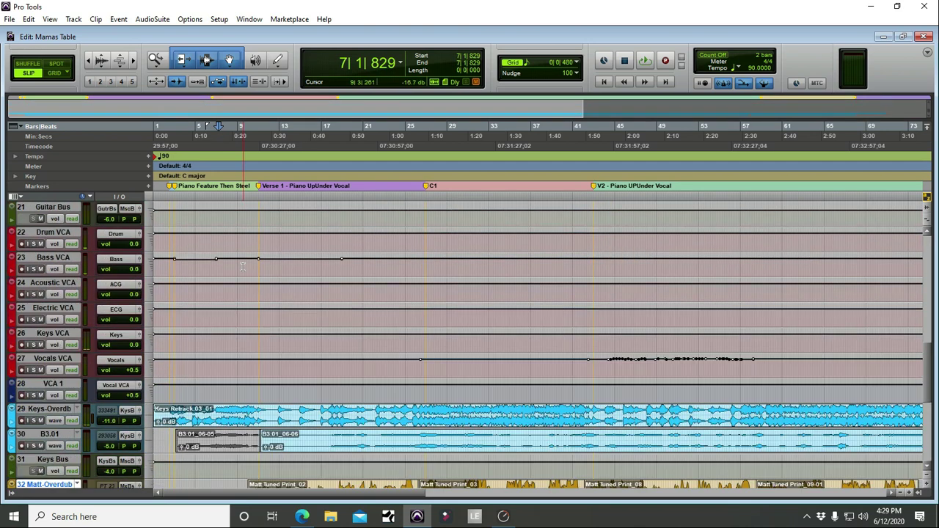
pyautogui.scroll(15, 242, 266)
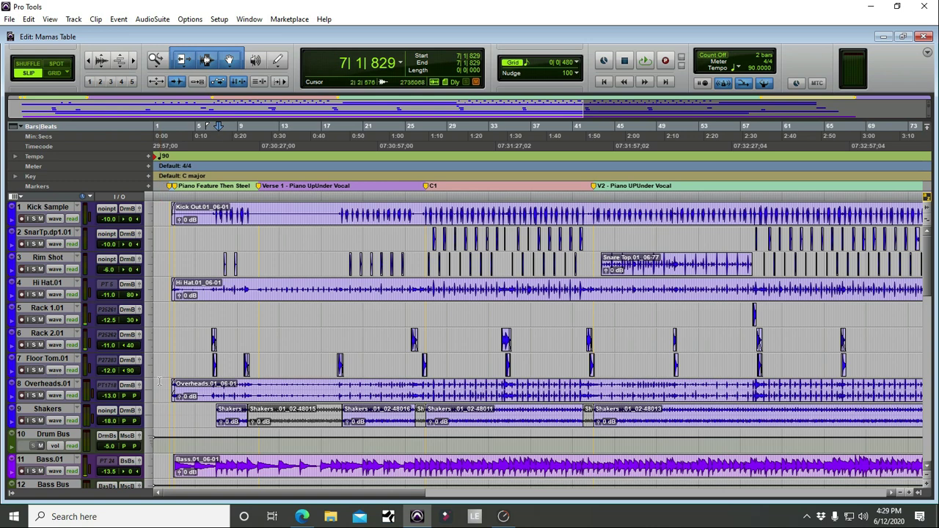
pyautogui.scroll(-5, 338, 352)
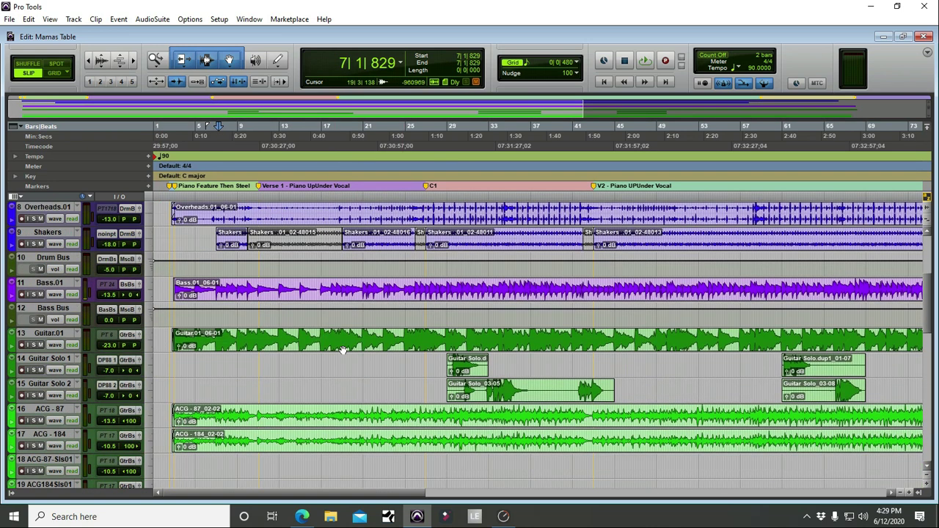
pyautogui.scroll(5, 326, 331)
pyautogui.scroll(-5, 322, 311)
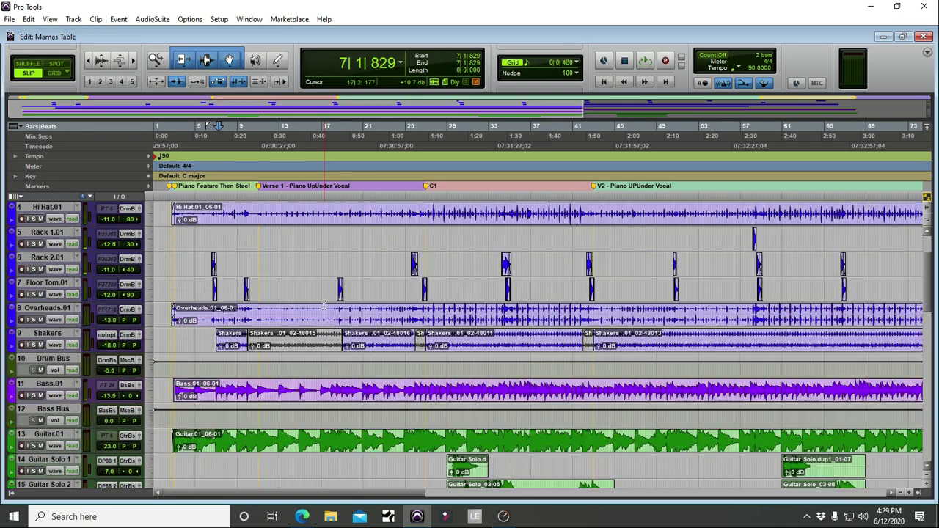
pyautogui.scroll(5, 322, 307)
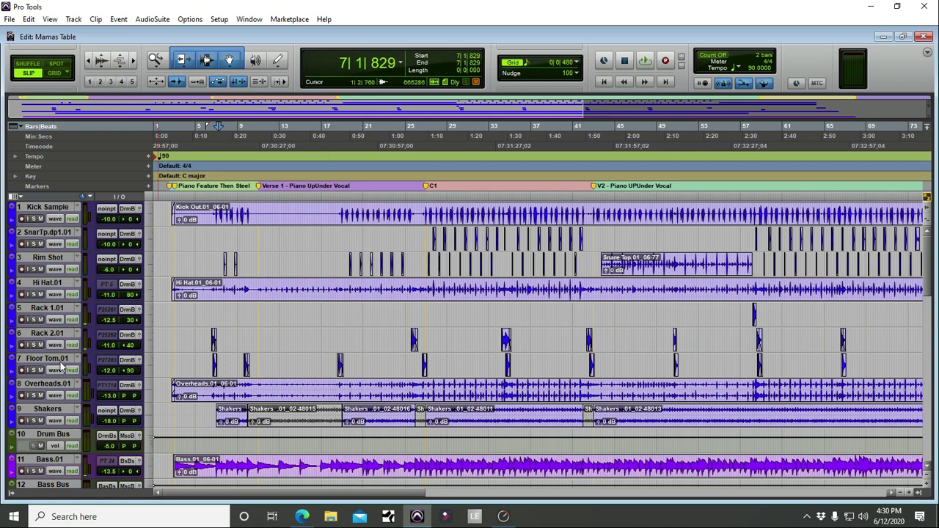
pyautogui.scroll(-4, 60, 362)
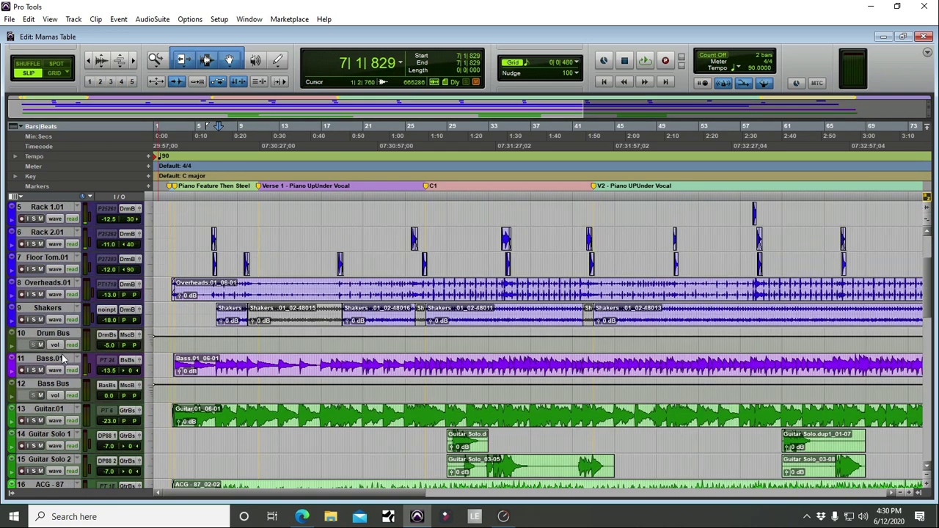
pyautogui.scroll(4, 64, 359)
pyautogui.scroll(-11, 63, 245)
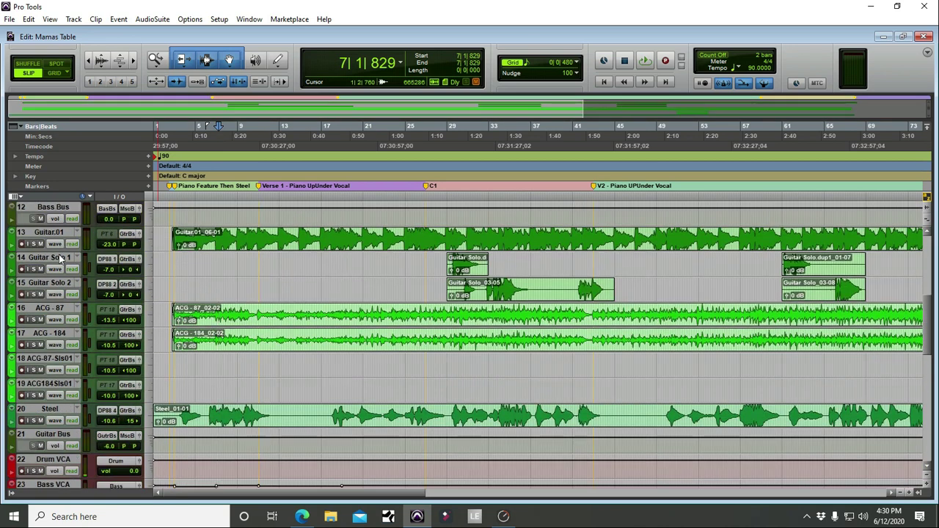
pyautogui.scroll(11, 59, 322)
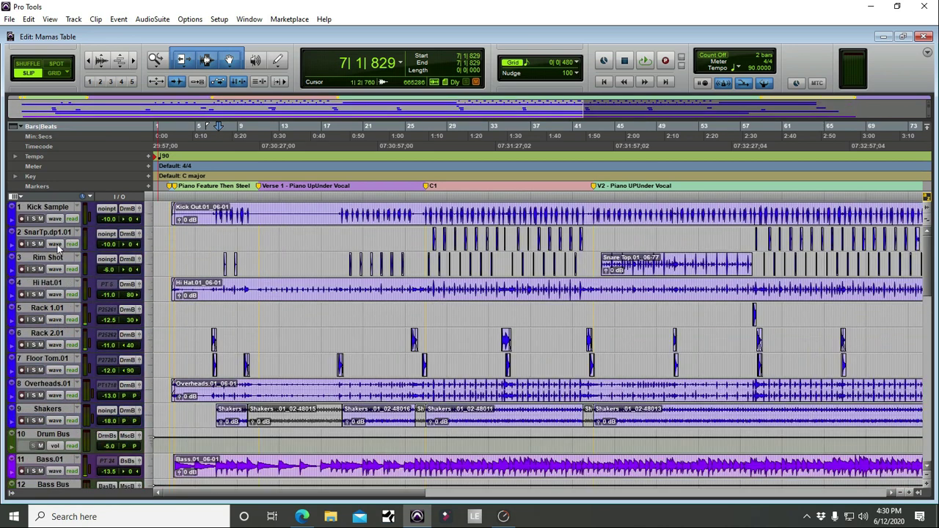
pyautogui.doubleClick(46, 207)
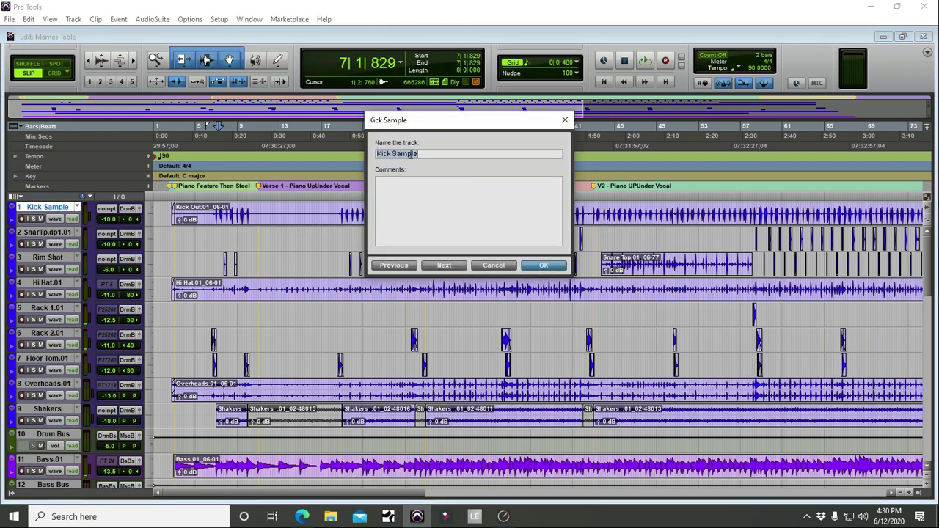
pyautogui.click(541, 266)
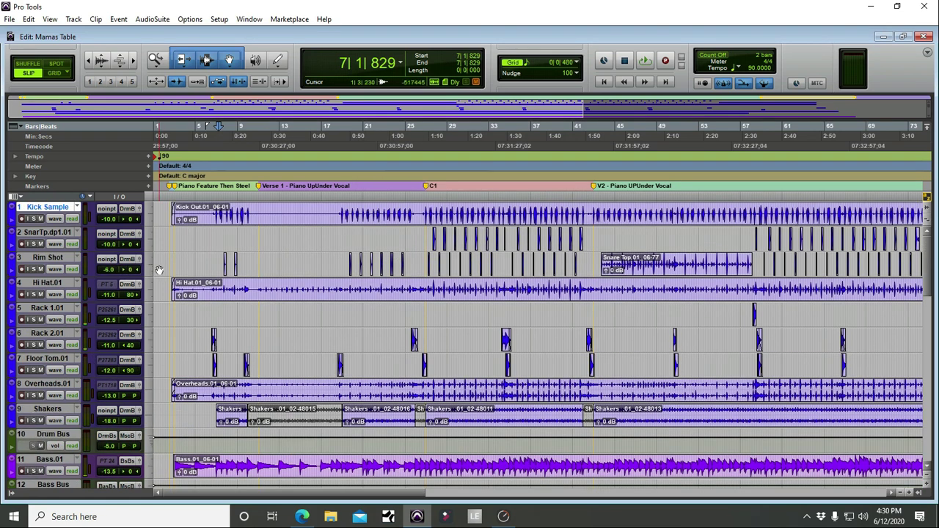
pyautogui.click(10, 497)
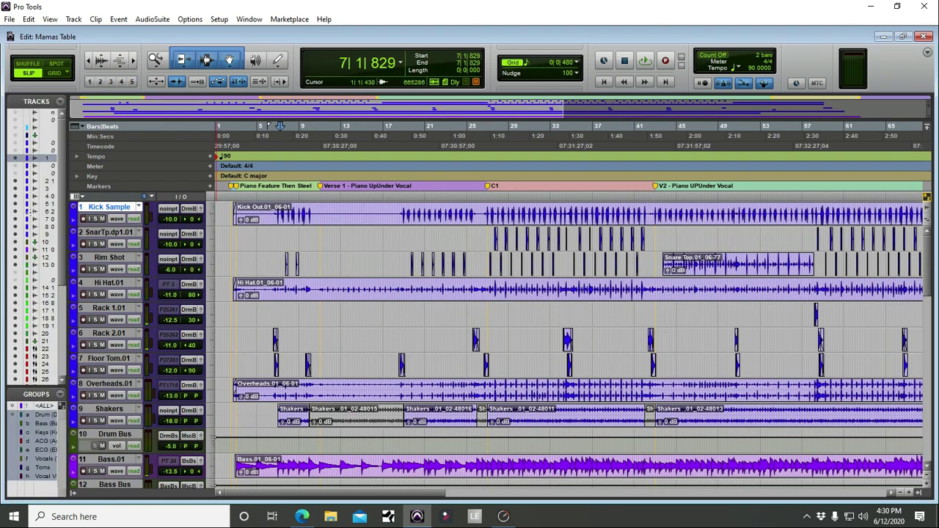
pyautogui.click(16, 168)
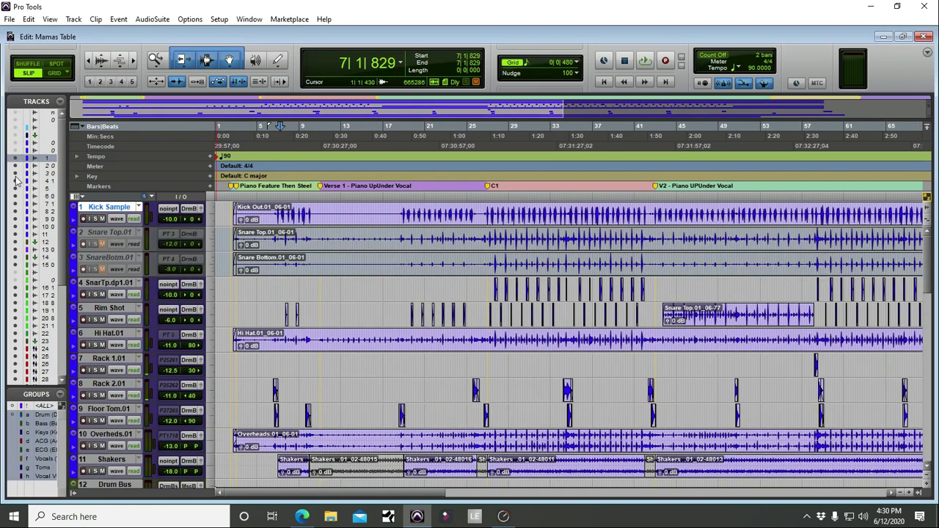
pyautogui.click(17, 168)
pyautogui.click(16, 143)
pyautogui.click(16, 149)
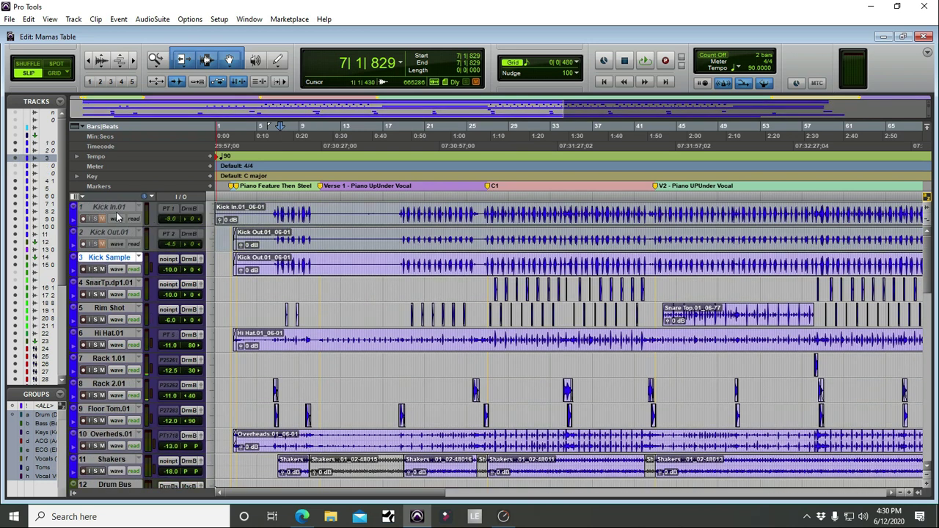
pyautogui.click(16, 156)
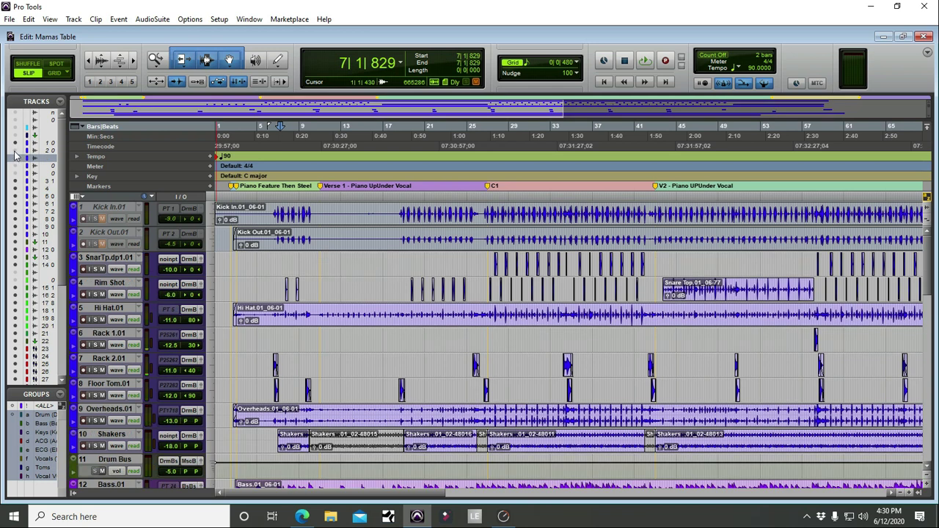
pyautogui.click(16, 149)
pyautogui.click(73, 492)
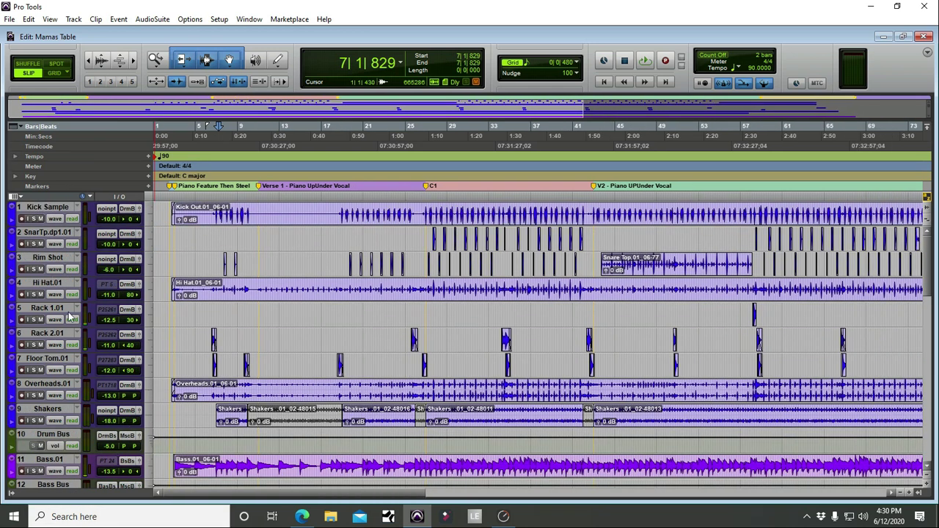
pyautogui.scroll(-4, 69, 373)
pyautogui.scroll(-5, 68, 373)
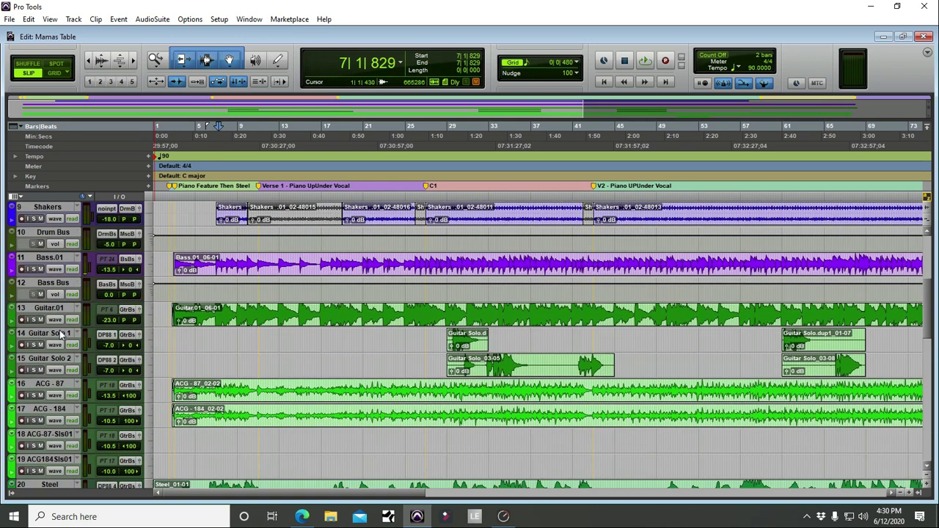
pyautogui.scroll(-1, 57, 354)
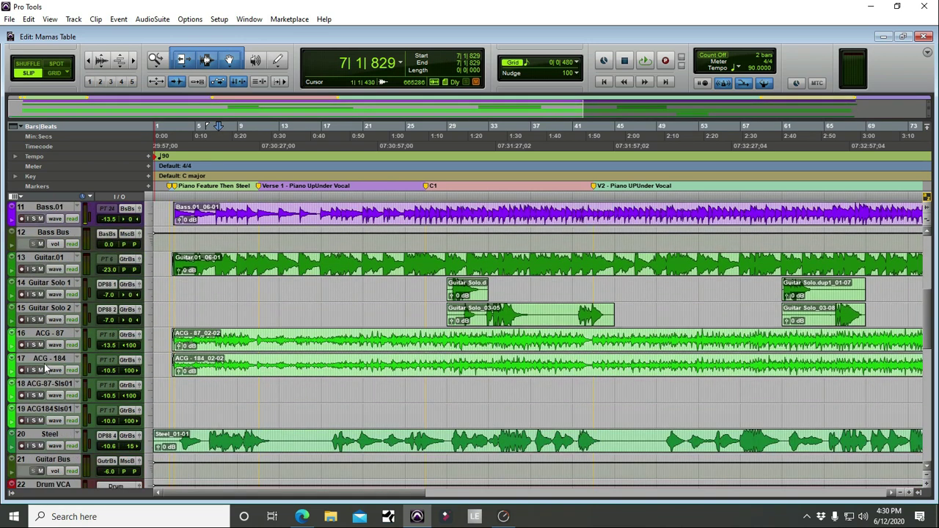
pyautogui.scroll(-1, 53, 396)
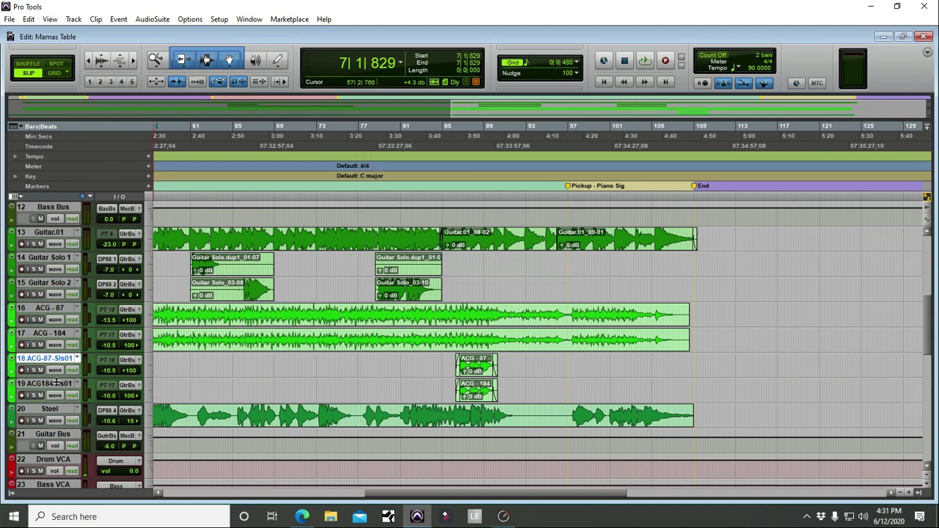
pyautogui.click(14, 197)
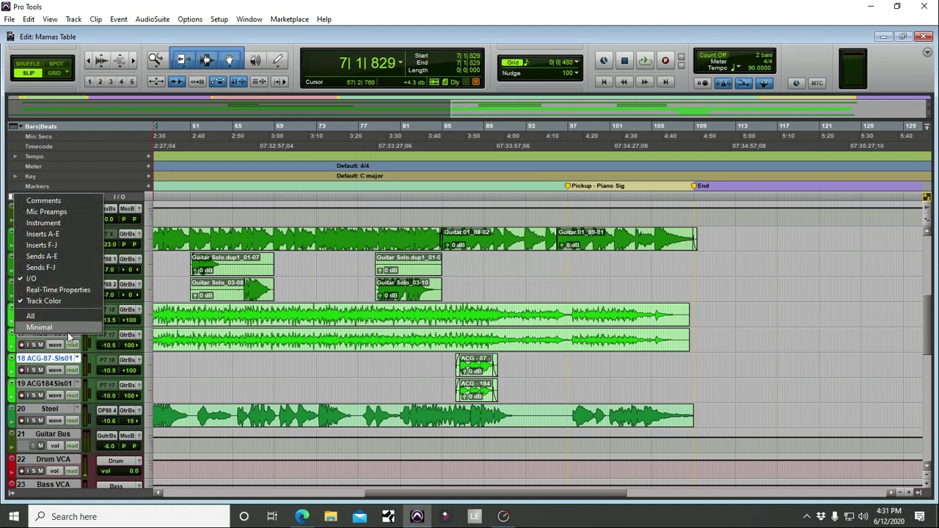
pyautogui.click(67, 204)
pyautogui.scroll(5, 112, 313)
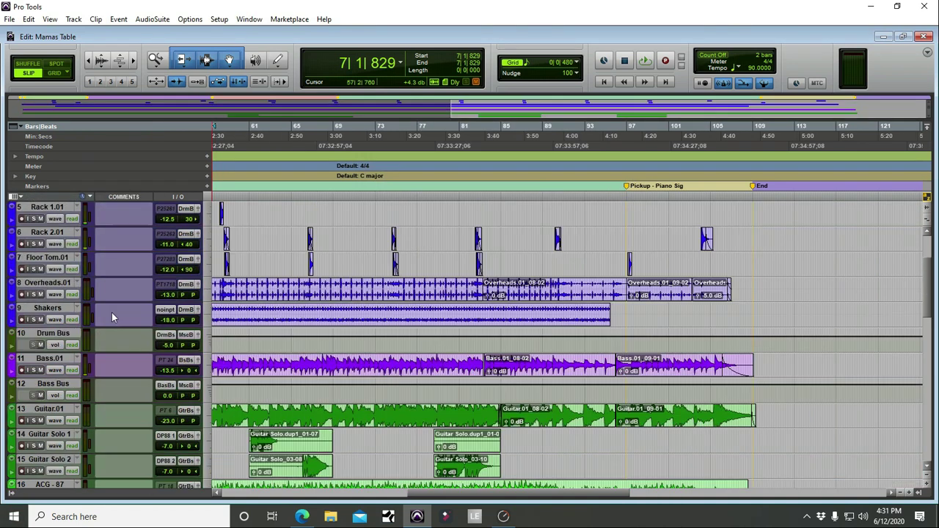
pyautogui.scroll(-7, 116, 295)
pyautogui.scroll(-3, 115, 293)
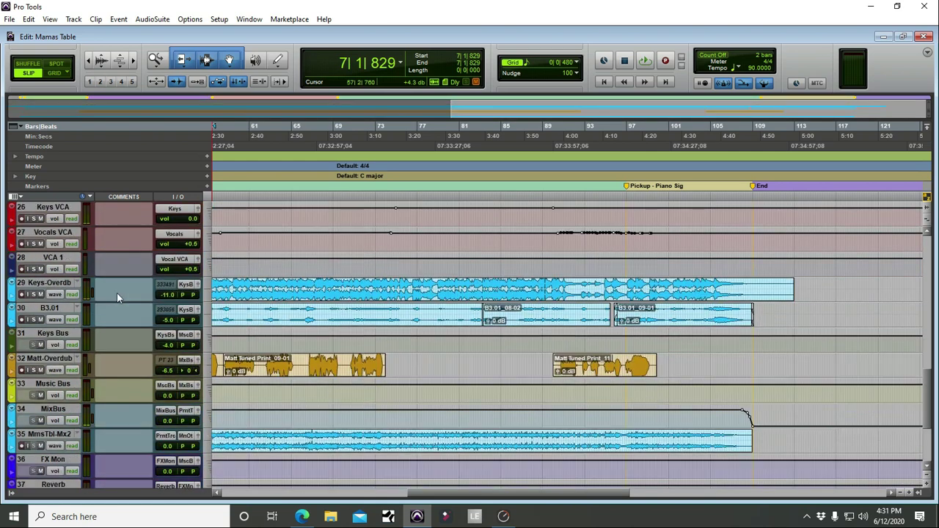
pyautogui.scroll(10, 112, 288)
pyautogui.scroll(-1, 112, 287)
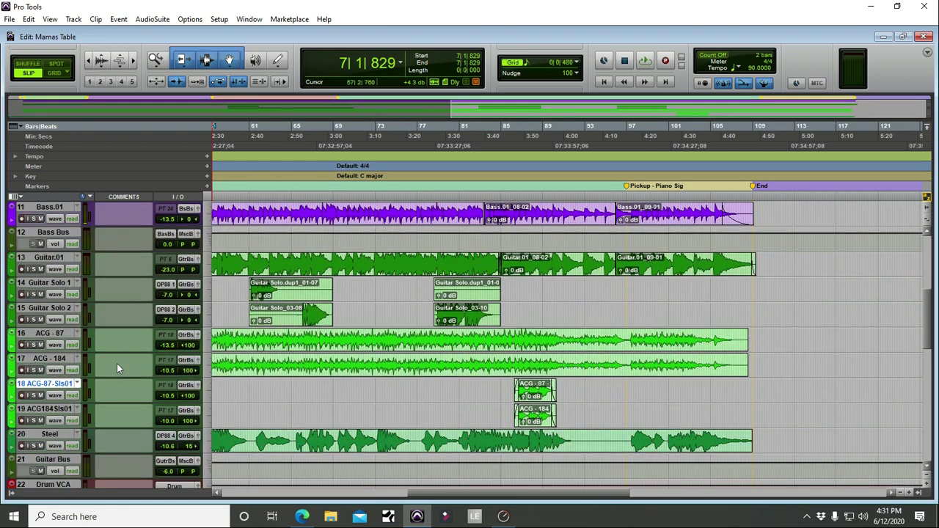
pyautogui.click(125, 367)
pyautogui.press('Escape')
pyautogui.click(64, 334)
pyautogui.scroll(-3, 406, 360)
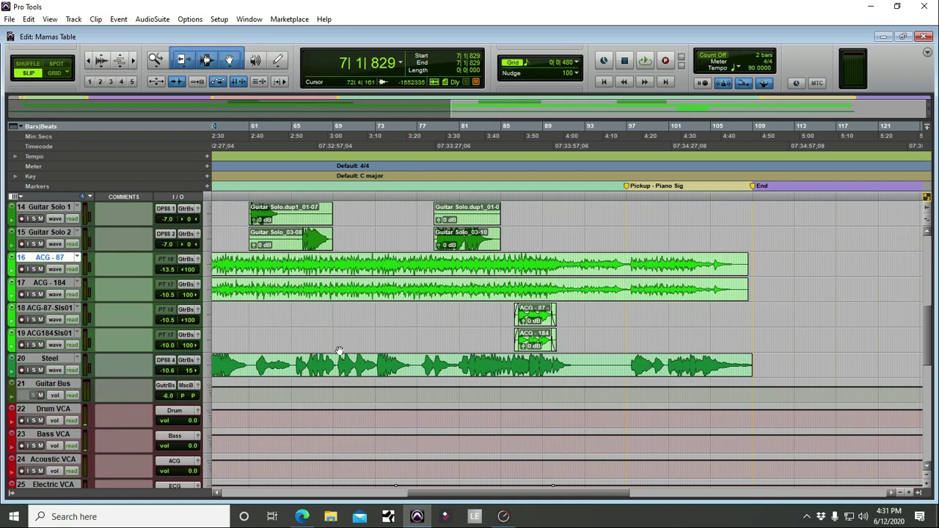
pyautogui.hscroll(-8, 330, 347)
pyautogui.click(21, 198)
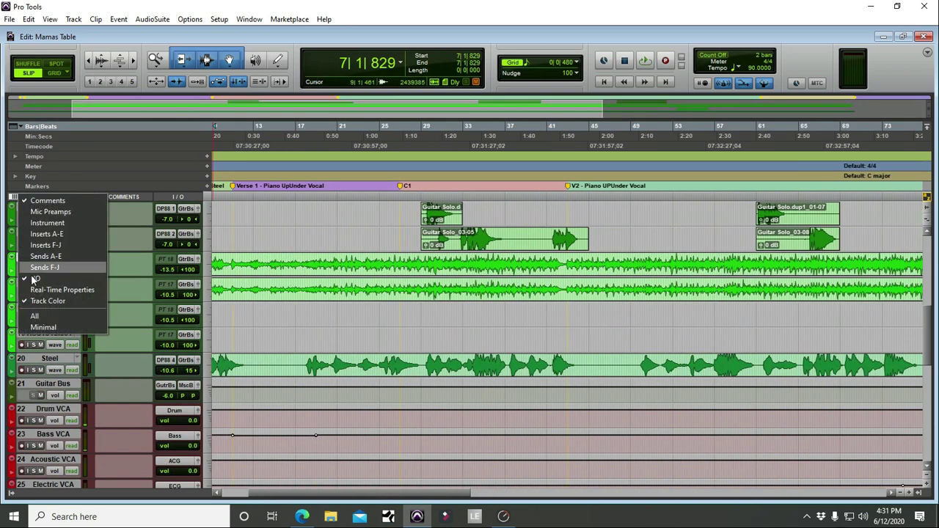
pyautogui.click(46, 202)
pyautogui.scroll(-15, 406, 338)
pyautogui.scroll(-3, 405, 336)
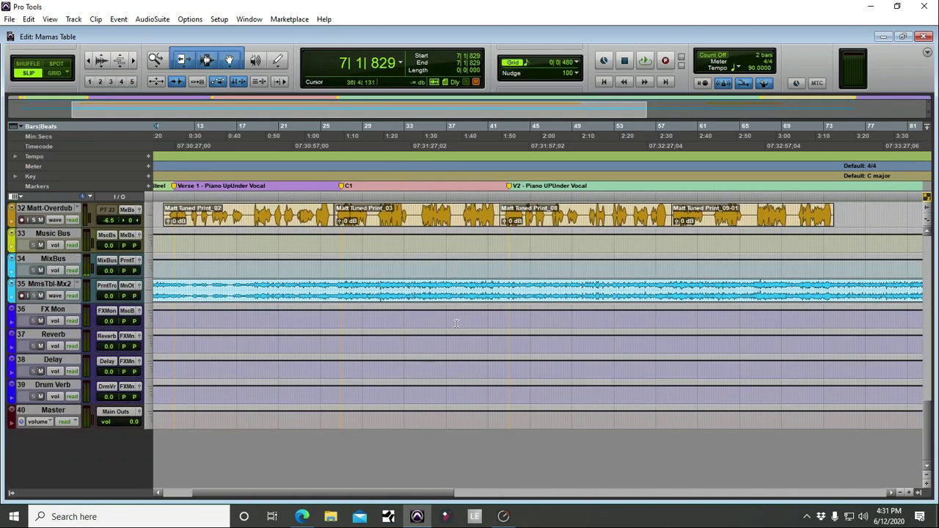
pyautogui.scroll(5, 403, 308)
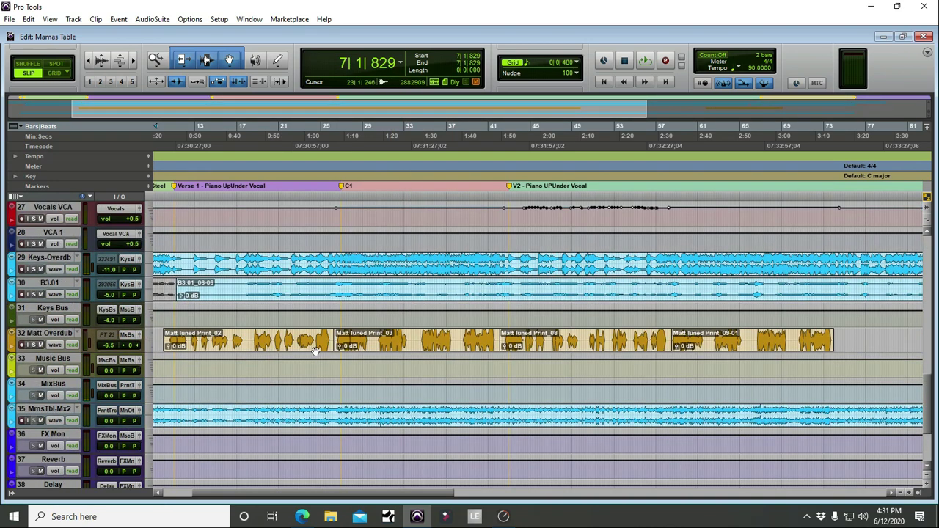
pyautogui.scroll(-5, 35, 307)
pyautogui.click(34, 309)
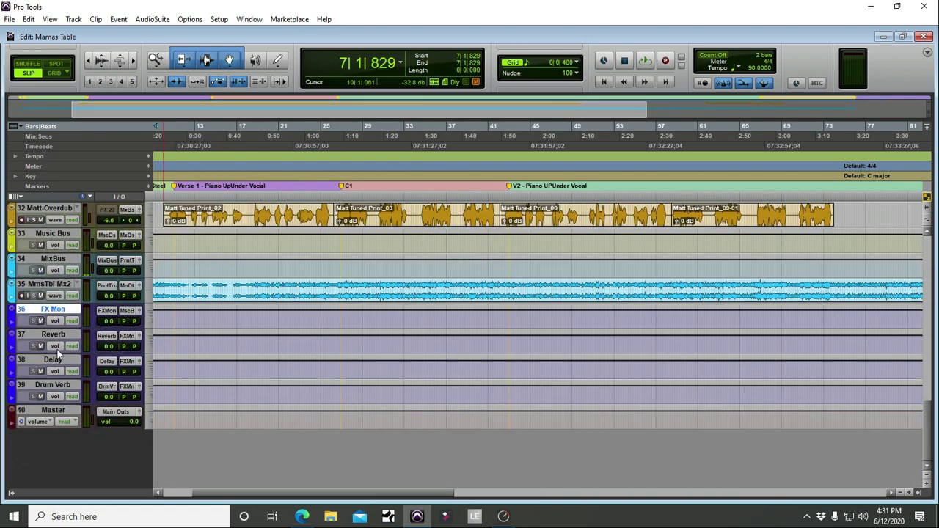
pyautogui.keyDown('shift'); pyautogui.click(64, 387); pyautogui.keyUp('shift')
pyautogui.scroll(3, 84, 341)
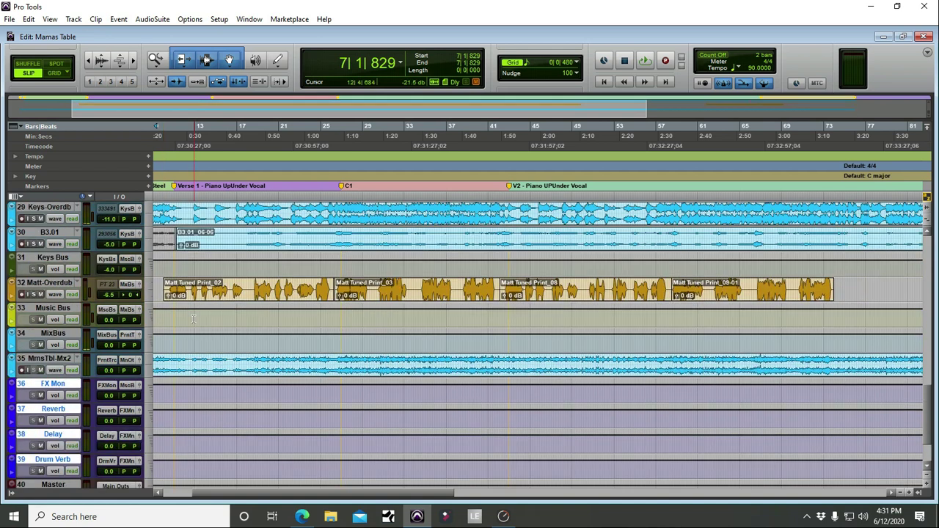
pyautogui.click(59, 335)
pyautogui.keyDown('shift'); pyautogui.click(62, 360); pyautogui.keyUp('shift')
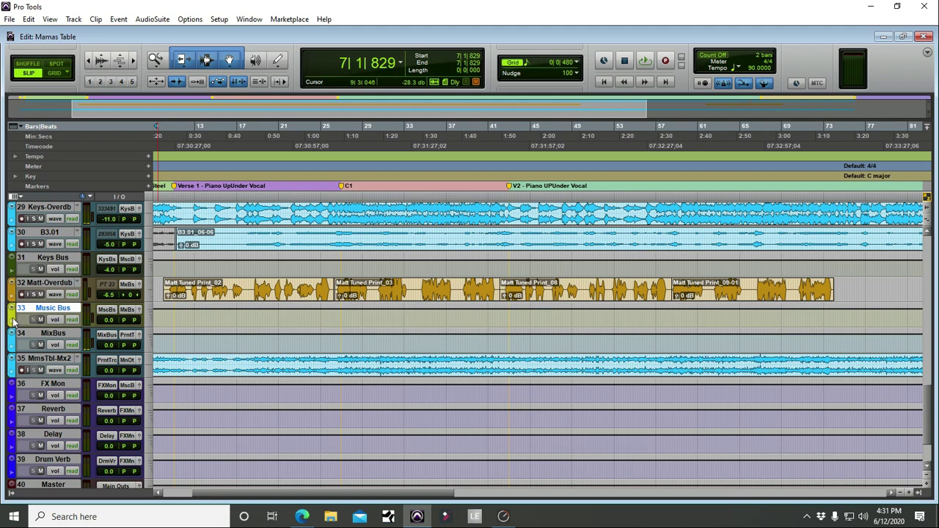
pyautogui.scroll(10, 22, 316)
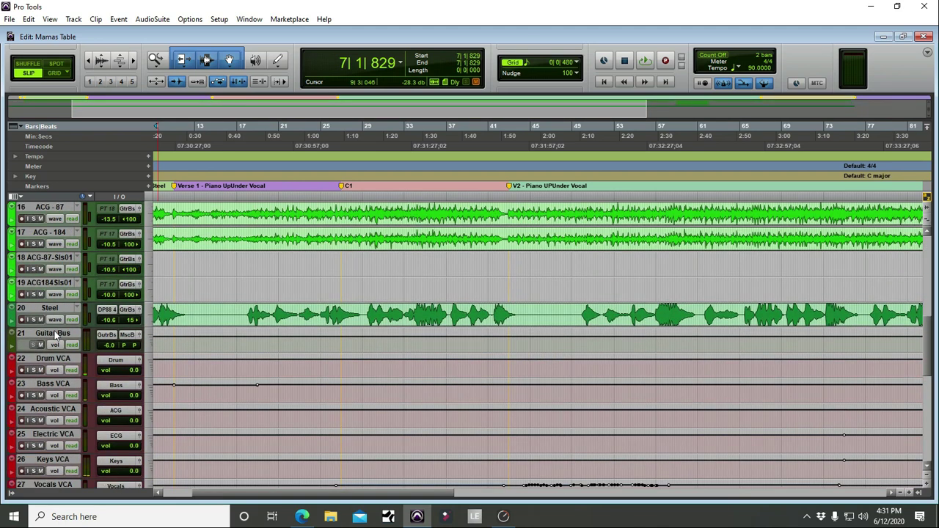
pyautogui.click(53, 333)
pyautogui.scroll(-4, 74, 352)
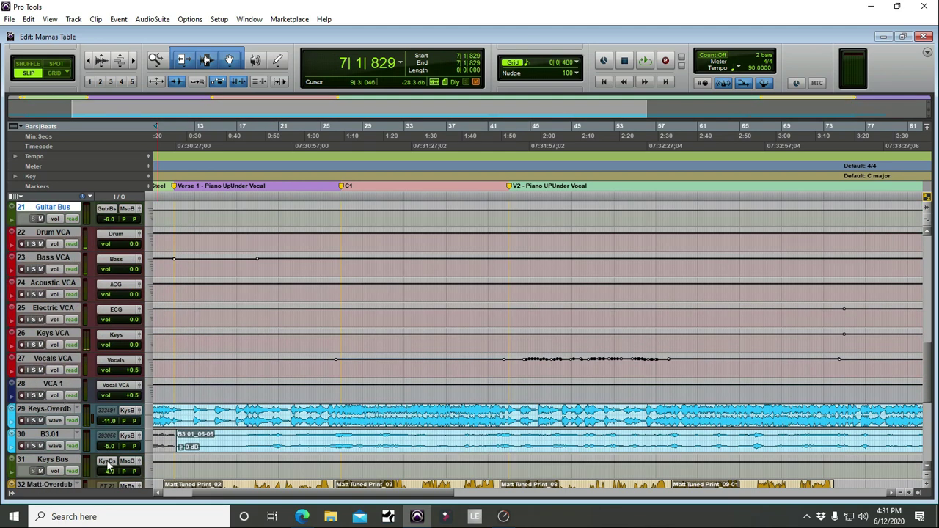
pyautogui.scroll(6, 93, 315)
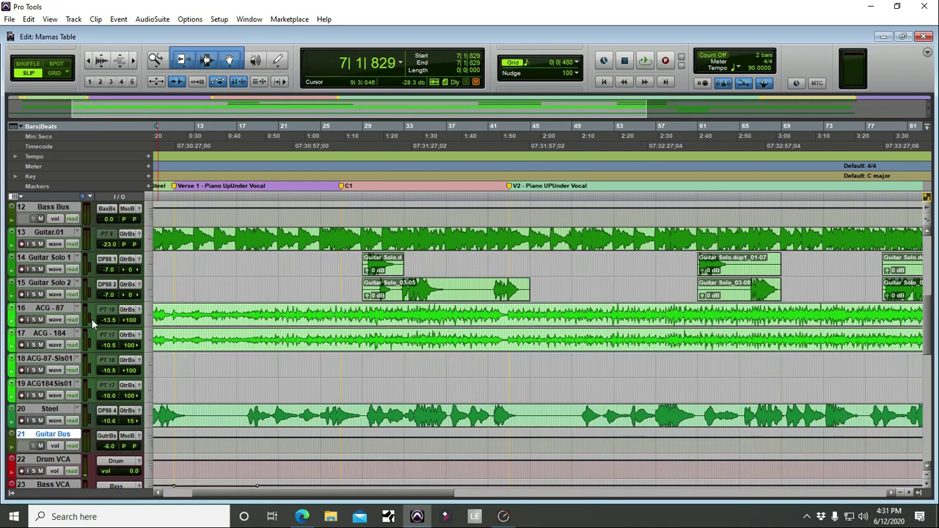
pyautogui.scroll(8, 72, 286)
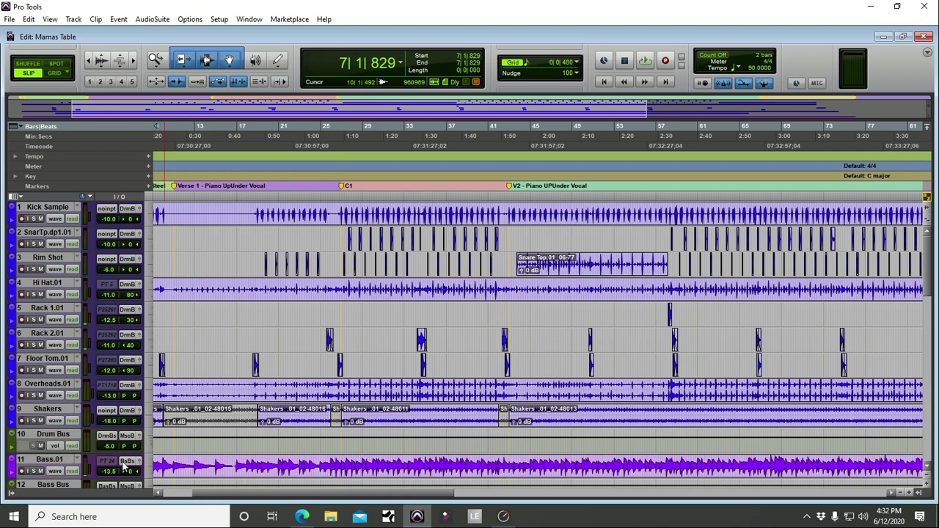
# Step: Scroll to the session start, zoom in, and place the insertion point at bar 2, beat 3
pyautogui.moveTo(331, 497); pyautogui.dragTo(220, 499)
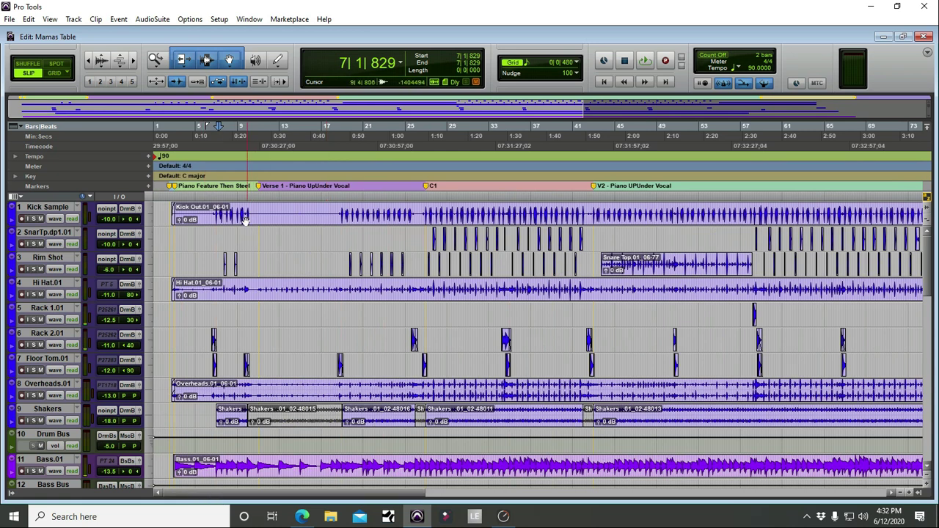
pyautogui.press('t')
pyautogui.press('t')
pyautogui.press('t')
pyautogui.press('t')
pyautogui.press('r')
pyautogui.press('r')
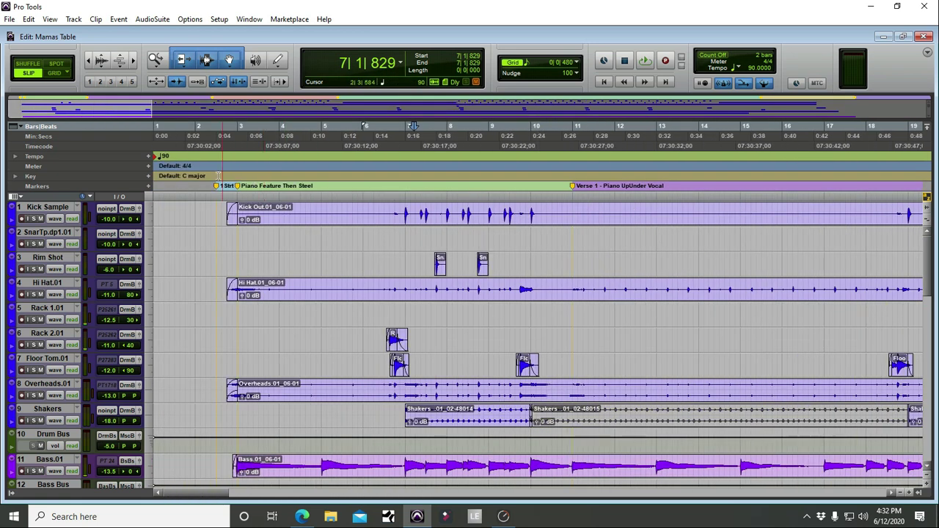
pyautogui.click(214, 144)
pyautogui.press('t')
pyautogui.press('t')
pyautogui.press('t')
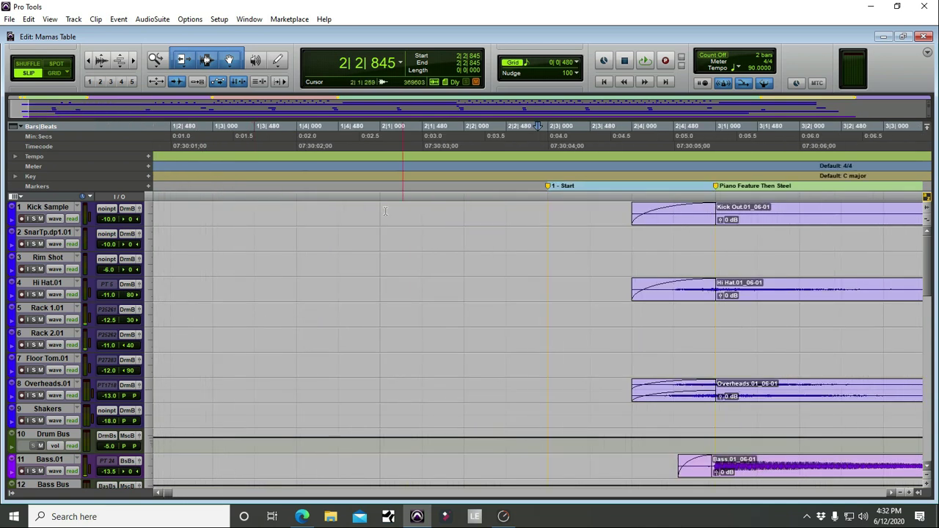
pyautogui.click(551, 141)
pyautogui.press('r')
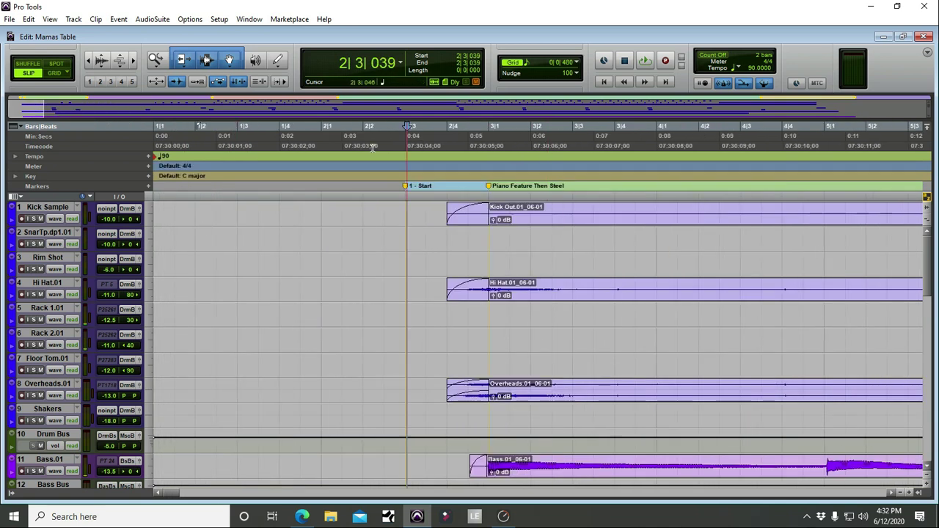
# Step: Switch to Grid mode, snap the insertion point to bar 3, beat 1, and zoom out to about 73 bars
pyautogui.click(56, 74)
pyautogui.click(404, 139)
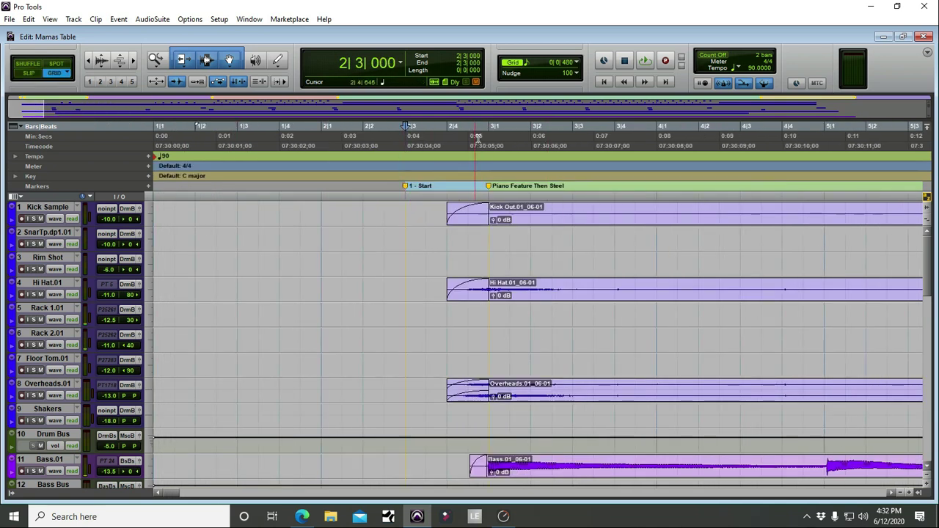
pyautogui.click(479, 139)
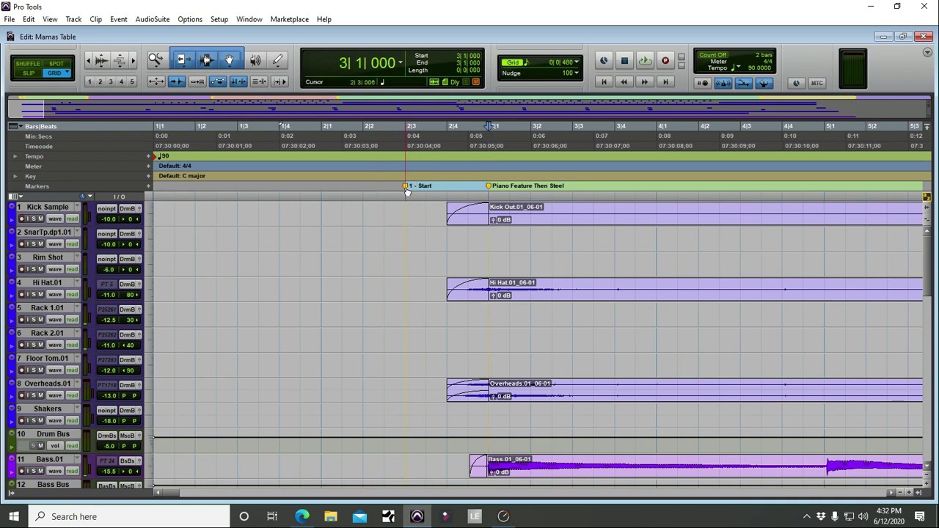
pyautogui.press('r')
pyautogui.press('r')
pyautogui.press('r')
pyautogui.press('r')
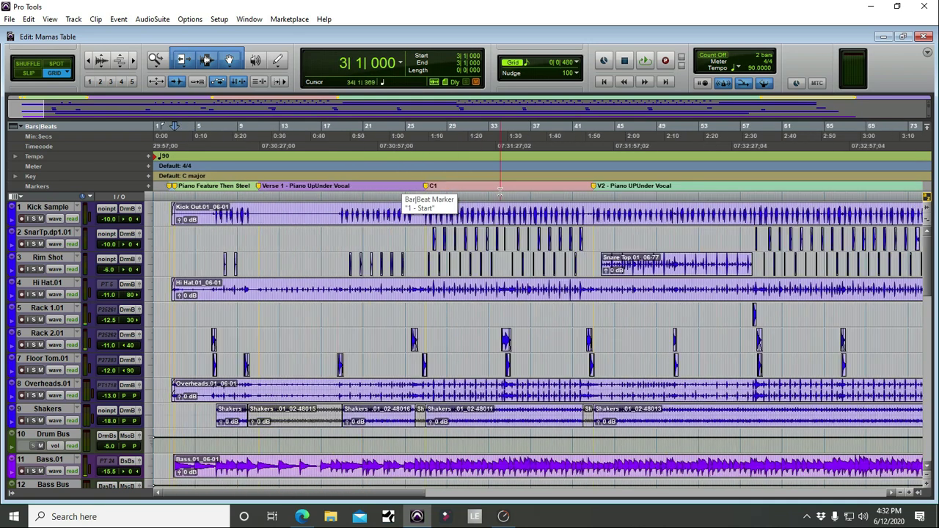
pyautogui.doubleClick(259, 188)
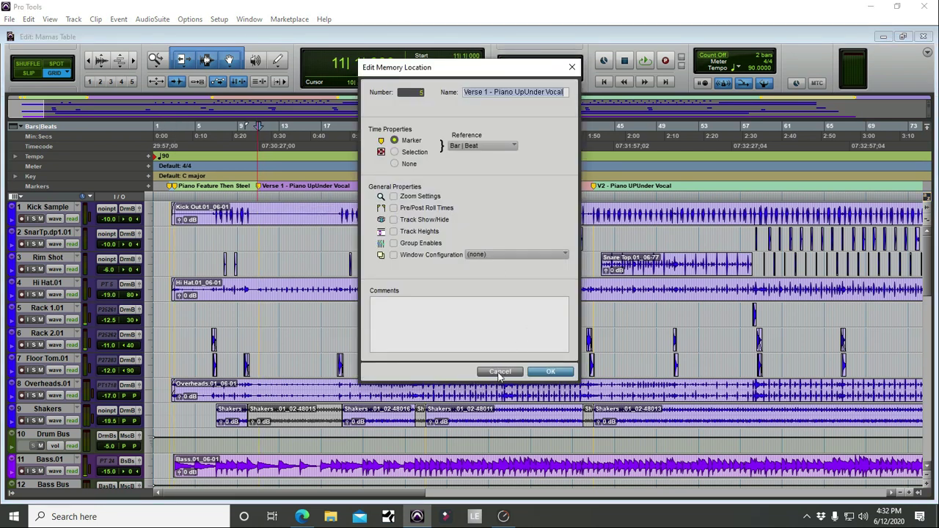
pyautogui.write('C1')
pyautogui.press('Return')
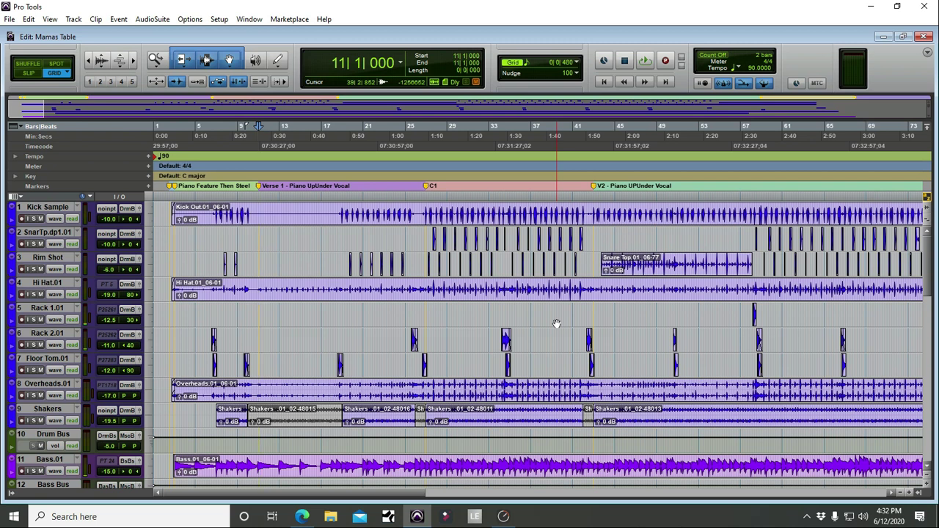
pyautogui.click(651, 147)
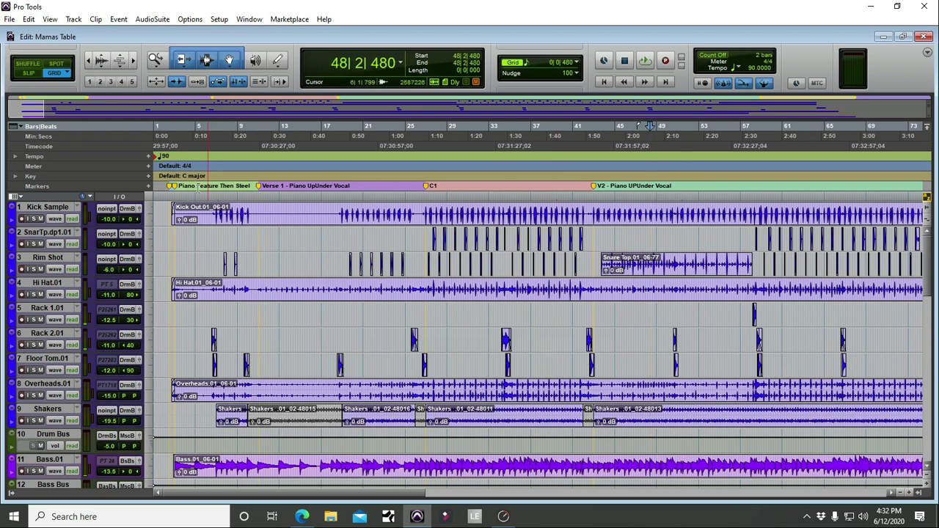
pyautogui.press('.')
pyautogui.press('3')
pyautogui.press('.')
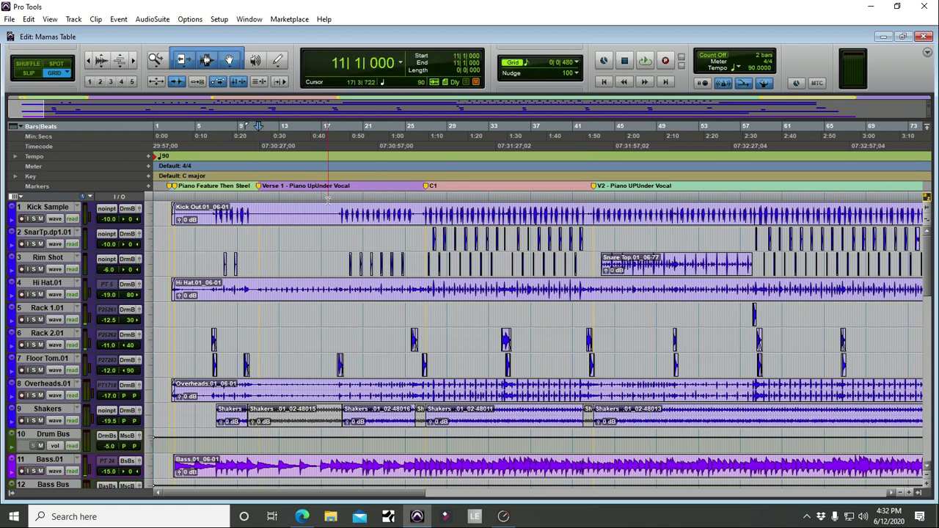
pyautogui.press('r')
pyautogui.press('r')
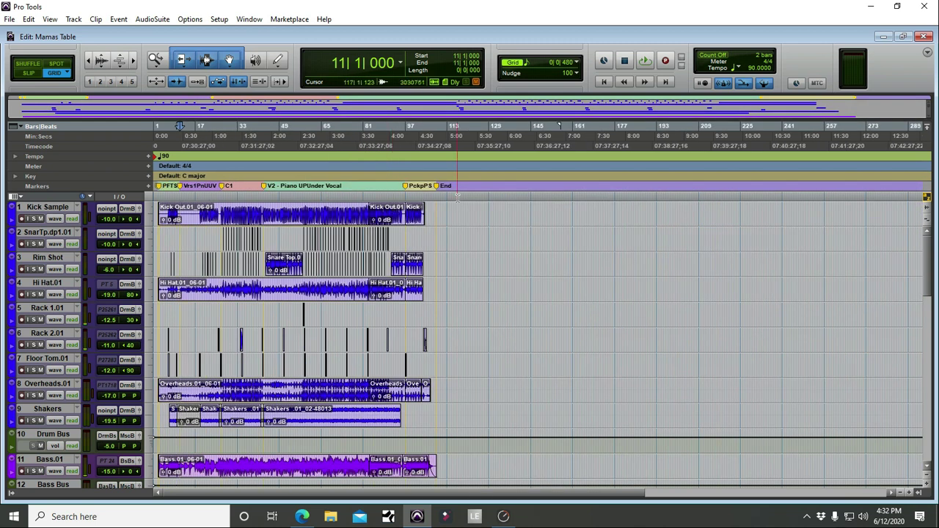
pyautogui.press('t')
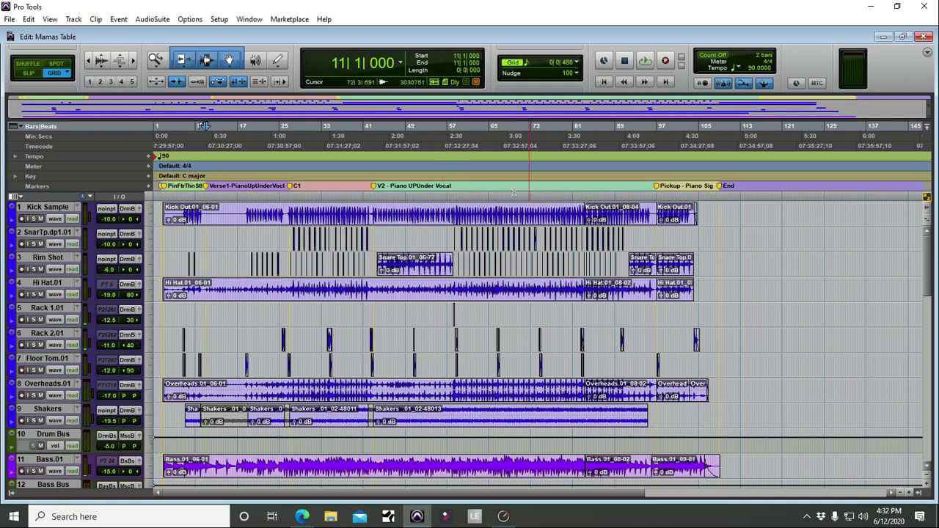
pyautogui.press('t')
pyautogui.press('t')
pyautogui.press('t')
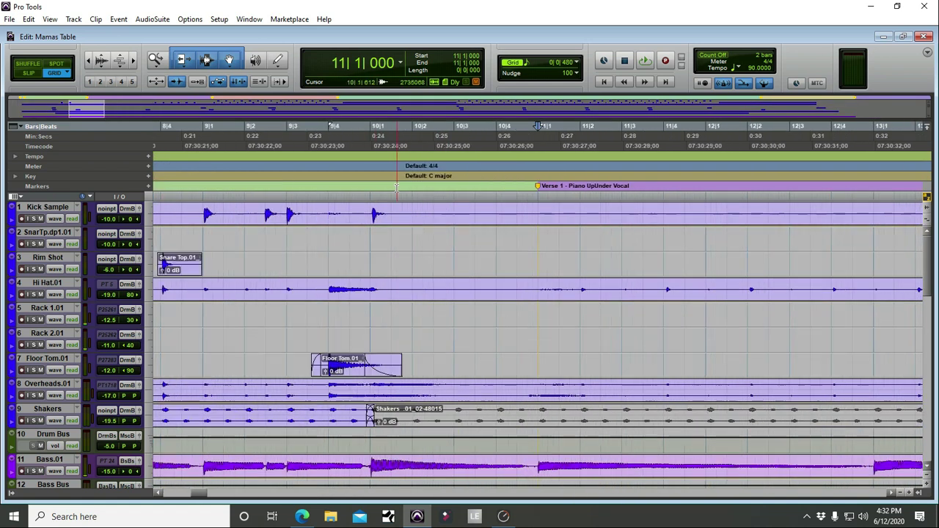
pyautogui.press('r')
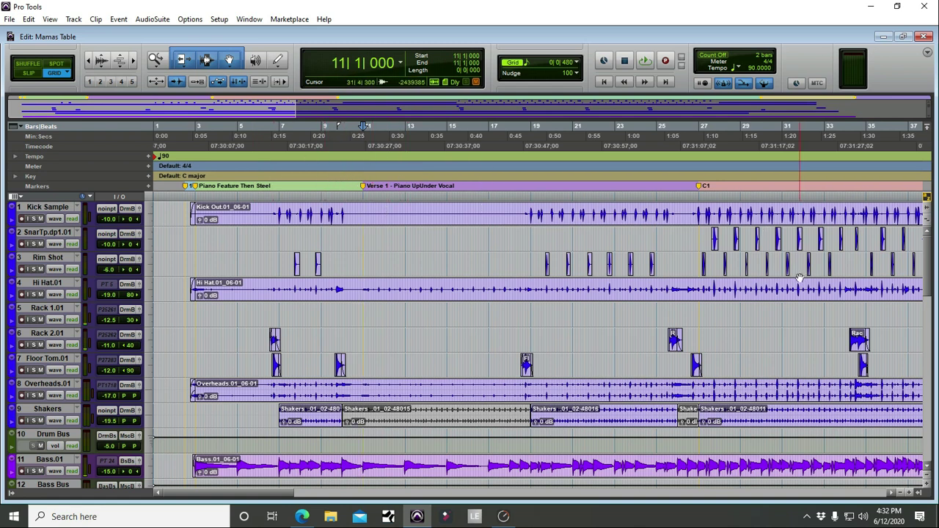
pyautogui.press('t')
pyautogui.hscroll(-1, 315, 213)
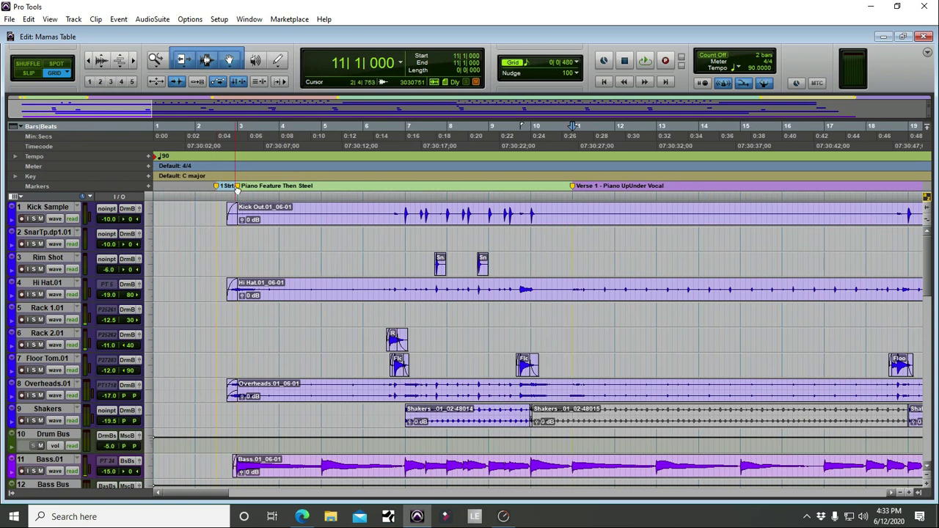
# Step: Rename the Verse 1 marker to '5 -Verse 1 -Piano UpUnder Vocal'
pyautogui.doubleClick(574, 187)
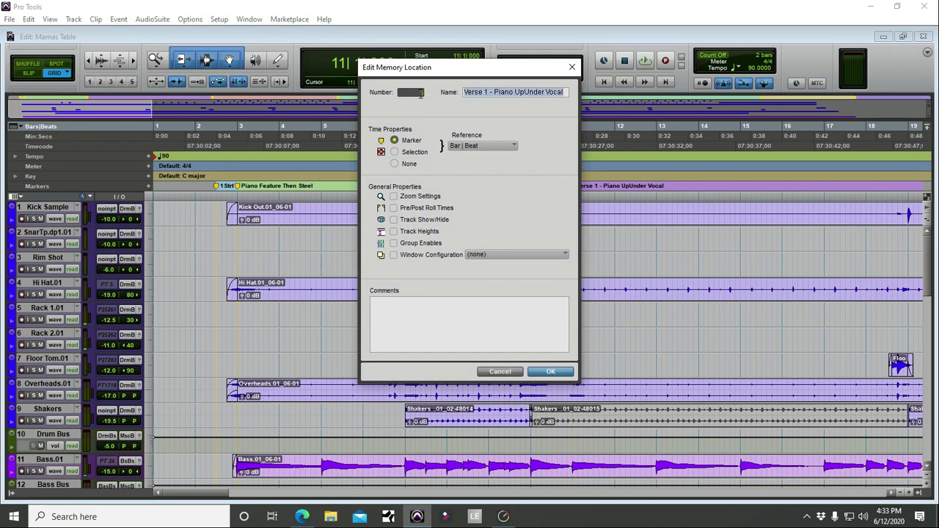
pyautogui.click(514, 372)
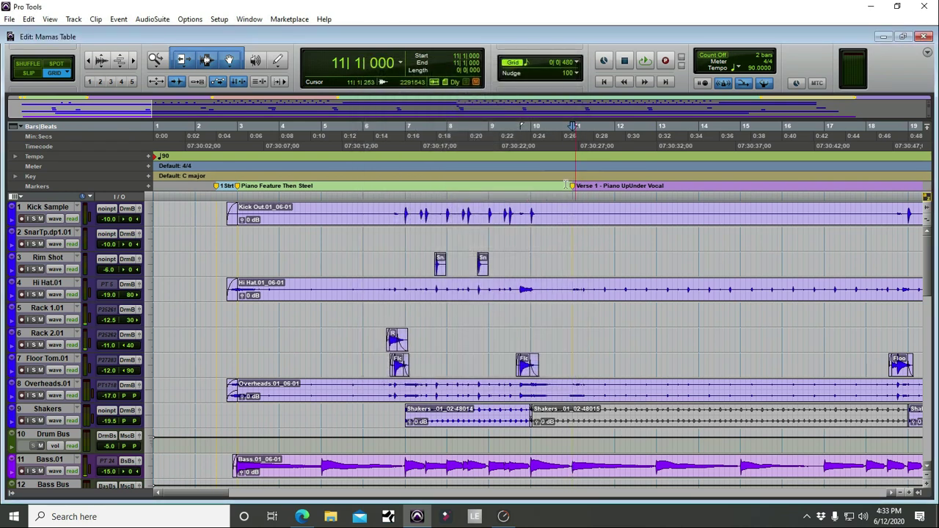
pyautogui.doubleClick(574, 187)
pyautogui.click(464, 94)
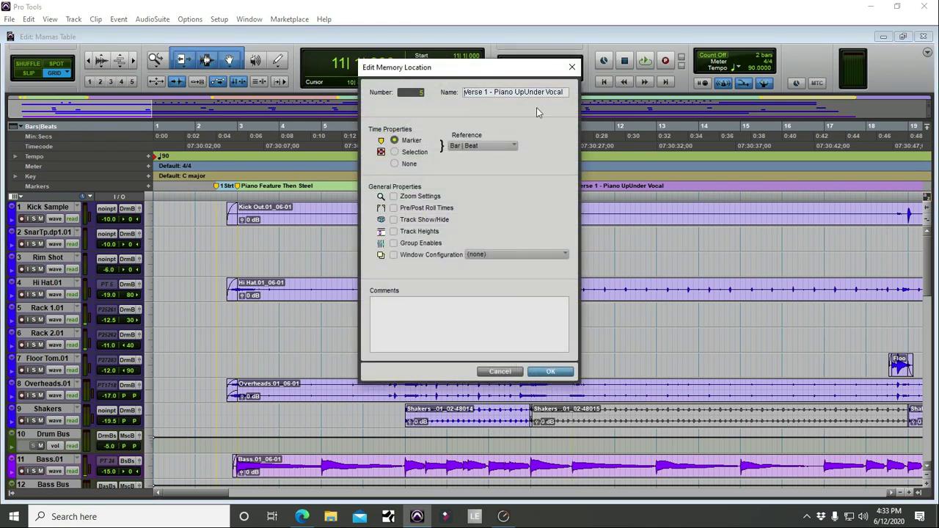
pyautogui.write('5')
pyautogui.click(499, 94)
pyautogui.press('BackSpace')
pyautogui.write('-')
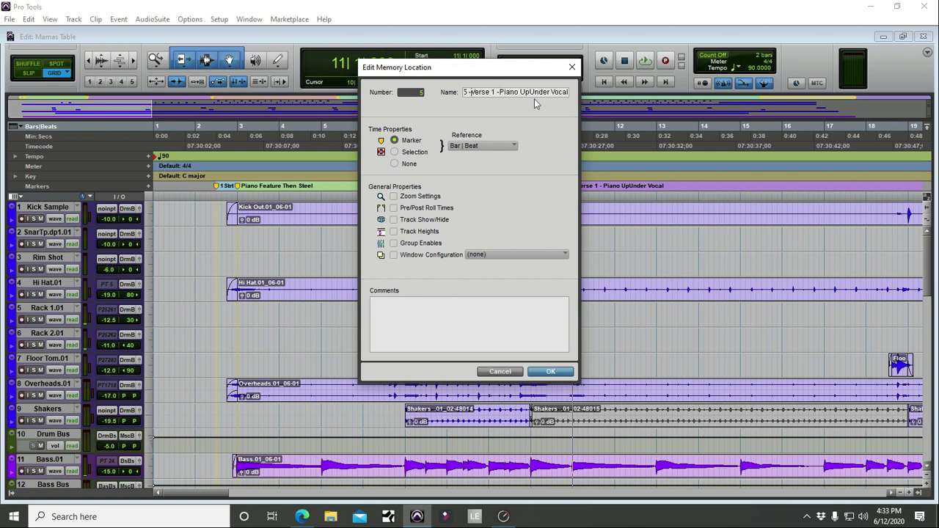
pyautogui.click(552, 372)
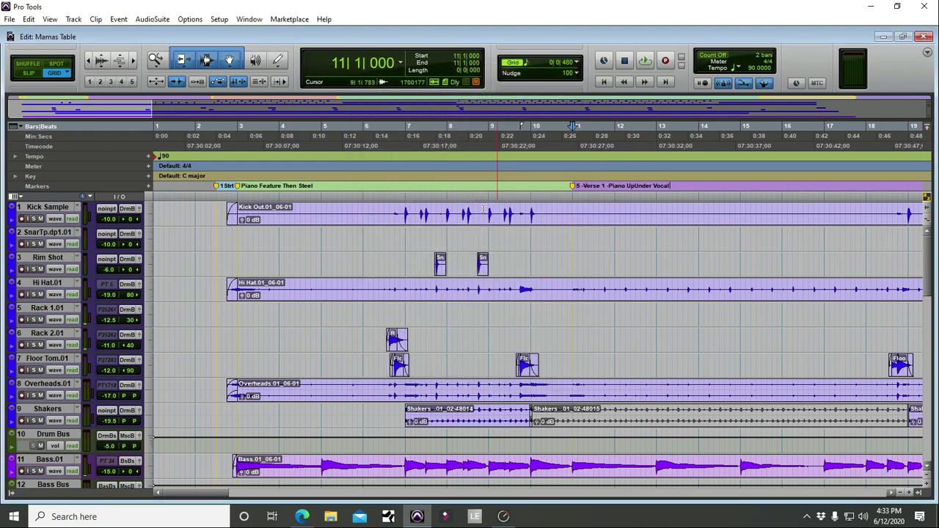
# Step: Rename the C1 marker to '6 - C1'
pyautogui.hscroll(10, 618, 197)
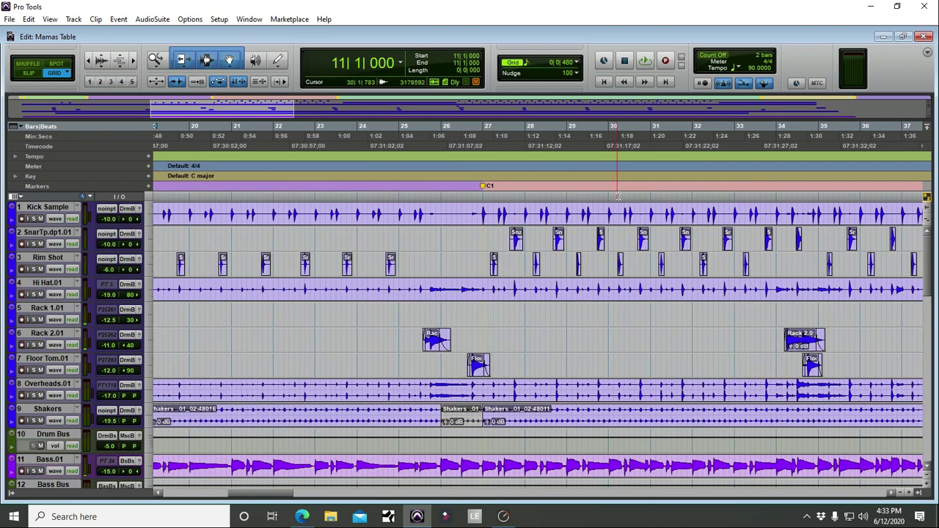
pyautogui.doubleClick(484, 186)
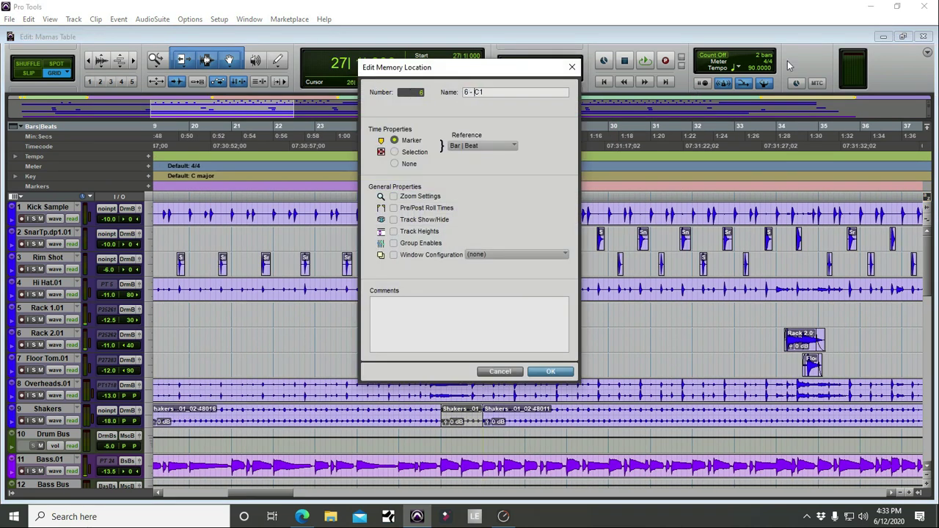
pyautogui.press('Return')
# Step: Jump to the 6 - C1 marker and audition playback from it
pyautogui.click(409, 129)
pyautogui.press('r')
pyautogui.press('r')
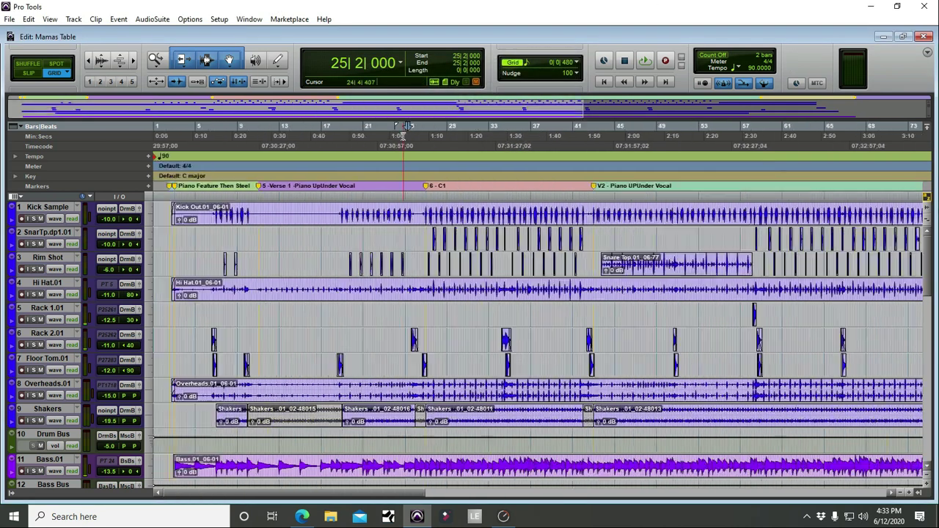
pyautogui.click(726, 134)
pyautogui.press('t')
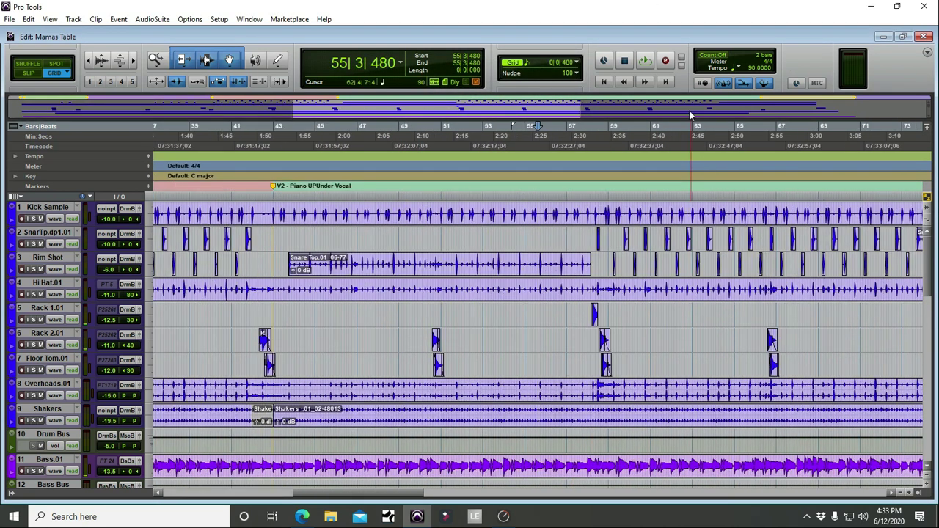
pyautogui.press('KP_Decimal')
pyautogui.press('KP_6')
pyautogui.press('KP_Decimal')
pyautogui.press('space')
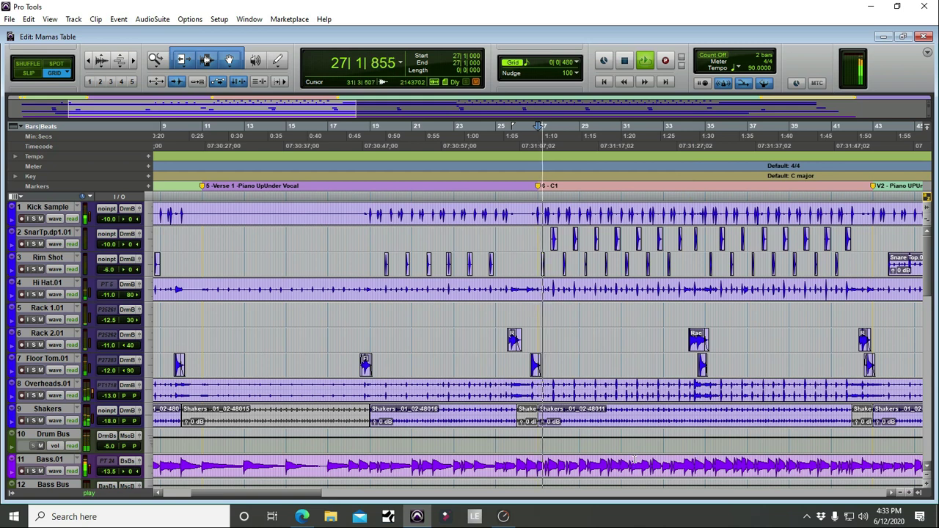
pyautogui.press('space')
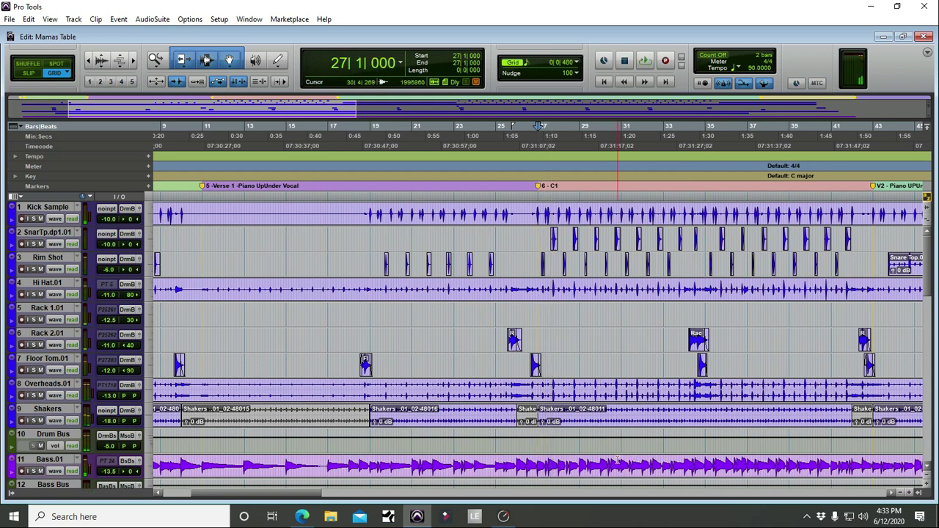
pyautogui.scroll(-2, 543, 484)
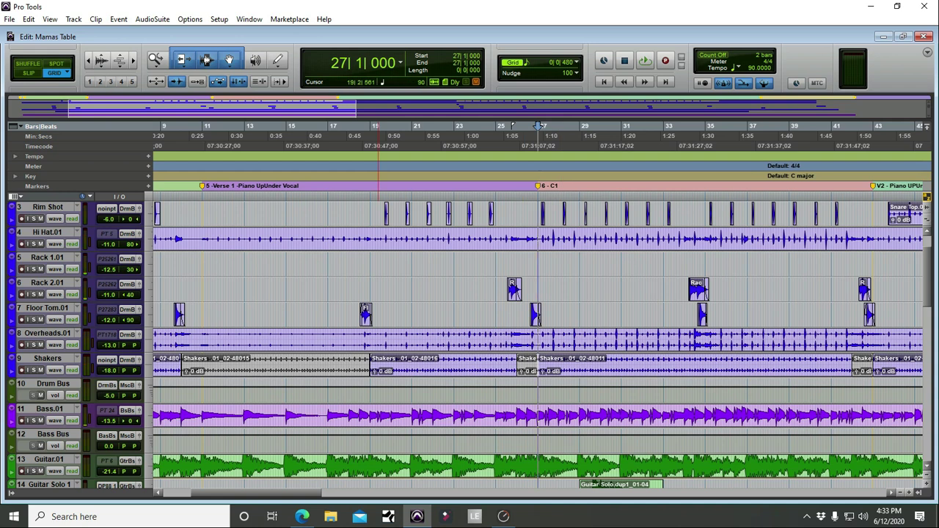
pyautogui.click(406, 146)
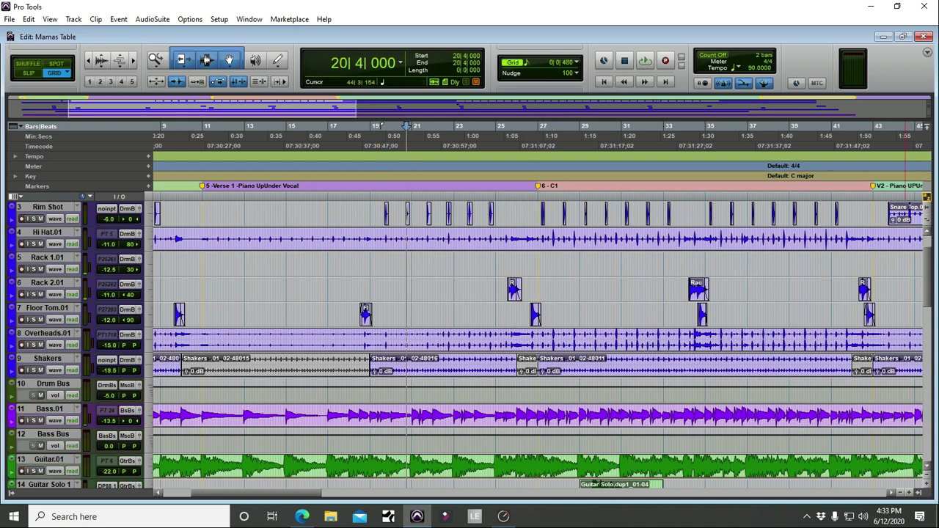
pyautogui.press('KP_Enter')
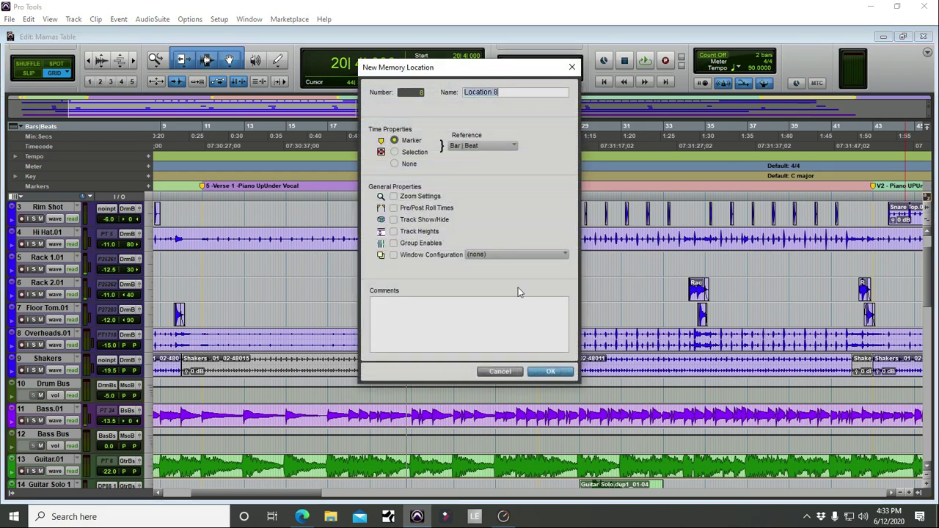
pyautogui.click(548, 372)
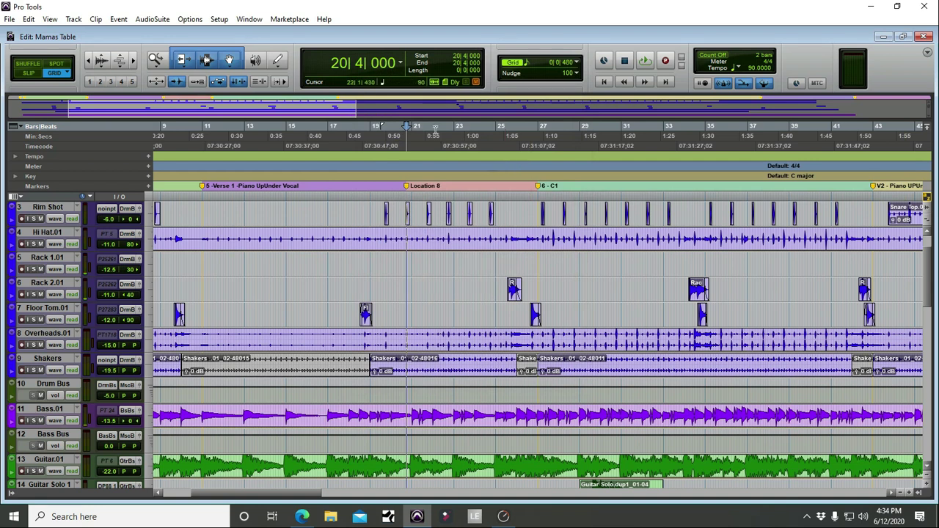
pyautogui.moveTo(407, 189); pyautogui.dragTo(410, 141)
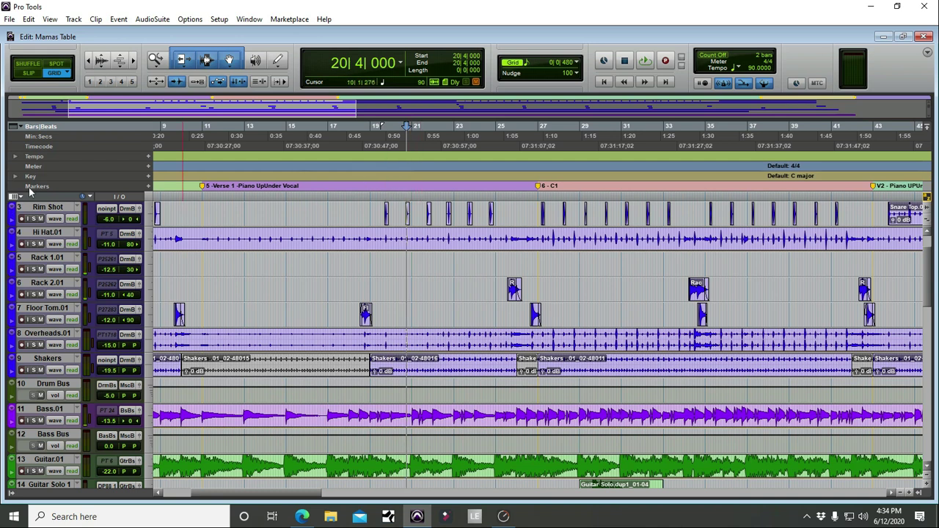
pyautogui.click(148, 185)
pyautogui.click(512, 376)
pyautogui.click(15, 127)
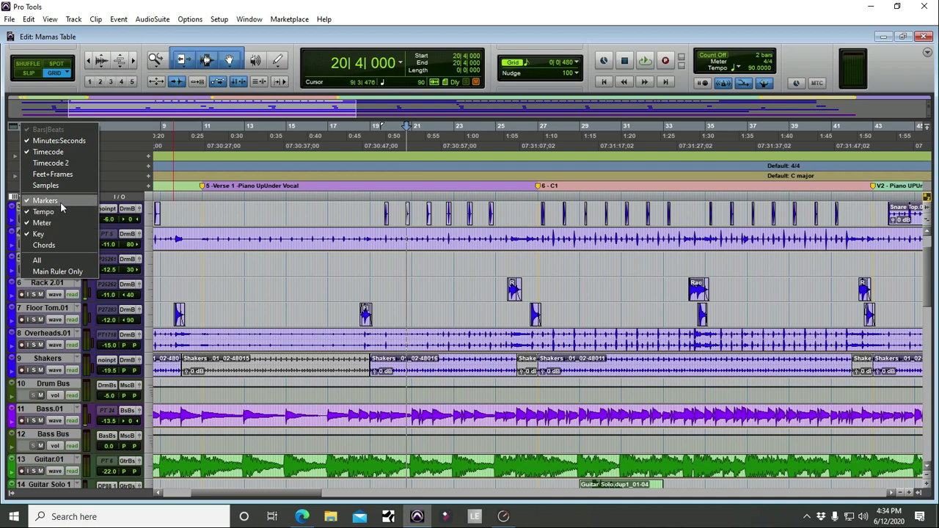
pyautogui.click(61, 204)
pyautogui.click(14, 126)
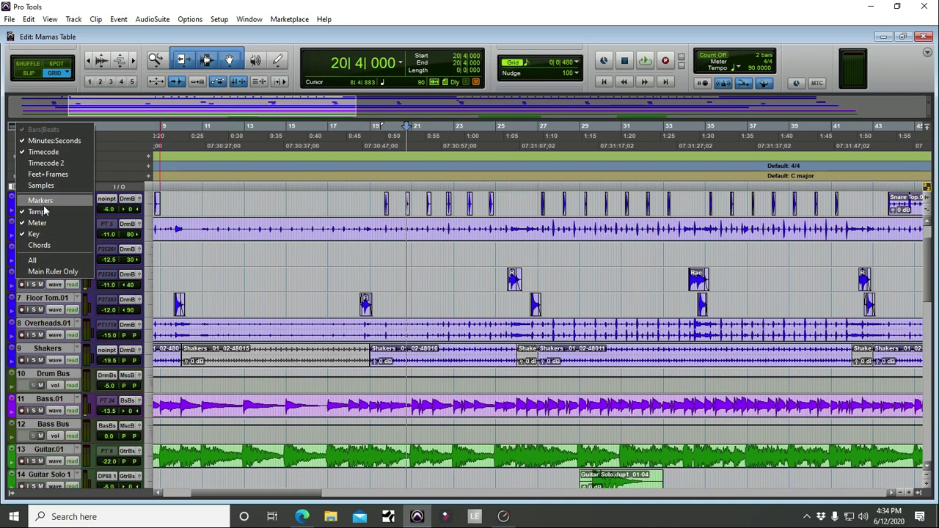
pyautogui.click(59, 202)
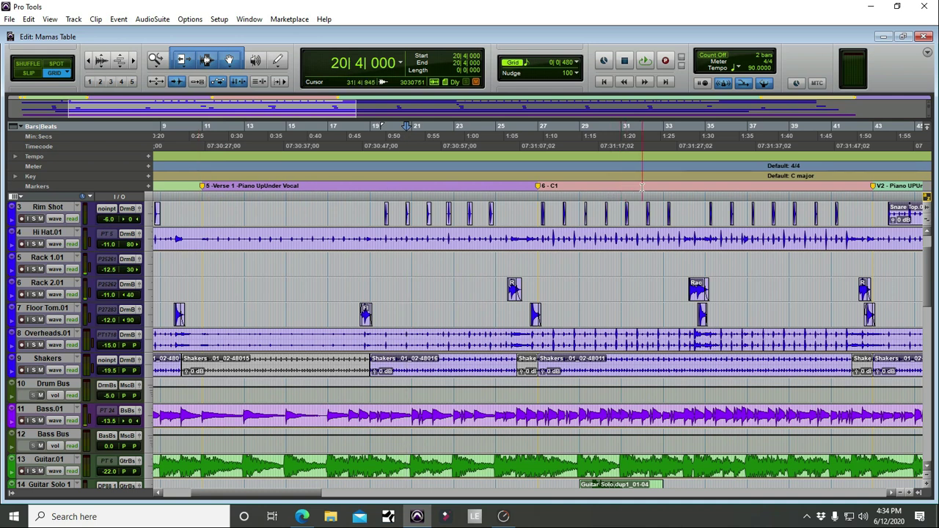
# Step: Turn on Always Display Marker Colors in the Display preferences
pyautogui.click(219, 19)
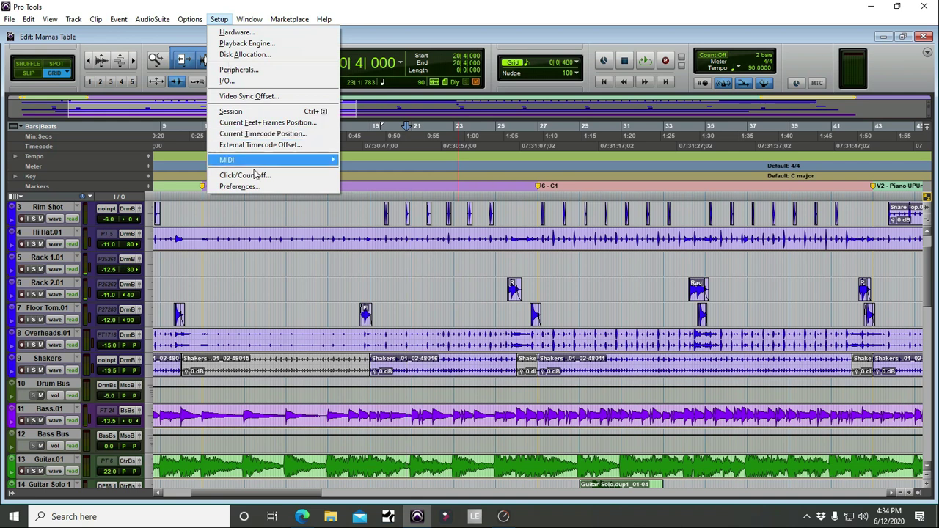
pyautogui.click(238, 186)
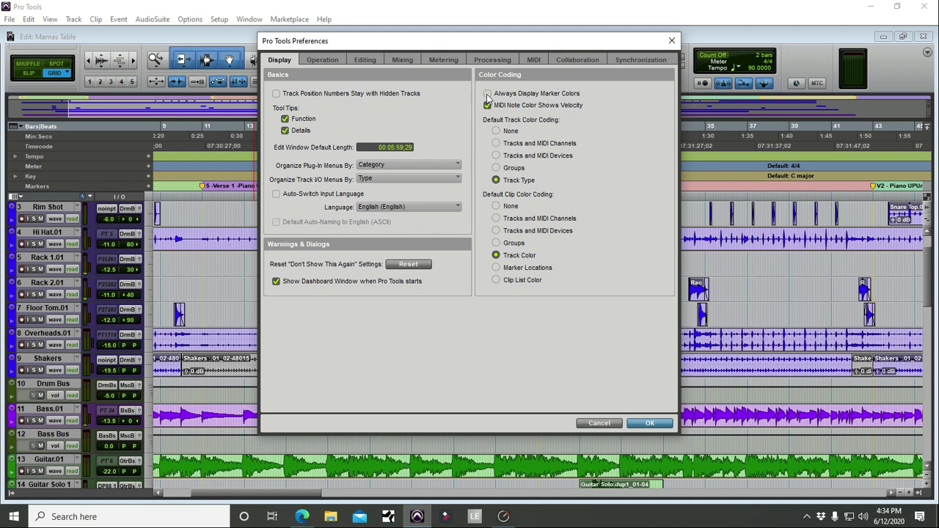
pyautogui.click(641, 425)
pyautogui.scroll(-4, 453, 272)
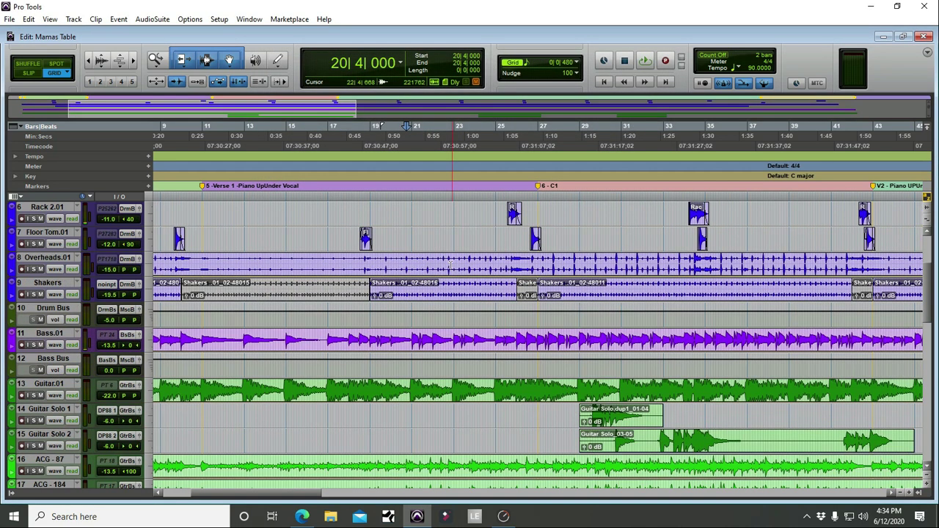
# Step: Set Default Clip Color Coding to None in the Display preferences
pyautogui.click(219, 19)
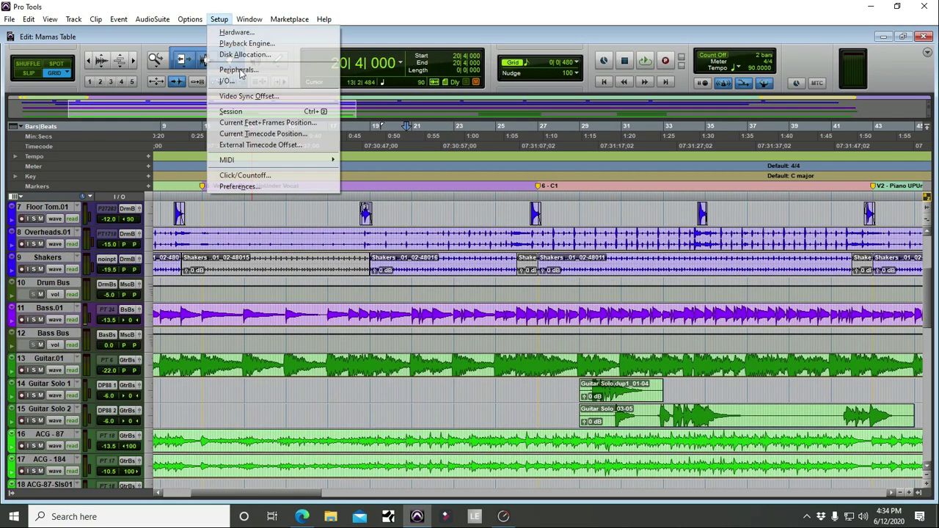
pyautogui.click(242, 187)
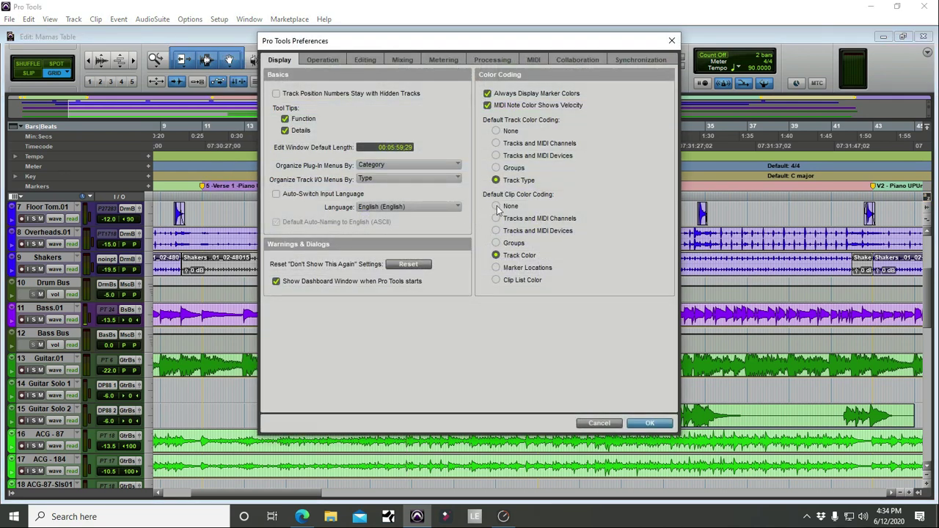
pyautogui.click(650, 424)
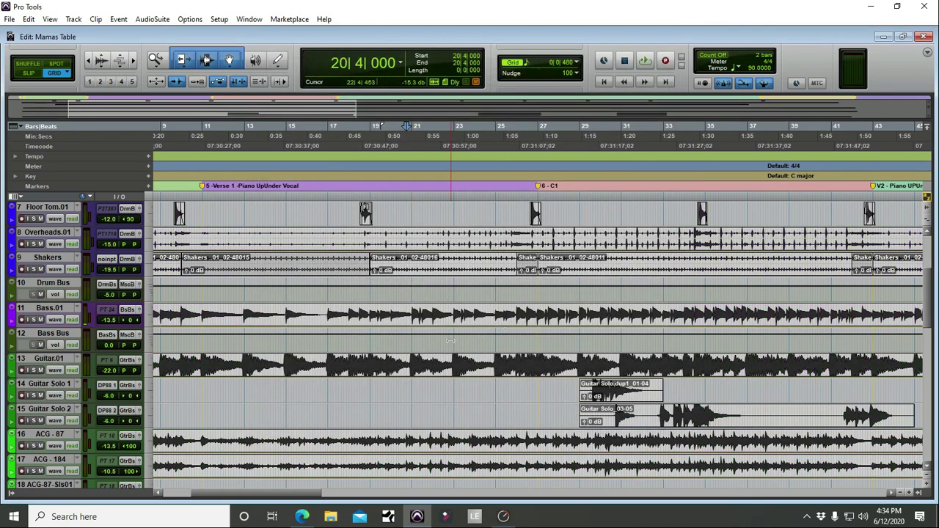
pyautogui.scroll(6, 433, 331)
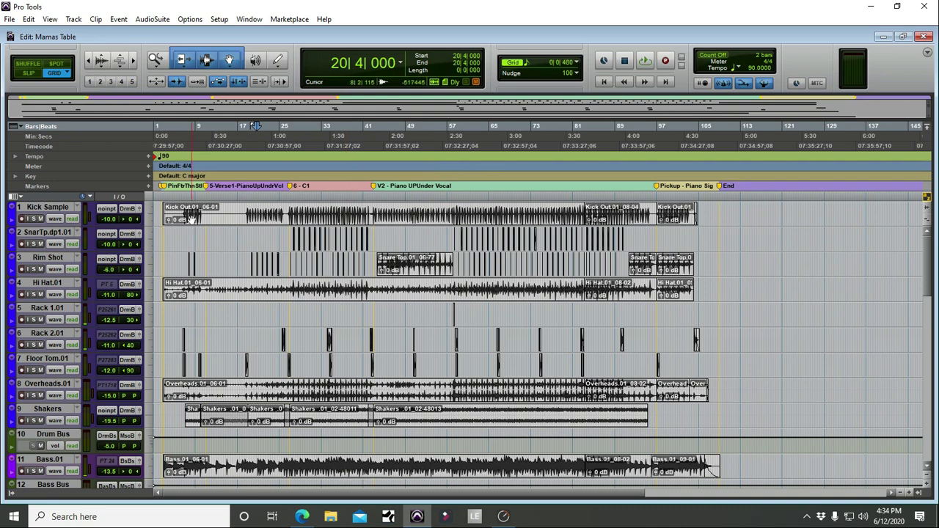
# Step: Select the Steel clip with the grouped guitar tracks and add the ACG clips
pyautogui.moveTo(163, 211); pyautogui.dragTo(586, 413)
pyautogui.scroll(-6, 497, 392)
pyautogui.click(692, 322)
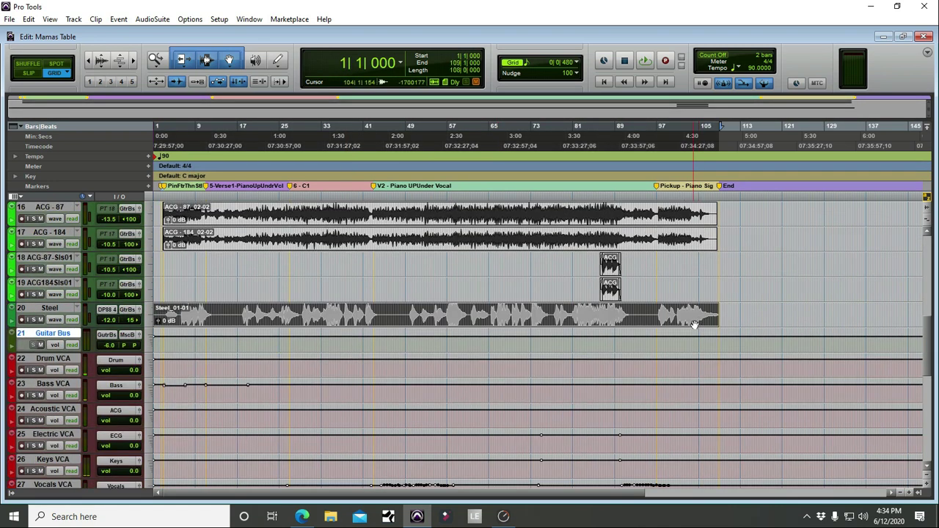
pyautogui.scroll(2, 694, 324)
pyautogui.keyDown('shift'); pyautogui.click(681, 321); pyautogui.keyUp('shift')
pyautogui.scroll(6, 681, 321)
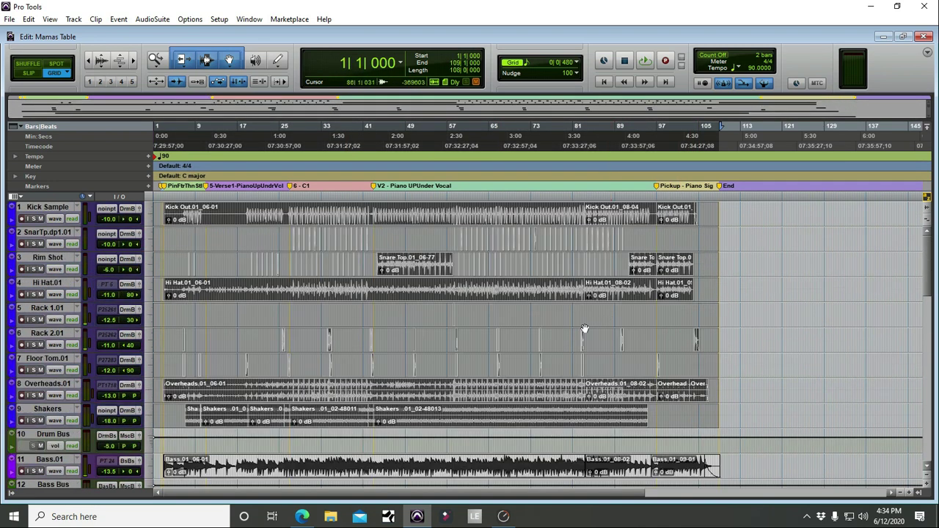
pyautogui.click(248, 20)
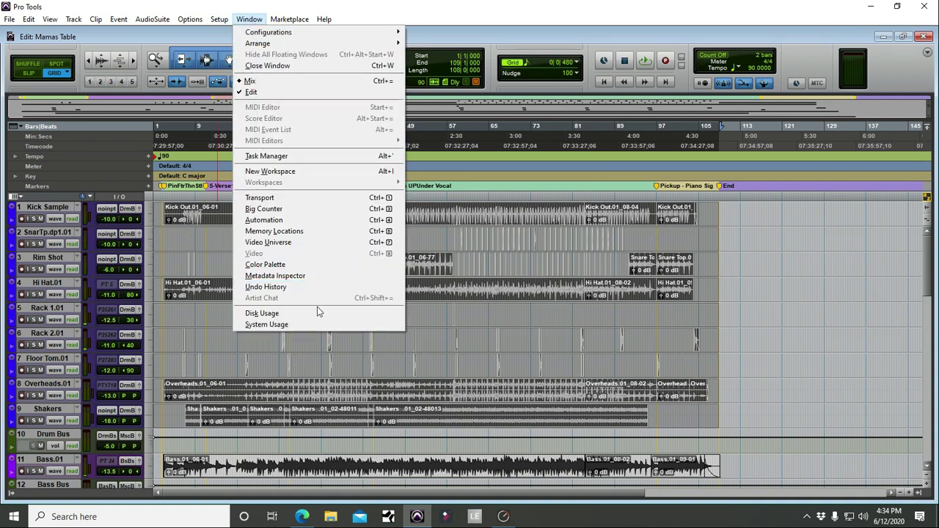
# Step: Tint the drum clips light blue from the Color Palette, then select Kick Sample and SnarTp.dp1.01
pyautogui.click(276, 265)
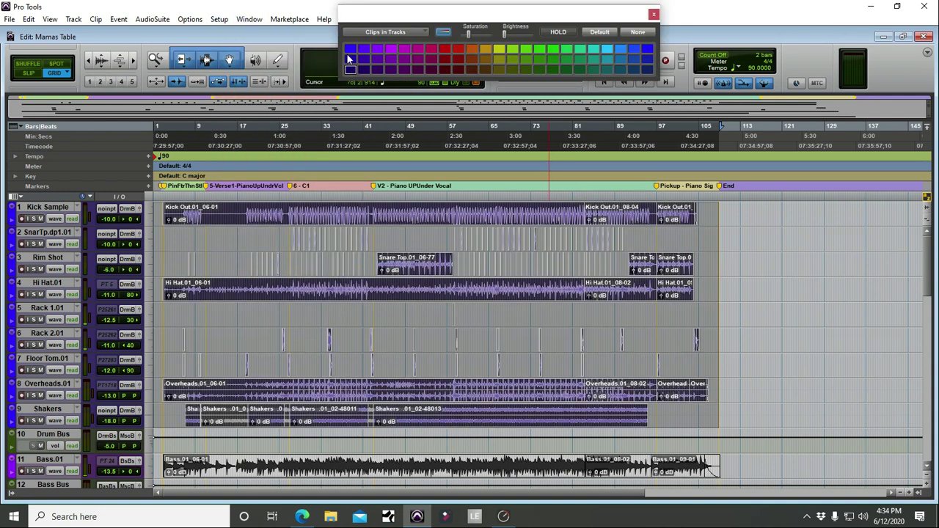
pyautogui.click(633, 52)
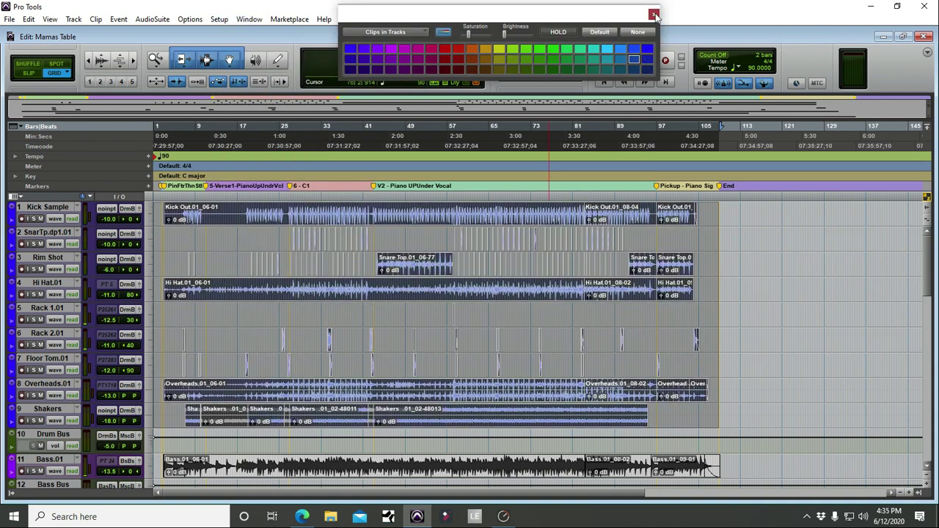
pyautogui.click(654, 15)
pyautogui.scroll(-10, 534, 267)
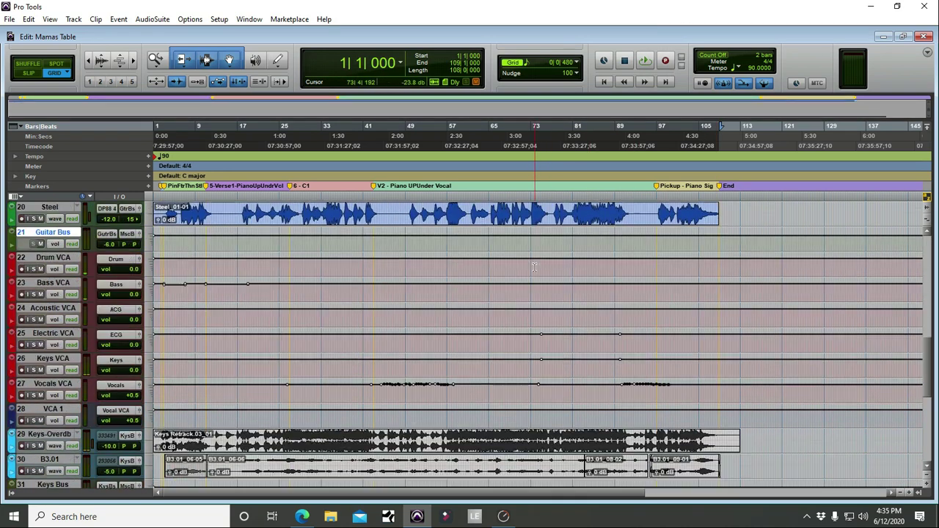
pyautogui.scroll(10, 534, 267)
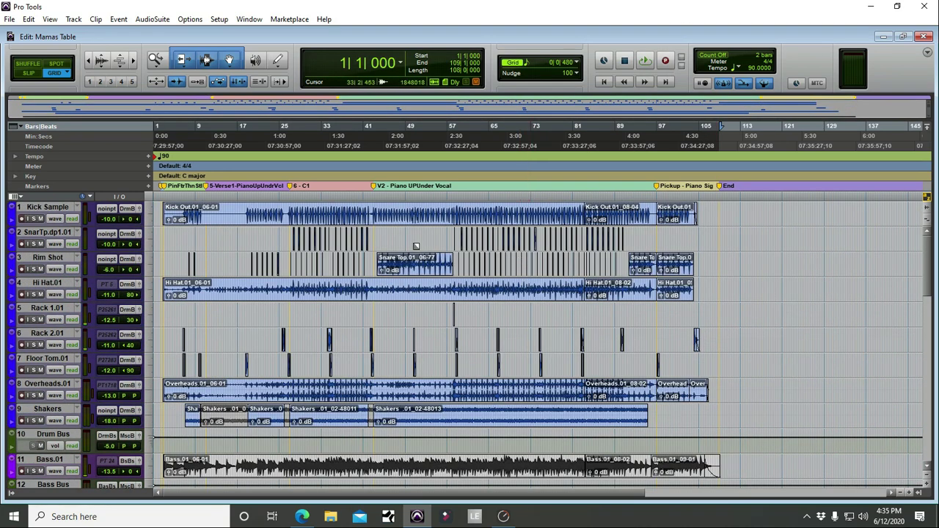
pyautogui.moveTo(44, 209); pyautogui.dragTo(45, 236)
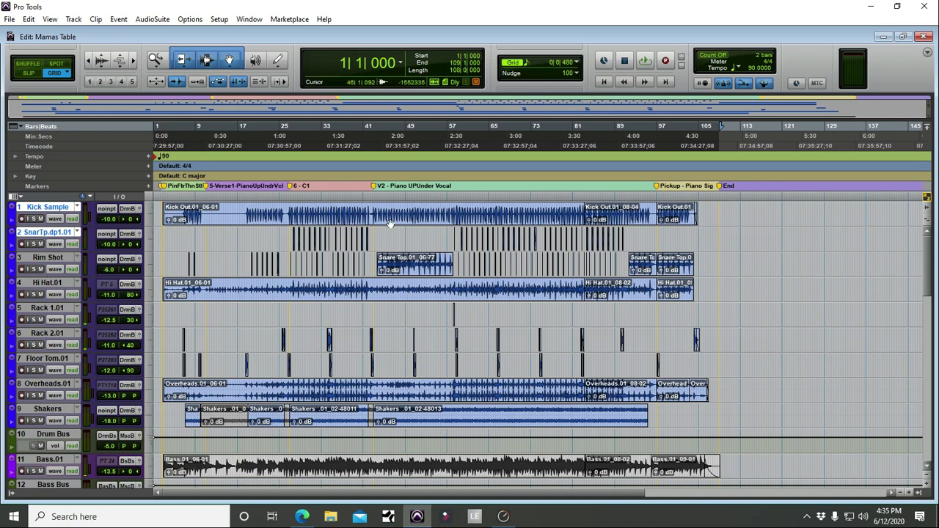
pyautogui.scroll(-4, 423, 222)
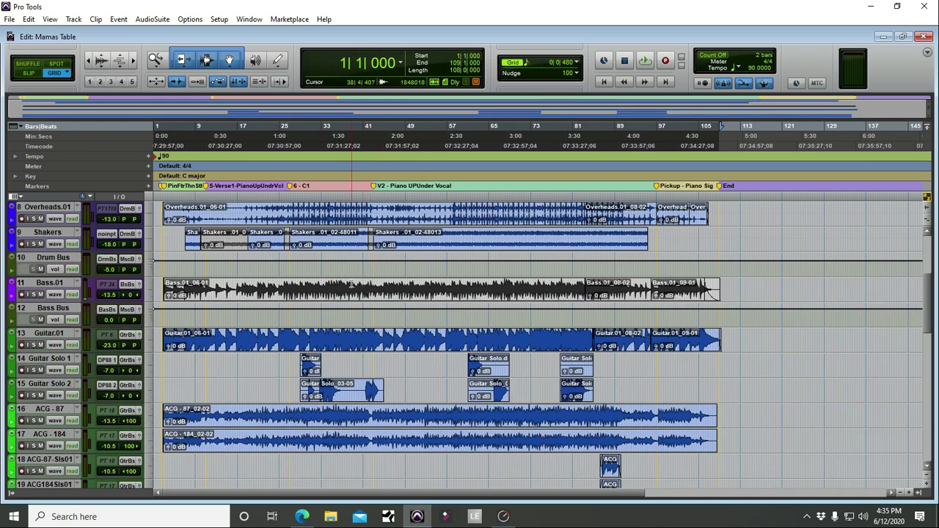
pyautogui.scroll(1, 364, 328)
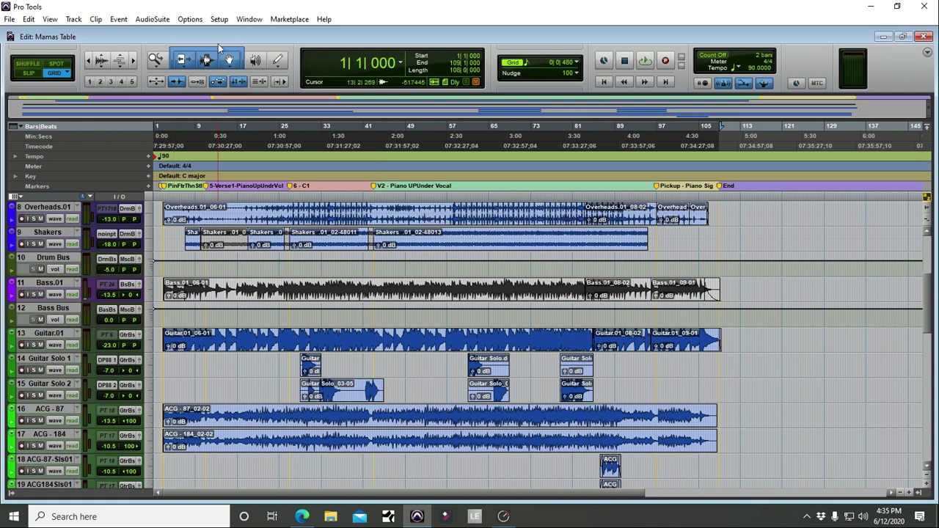
# Step: Set Default Clip Color Coding to Track Color in the Display preferences
pyautogui.click(219, 19)
pyautogui.click(263, 185)
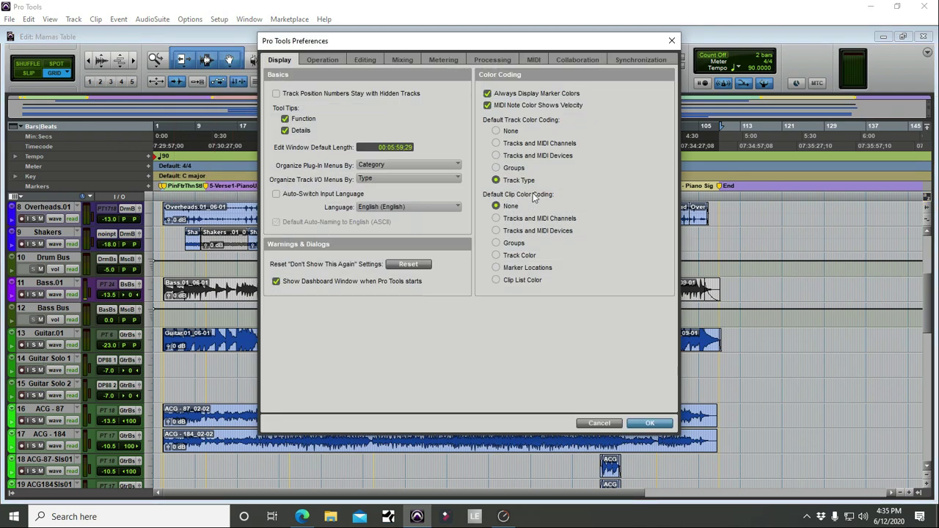
pyautogui.click(496, 256)
pyautogui.click(649, 423)
pyautogui.scroll(3, 416, 360)
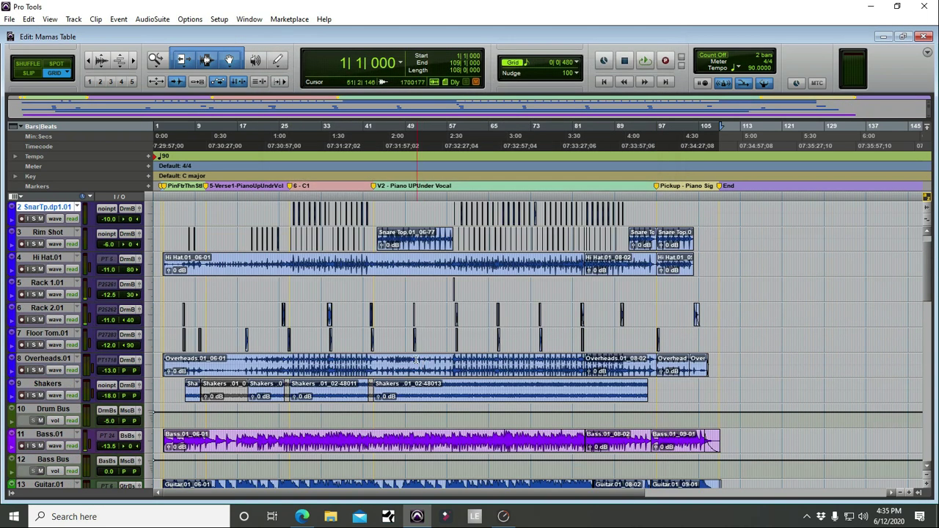
# Step: Make a time selection from bar 2|4 to bar 106, spanning the drum tracks down through the guitar tracks
pyautogui.scroll(1, 416, 360)
pyautogui.scroll(-4, 438, 340)
pyautogui.scroll(4, 164, 315)
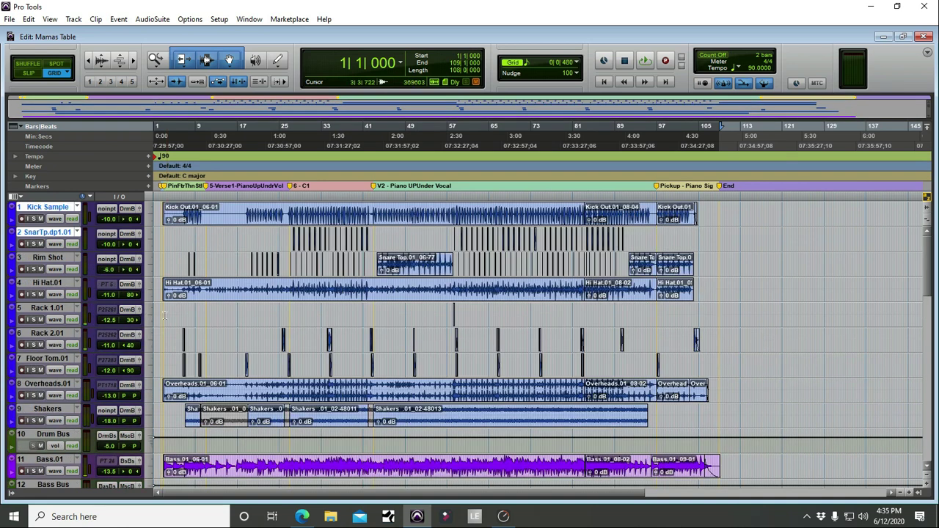
pyautogui.click(180, 219)
pyautogui.keyDown('shift'); pyautogui.click(683, 399); pyautogui.keyUp('shift')
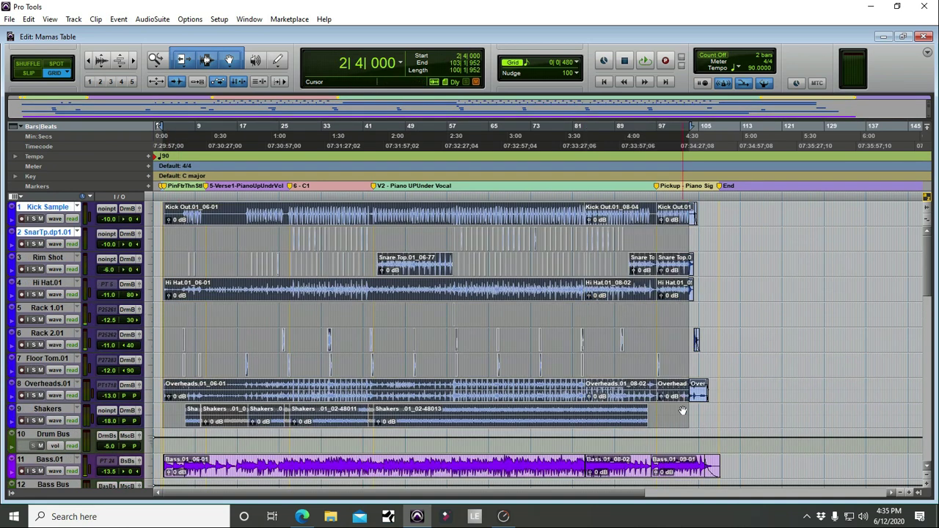
pyautogui.keyDown('shift'); pyautogui.click(702, 400); pyautogui.keyUp('shift')
pyautogui.scroll(-7, 240, 358)
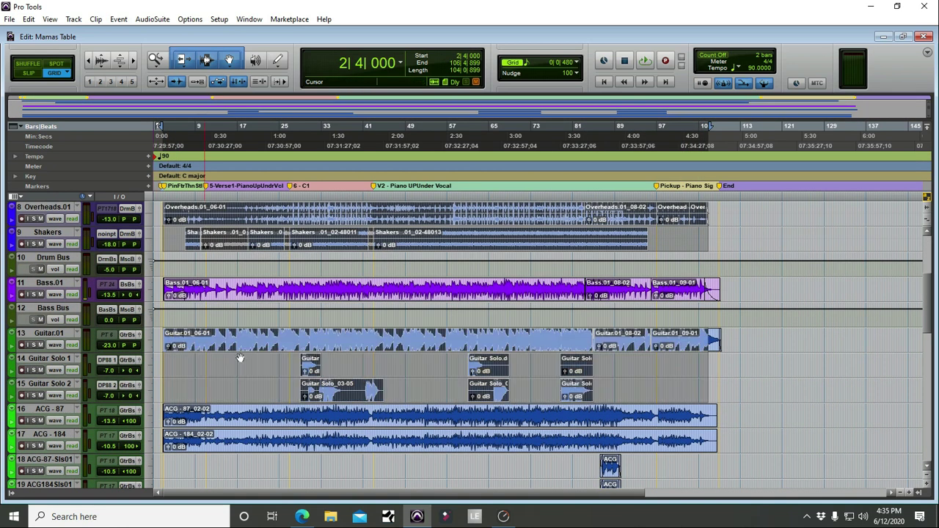
pyautogui.keyDown('shift'); pyautogui.click(717, 458); pyautogui.keyUp('shift')
pyautogui.scroll(-3, 689, 457)
pyautogui.scroll(5, 620, 411)
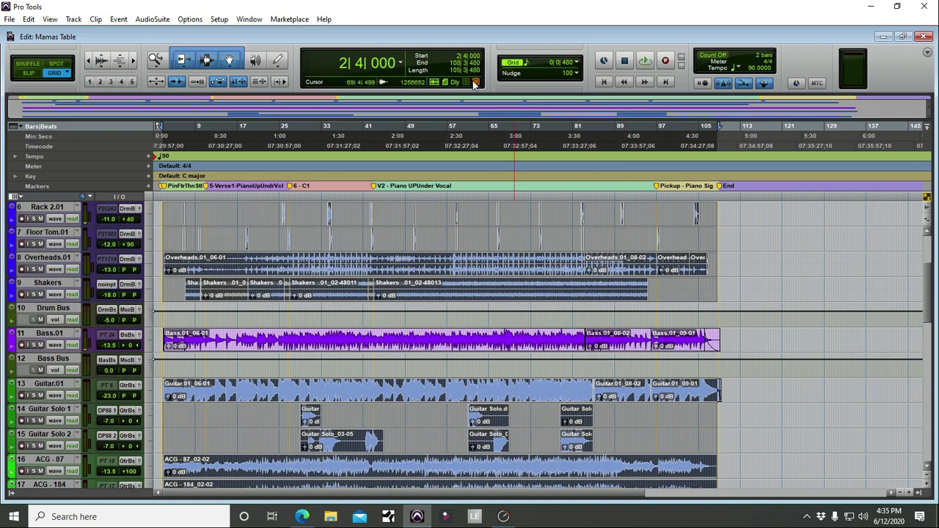
# Step: Reopen Mamas Table from Open Recent, answer the save prompt, and scroll through to check clip colours
pyautogui.click(9, 19)
pyautogui.moveTo(48, 69)
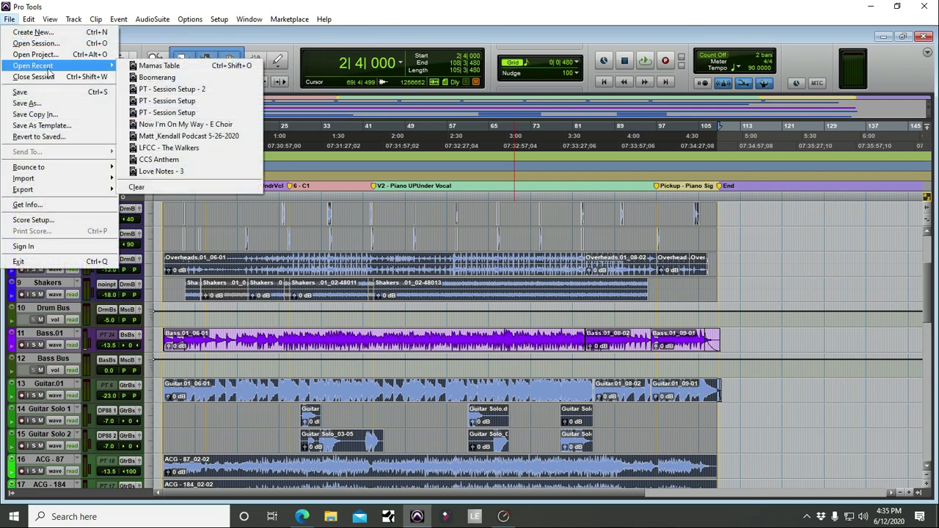
pyautogui.click(159, 66)
pyautogui.click(473, 217)
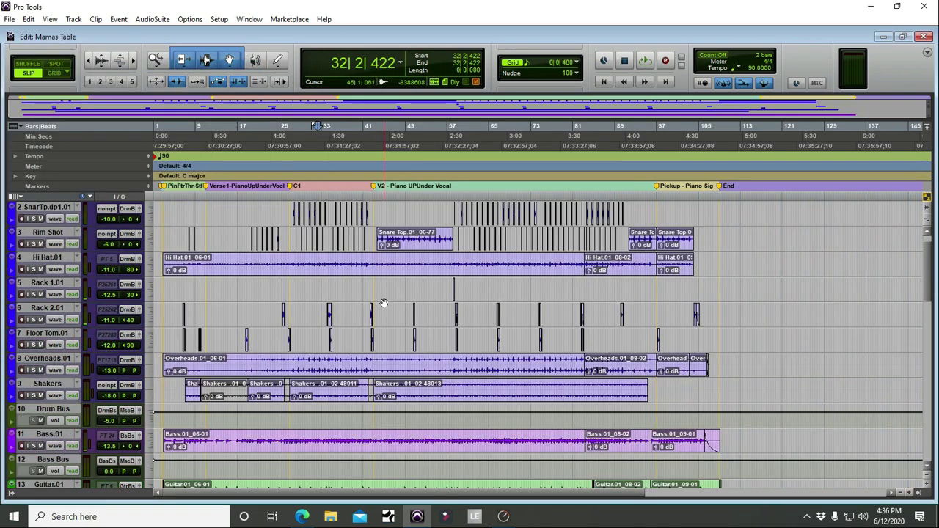
pyautogui.scroll(-12, 382, 303)
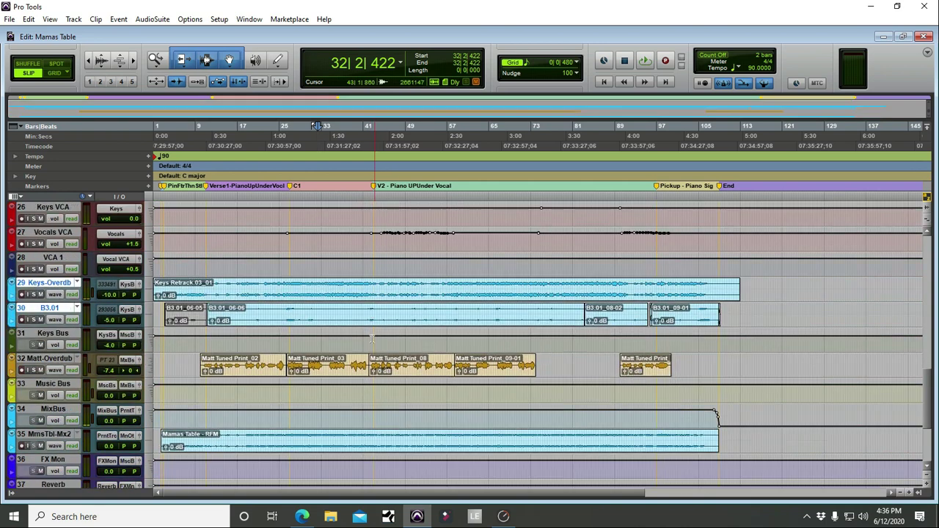
pyautogui.scroll(10, 371, 336)
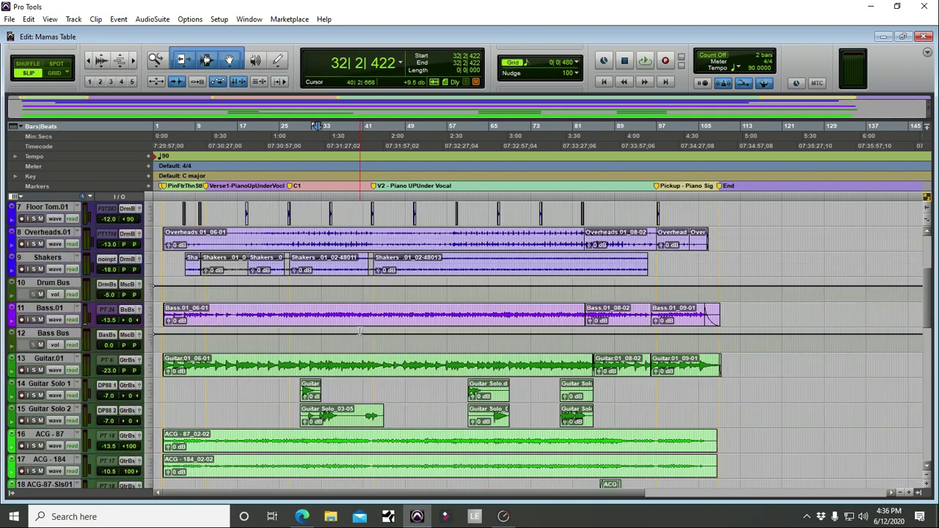
pyautogui.scroll(3, 360, 331)
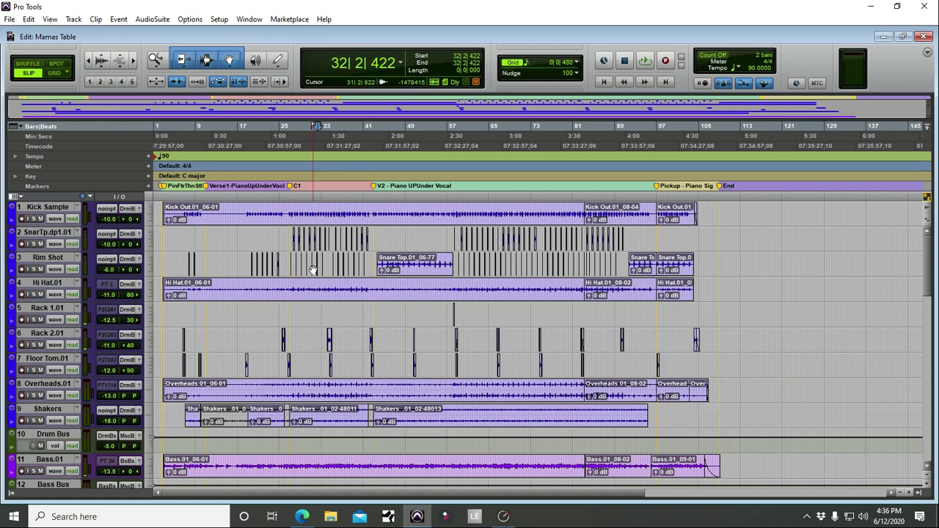
# Step: Launch MixMeister BPM Analyzer via a Windows search for 'mix', reposition its window, then close it
pyautogui.click(108, 519)
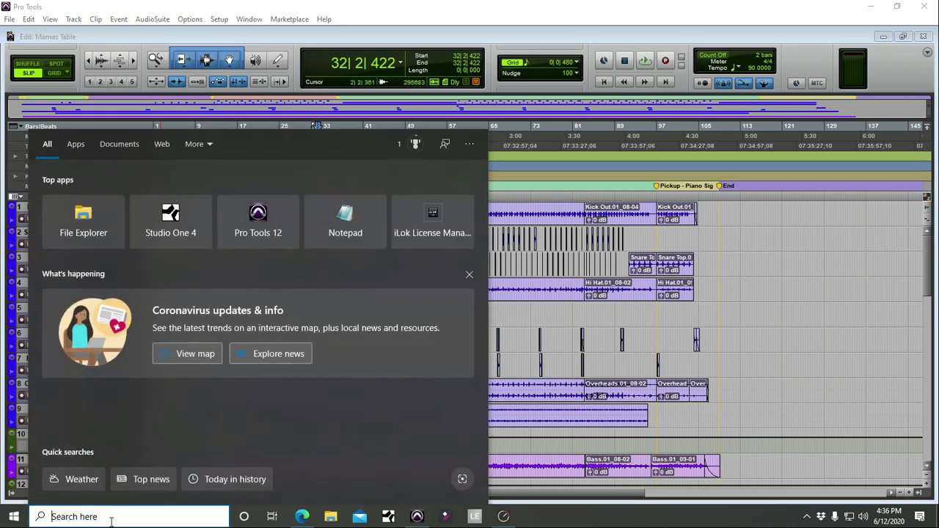
pyautogui.write(',ix')
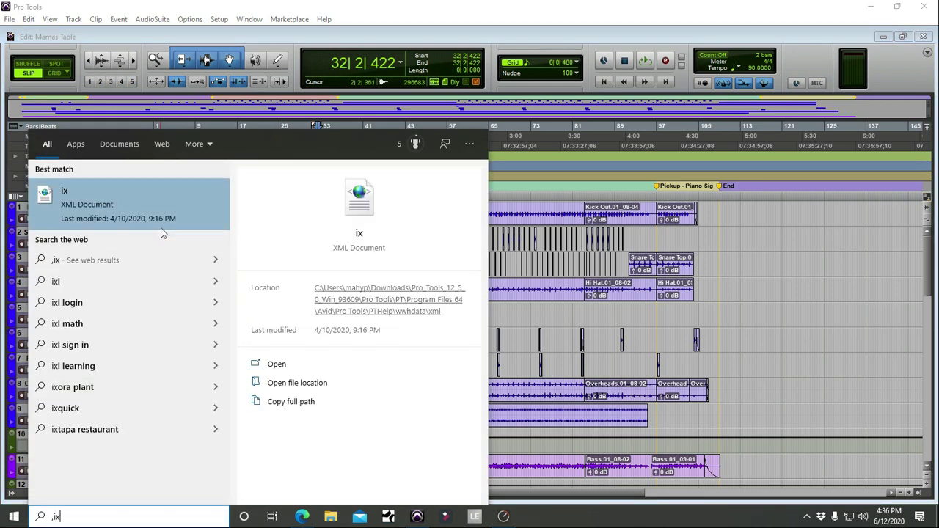
pyautogui.press('BackSpace')
pyautogui.press('BackSpace')
pyautogui.press('BackSpace')
pyautogui.write('mix')
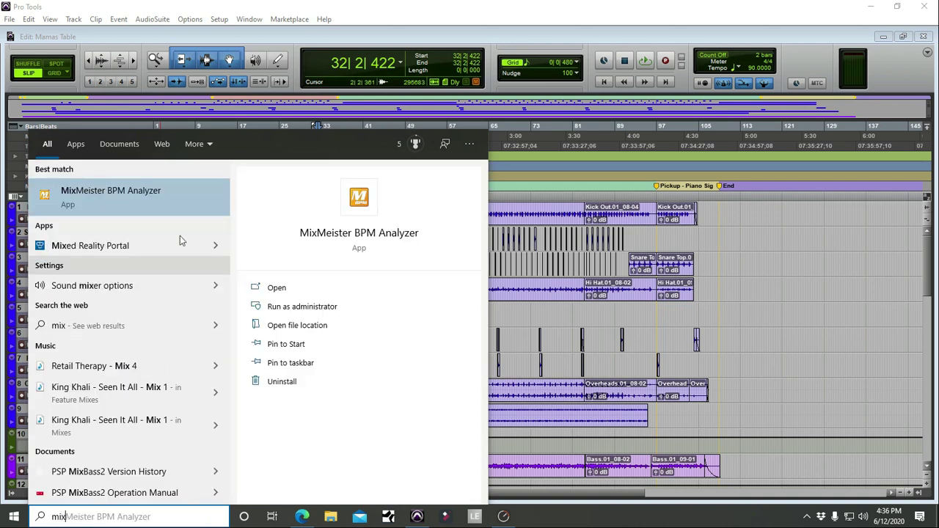
pyautogui.click(149, 206)
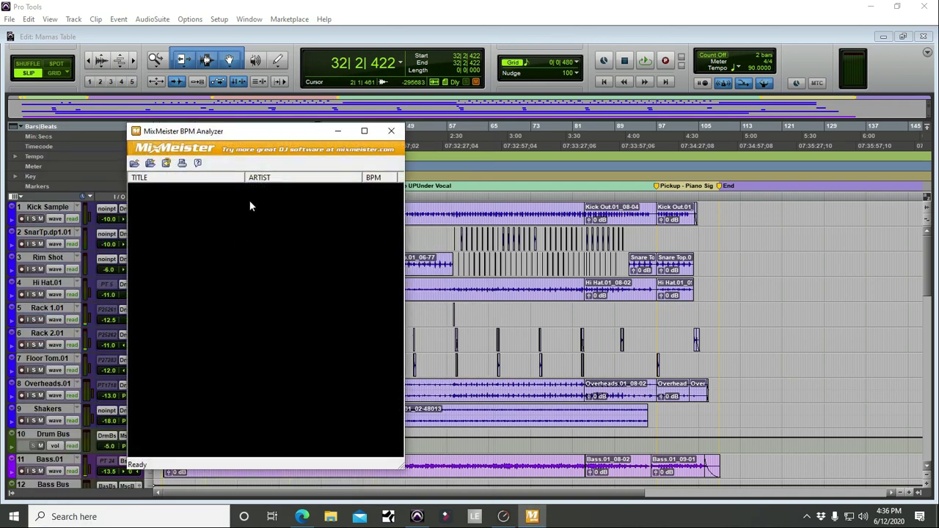
pyautogui.moveTo(228, 133); pyautogui.dragTo(116, 24)
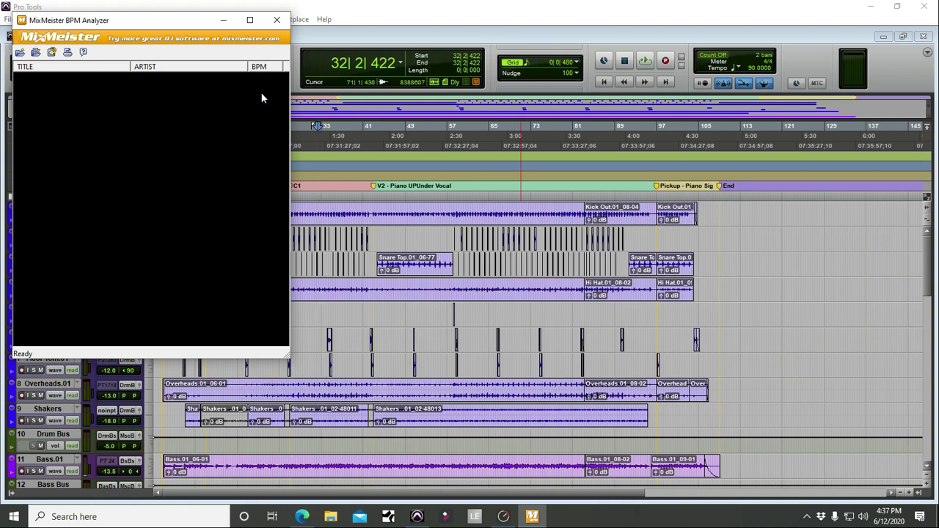
pyautogui.click(276, 21)
# Step: Dismiss the thank-you message and zoom the timeline in around bar 32
pyautogui.click(511, 331)
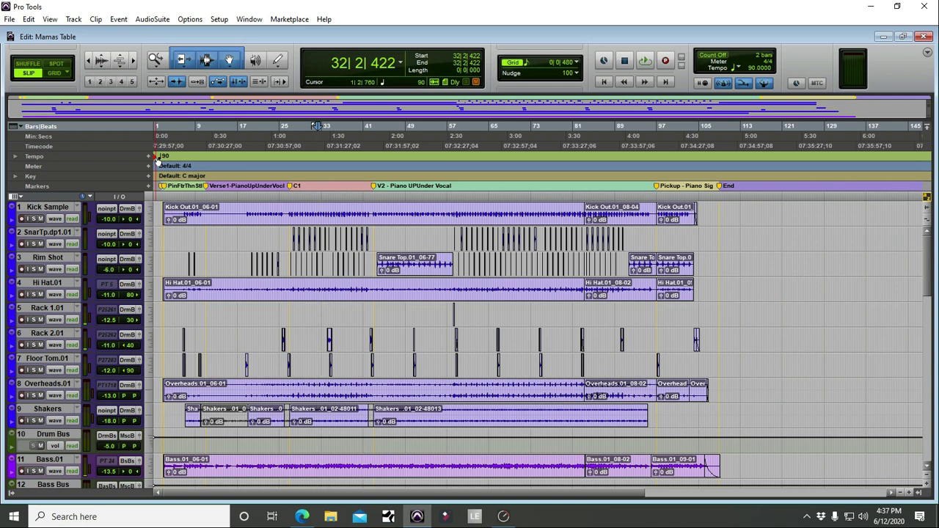
pyautogui.press('t')
pyautogui.press('t')
pyautogui.press('t')
pyautogui.press('t')
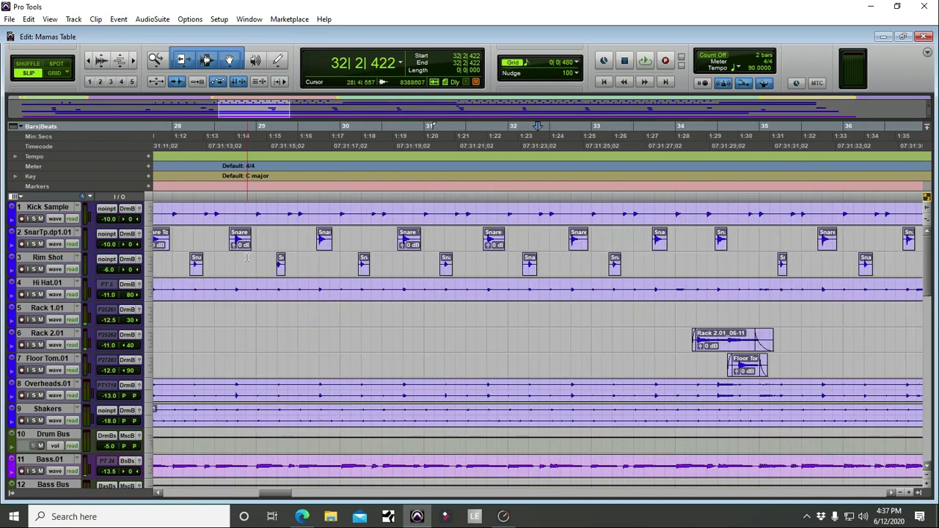
pyautogui.scroll(1, 247, 258)
pyautogui.scroll(-2, 379, 226)
pyautogui.hscroll(-1, 357, 222)
pyautogui.hscroll(3, 319, 221)
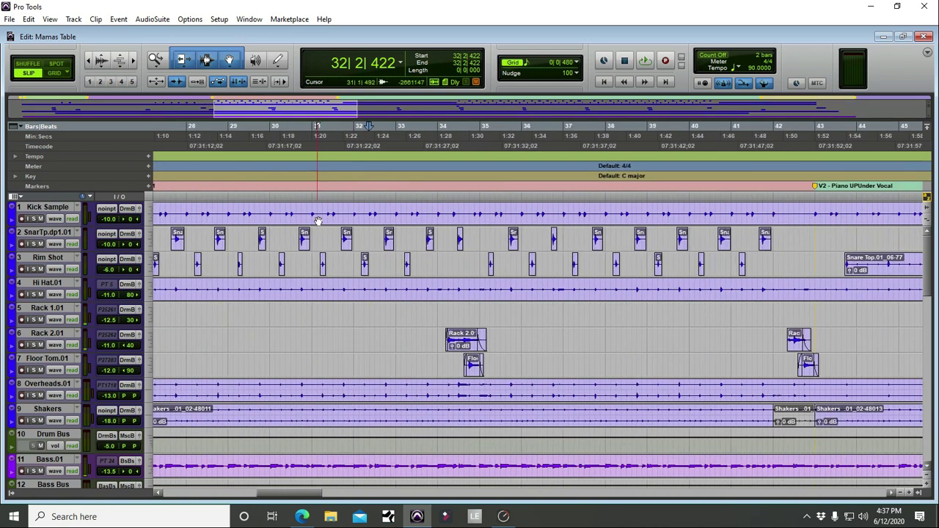
pyautogui.scroll(-1, 575, 247)
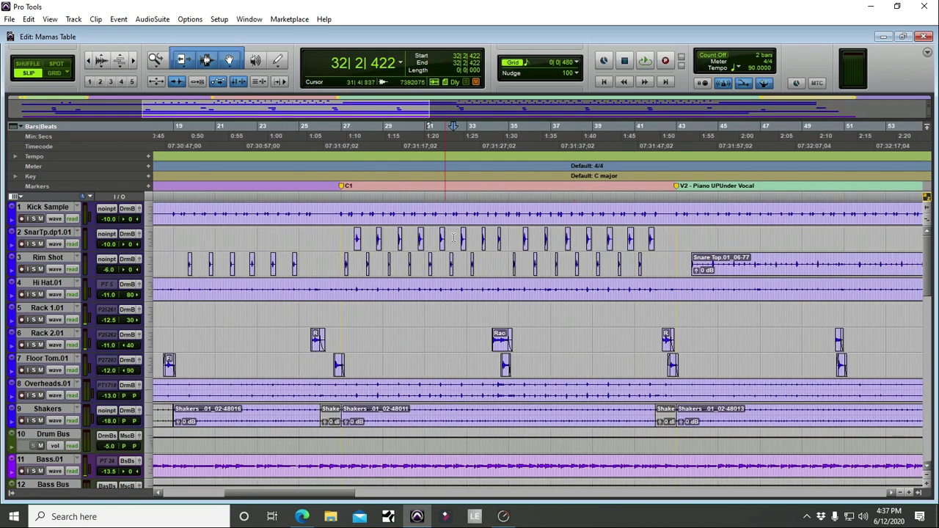
# Step: Turn on grid snapping and select bars 27 to 35 across the tracks
pyautogui.click(56, 74)
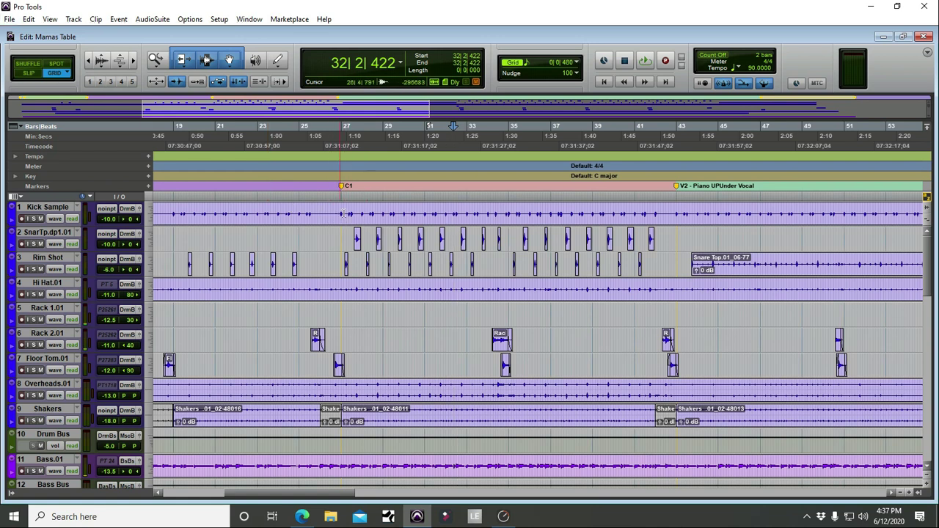
pyautogui.moveTo(344, 214); pyautogui.dragTo(675, 213)
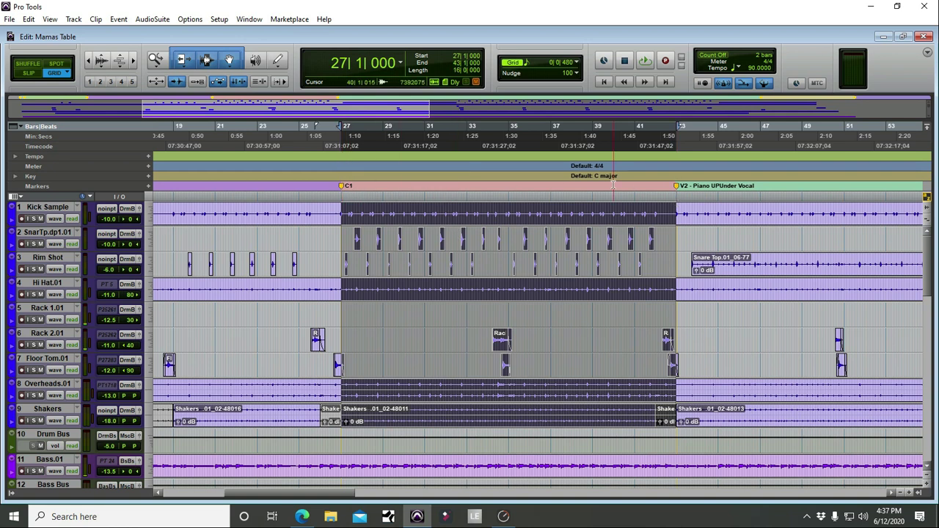
pyautogui.press('t')
pyautogui.press('t')
pyautogui.press('t')
pyautogui.press('t')
pyautogui.press('t')
pyautogui.press('t')
pyautogui.press('t')
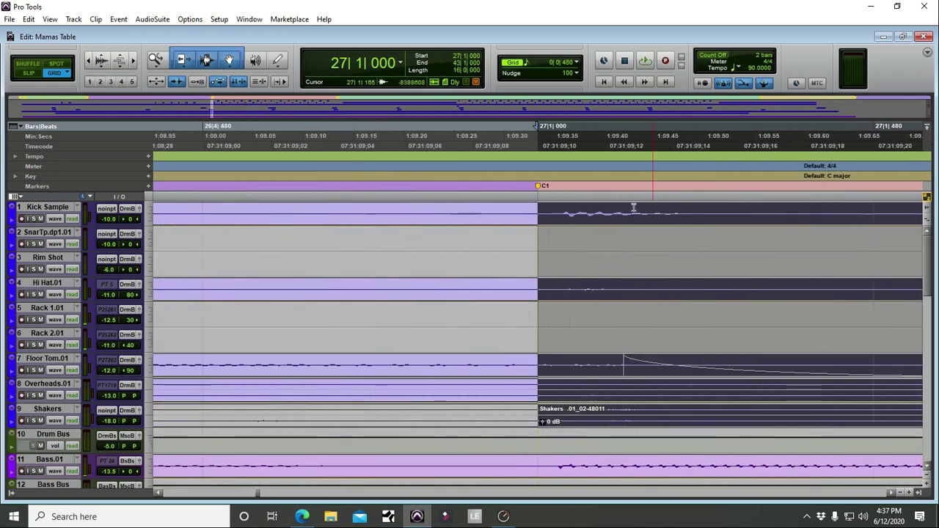
# Step: Zoom out until the whole session, with all markers, fits the Edit window
pyautogui.press('r')
pyautogui.press('r')
pyautogui.press('r')
pyautogui.press('r')
pyautogui.press('r')
pyautogui.press('r')
pyautogui.hscroll(3, 572, 223)
pyautogui.press('Right')
pyautogui.press('t')
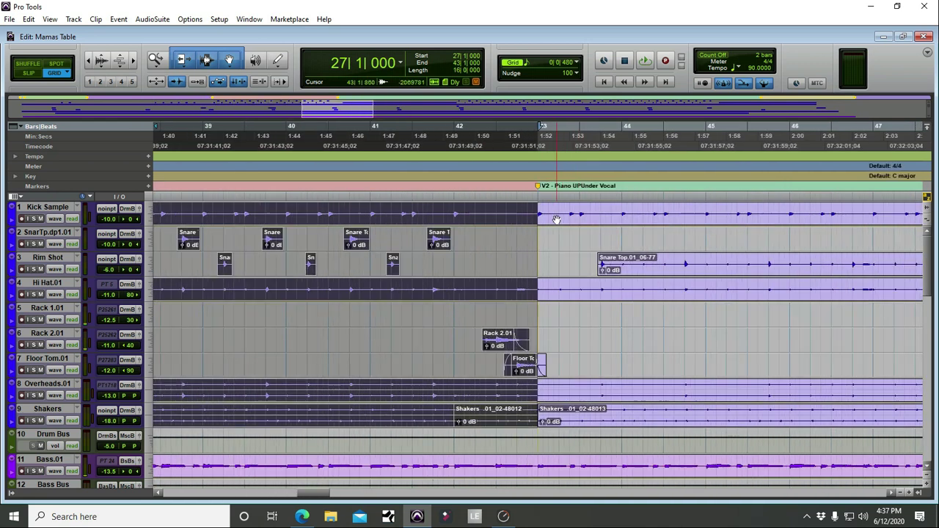
pyautogui.press('r')
pyautogui.press('r')
pyautogui.press('r')
pyautogui.press('r')
pyautogui.press('r')
pyautogui.press('r')
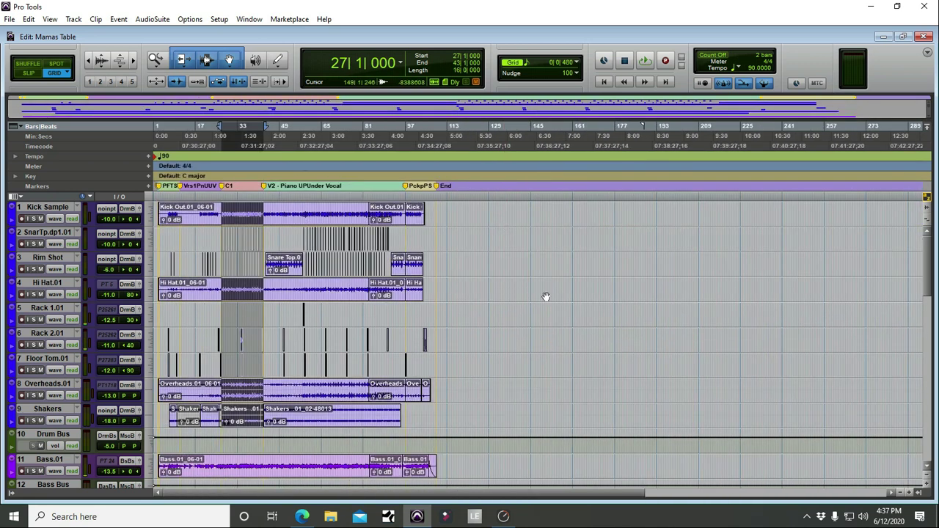
# Step: Set the edit mode to Slip while zooming in around bar 27
pyautogui.press('t')
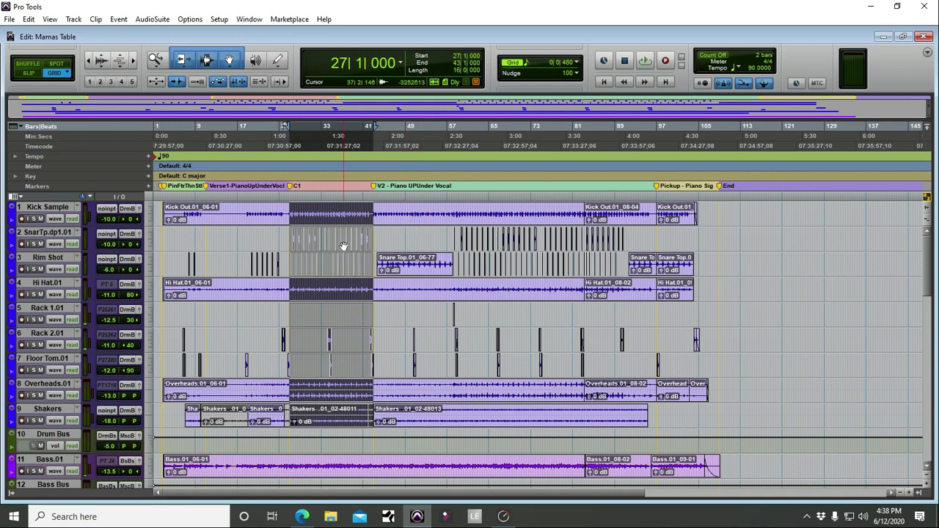
pyautogui.press('t')
pyautogui.press('t')
pyautogui.press('t')
pyautogui.press('r')
pyautogui.press('r')
pyautogui.press('t')
pyautogui.press('t')
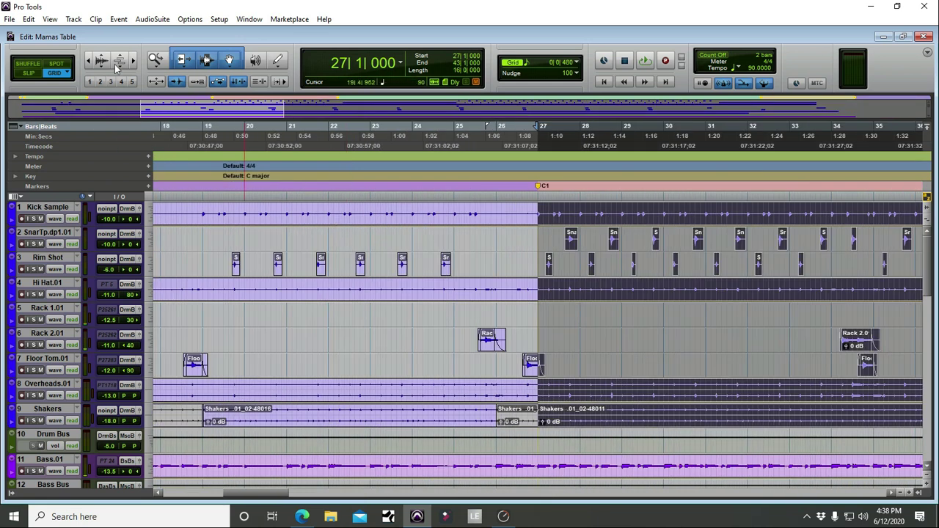
pyautogui.click(26, 74)
pyautogui.hscroll(-3, 344, 251)
pyautogui.press('t')
pyautogui.press('t')
pyautogui.hscroll(-9, 347, 249)
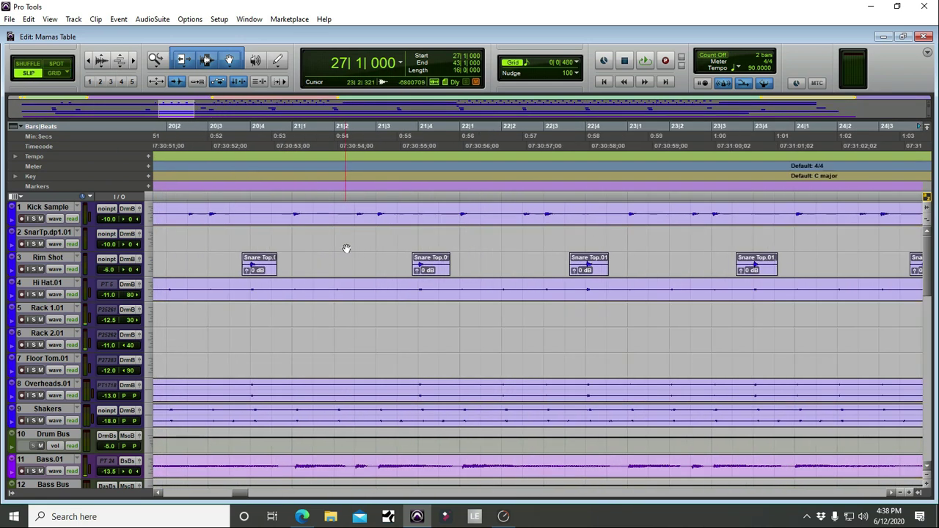
# Step: Select bars 21 to 23, then check the grouped drum clips and grouped guitar clips
pyautogui.moveTo(355, 220); pyautogui.dragTo(735, 224)
pyautogui.press('r')
pyautogui.press('r')
pyautogui.press('r')
pyautogui.press('r')
pyautogui.press('r')
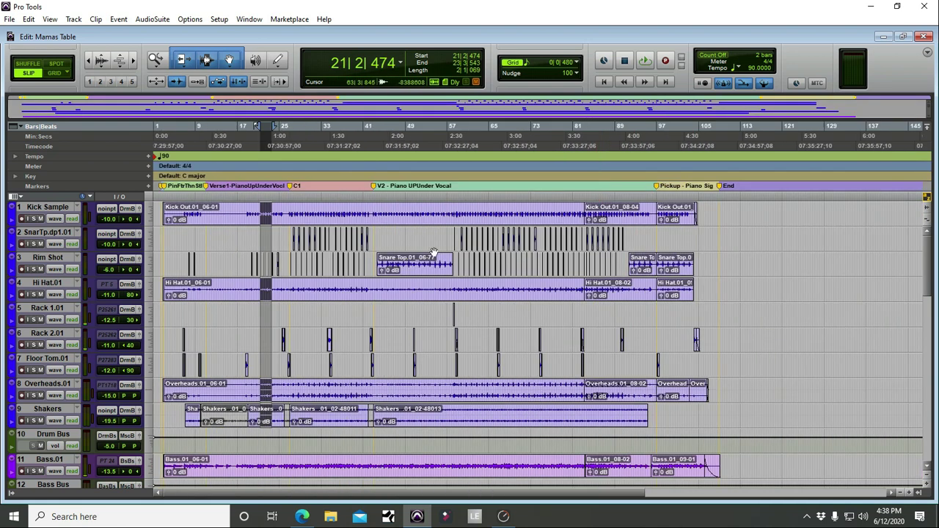
pyautogui.click(453, 221)
pyautogui.click(639, 223)
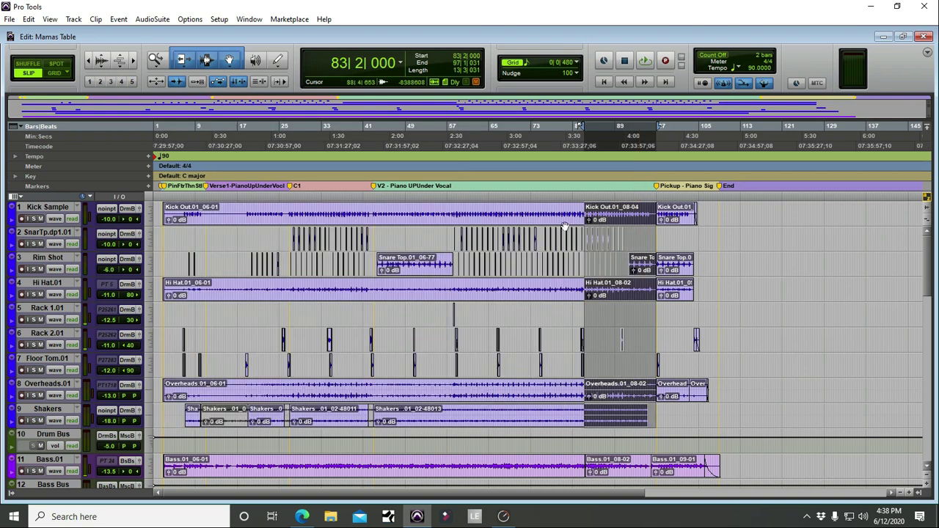
pyautogui.click(484, 218)
pyautogui.scroll(-6, 745, 297)
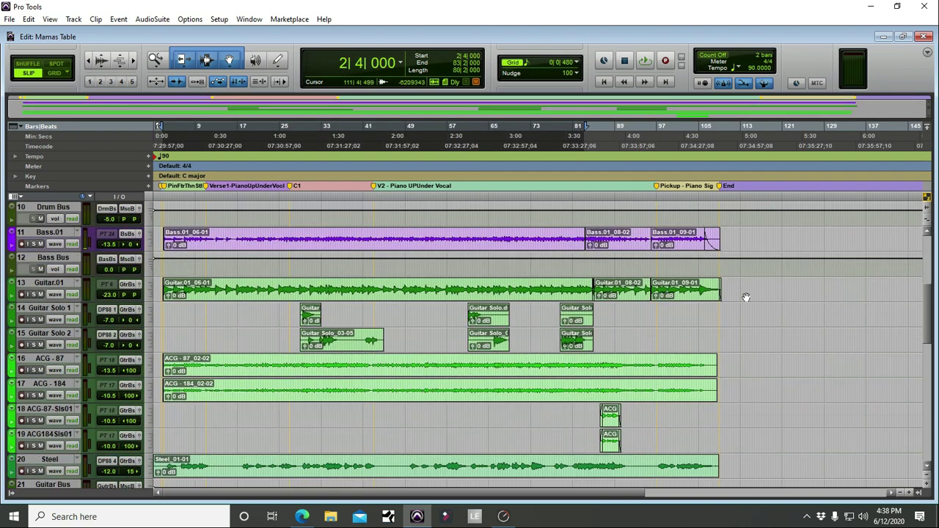
pyautogui.click(482, 296)
pyautogui.scroll(6, 646, 282)
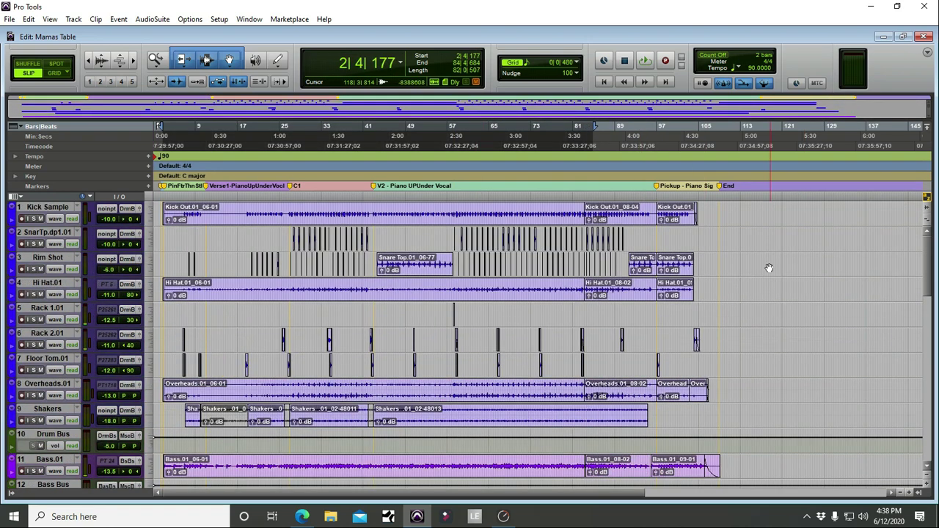
# Step: Deselect the clips and scroll past the Matt Tuned Print and MmsTbl-Mx2 tracks to the Master
pyautogui.click(769, 268)
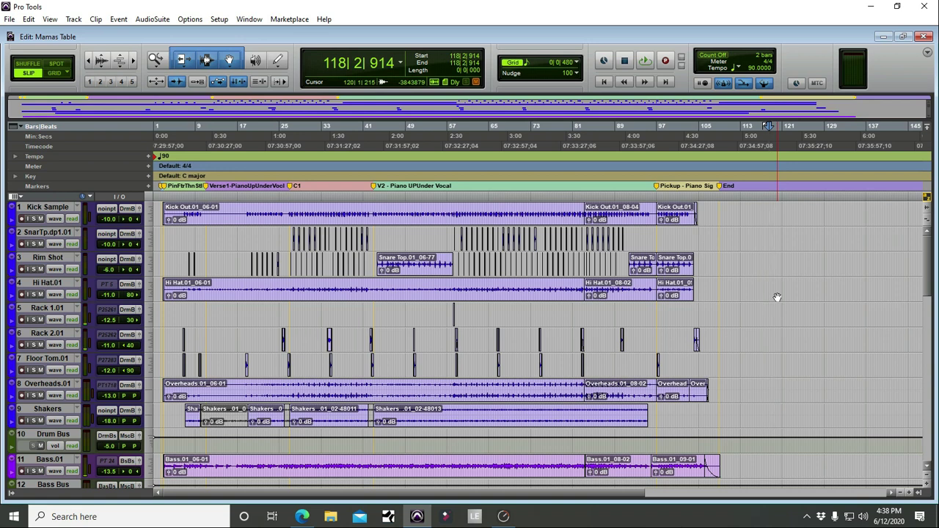
pyautogui.scroll(-2, 744, 301)
pyautogui.scroll(-20, 745, 301)
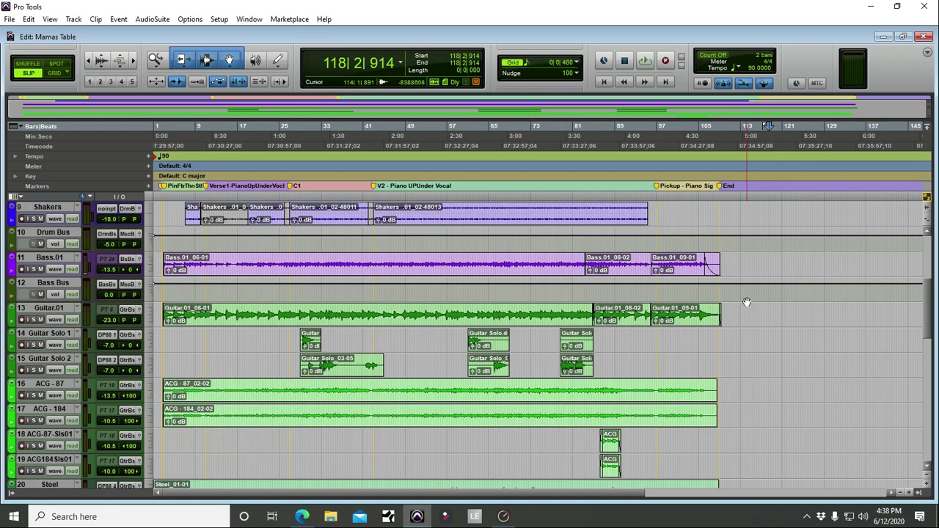
pyautogui.scroll(-3, 750, 289)
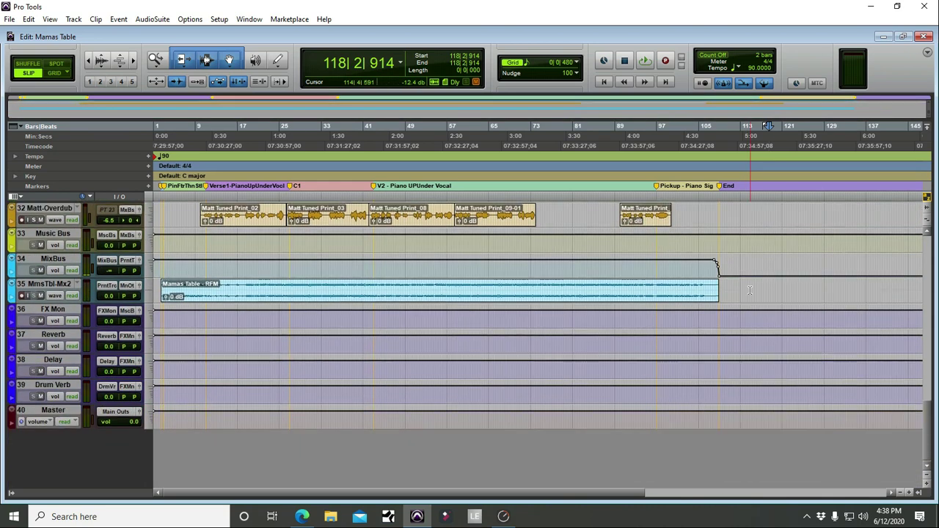
pyautogui.scroll(10, 750, 289)
pyautogui.hotkey('ctrl', '=')
pyautogui.scroll(3, 646, 301)
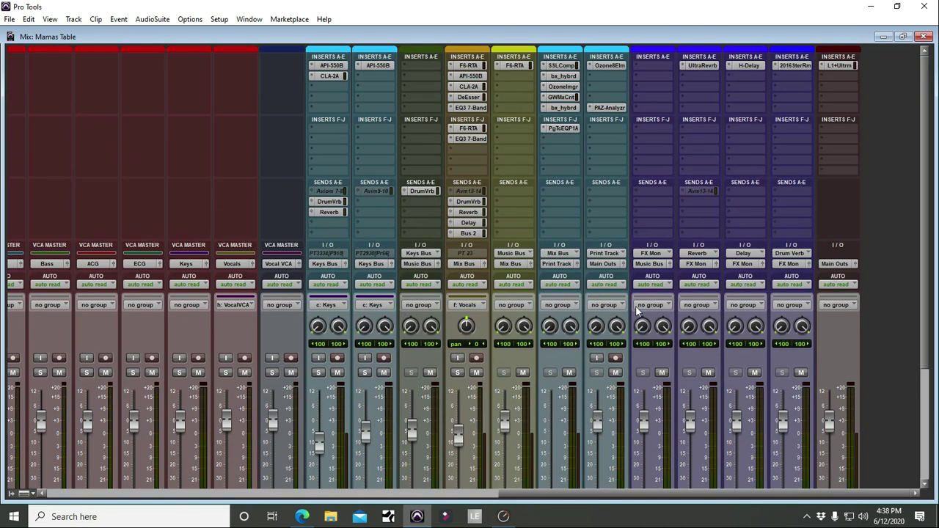
pyautogui.moveTo(630, 492); pyautogui.dragTo(177, 493)
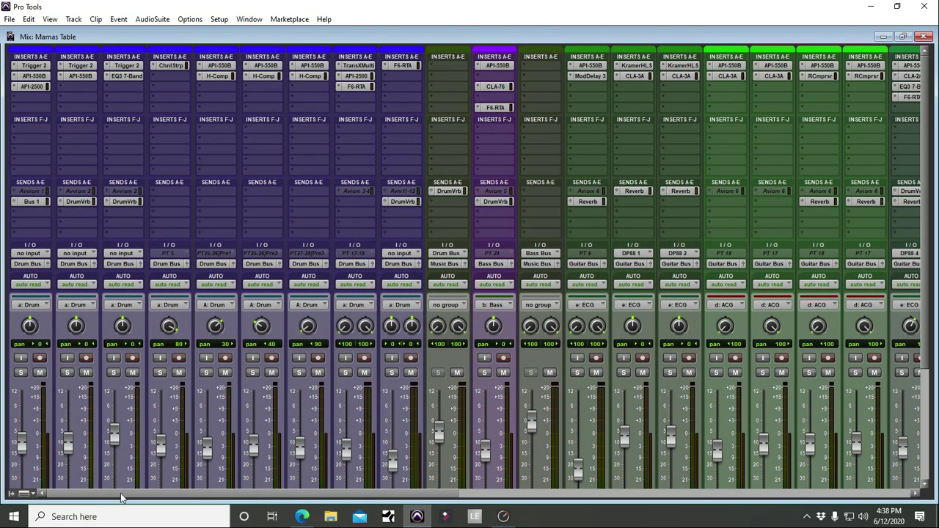
pyautogui.scroll(-5, 447, 215)
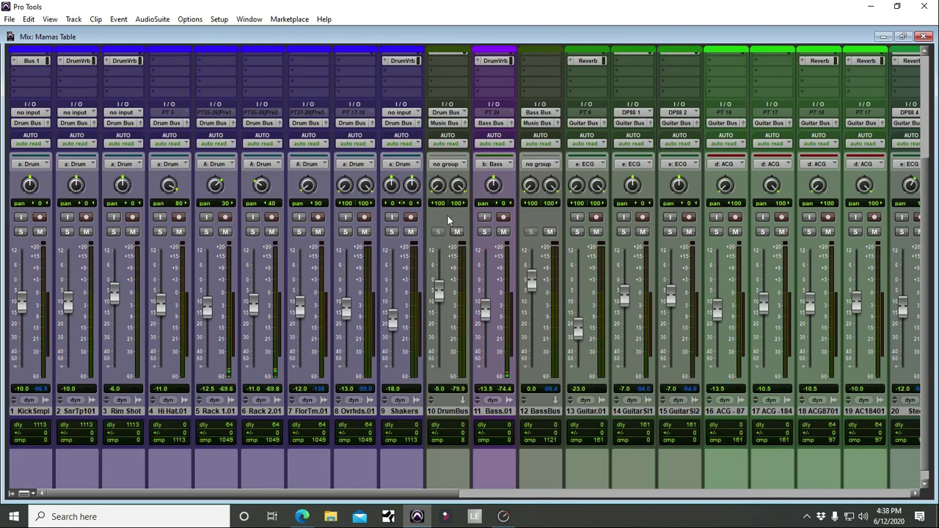
pyautogui.scroll(5, 434, 214)
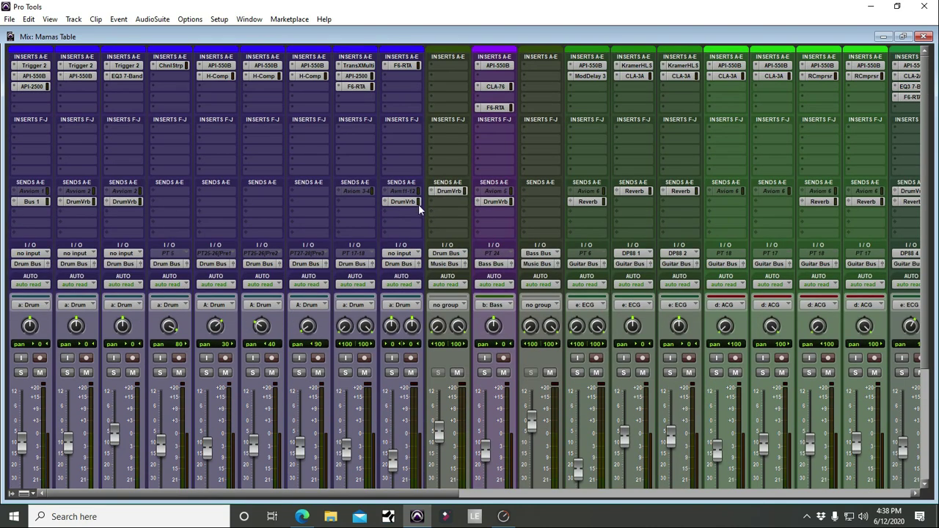
pyautogui.scroll(-4, 424, 202)
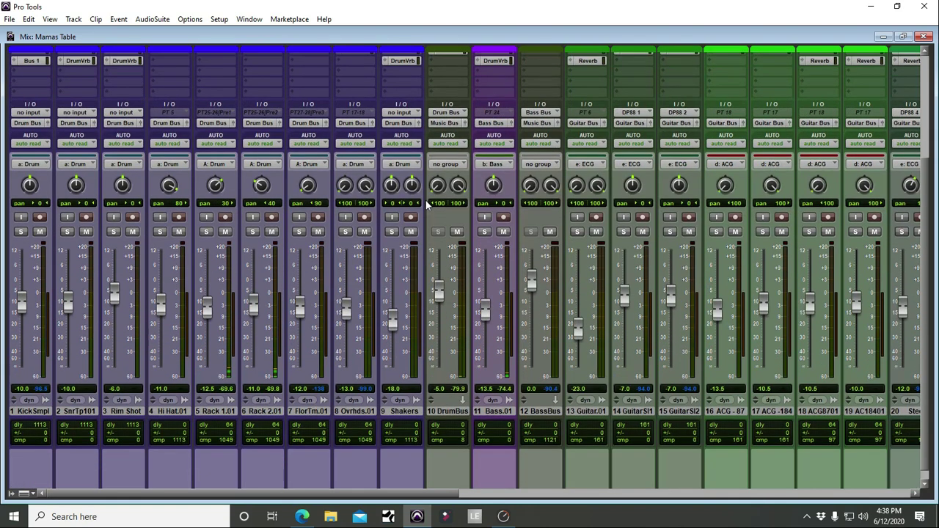
pyautogui.hotkey('ctrl', '=')
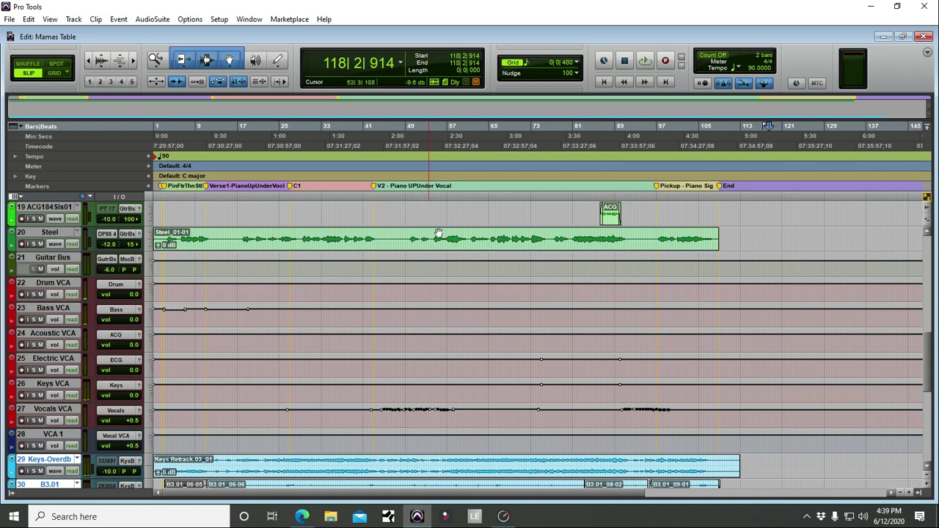
pyautogui.scroll(10, 462, 283)
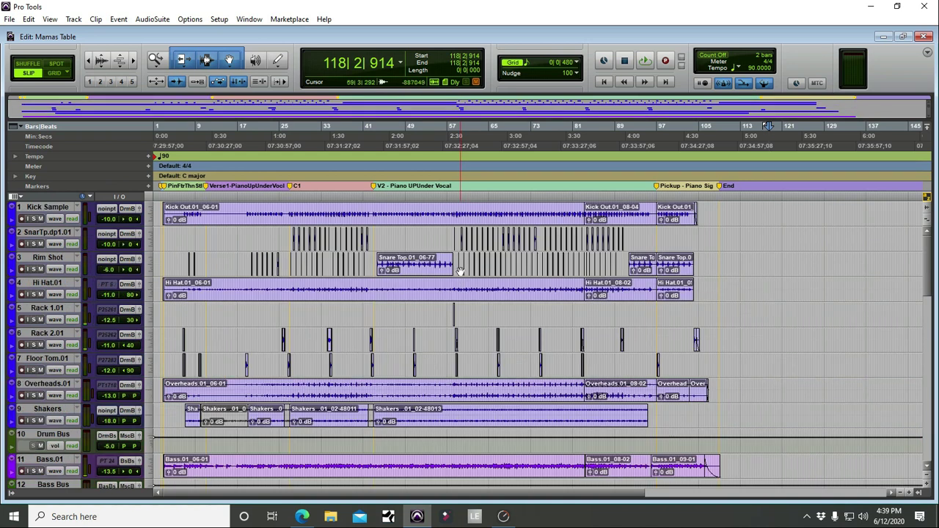
pyautogui.click(406, 207)
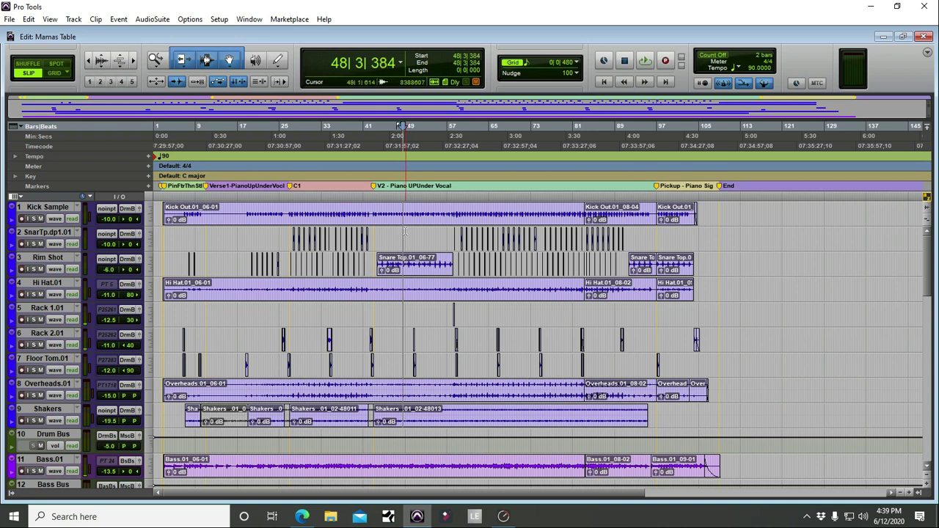
pyautogui.click(404, 231)
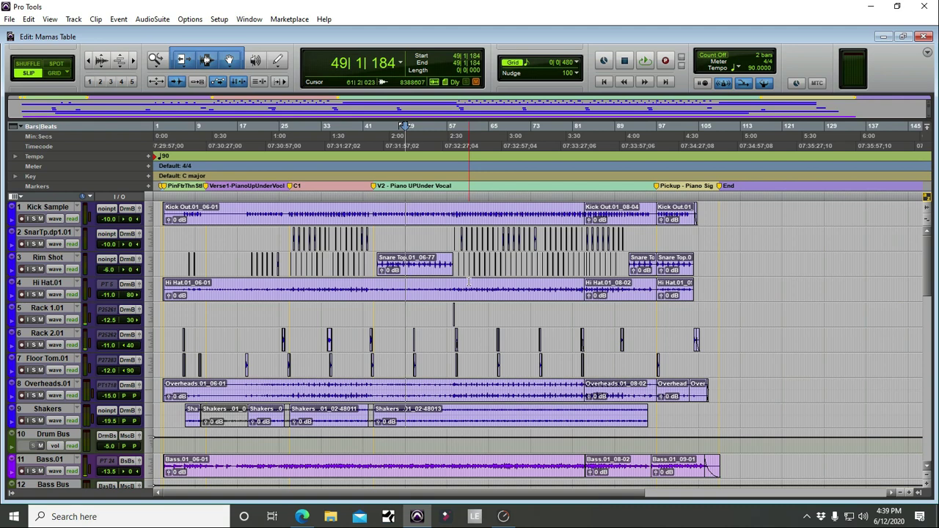
pyautogui.scroll(-12, 469, 282)
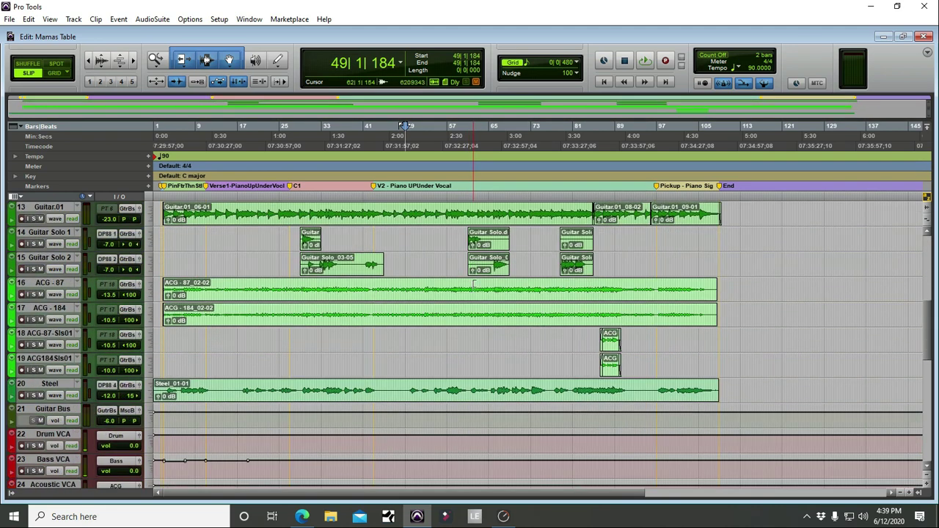
pyautogui.scroll(12, 474, 284)
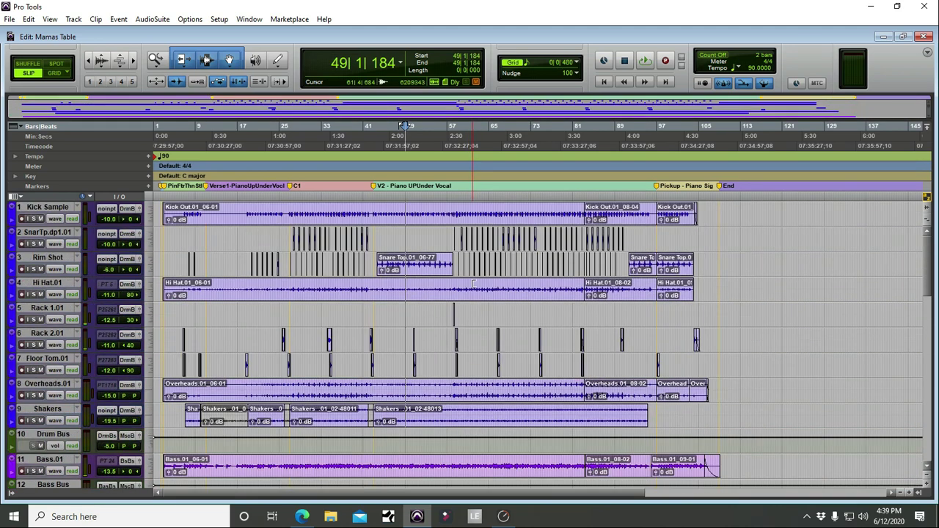
pyautogui.scroll(-3, 474, 284)
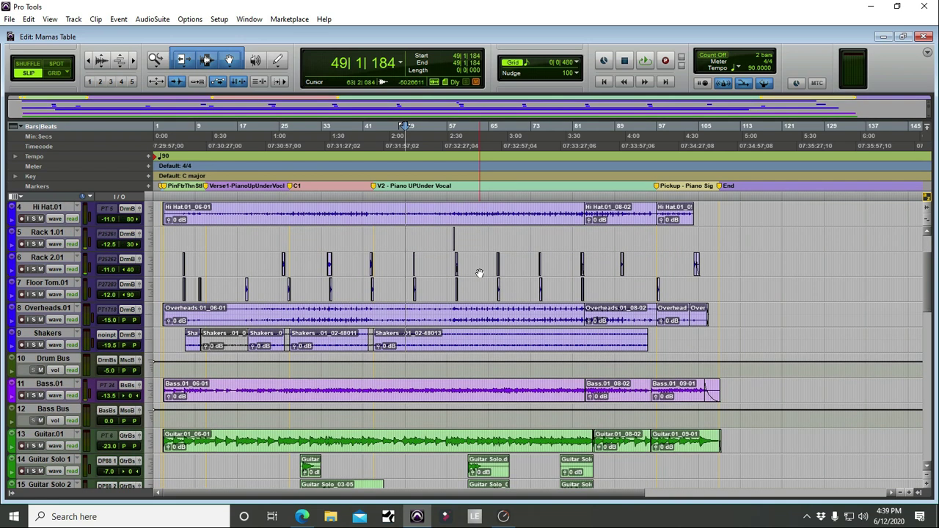
pyautogui.scroll(-5, 477, 273)
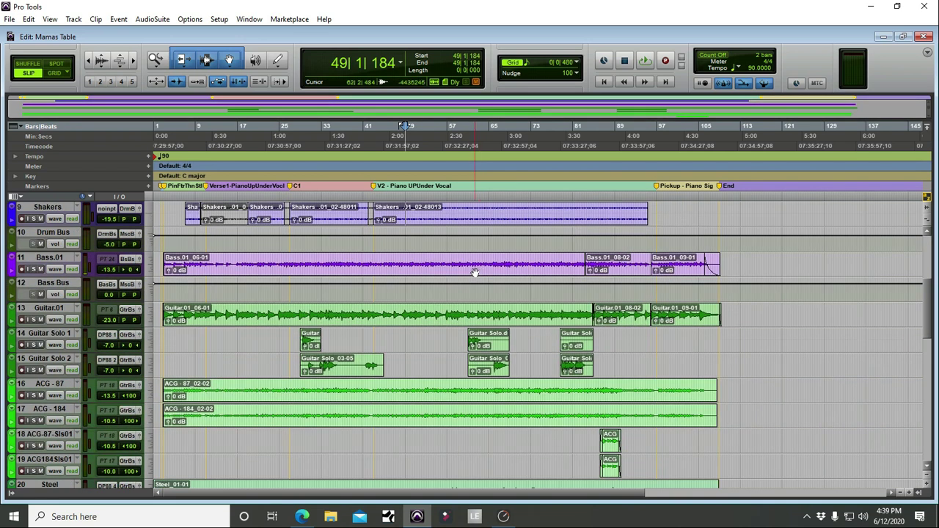